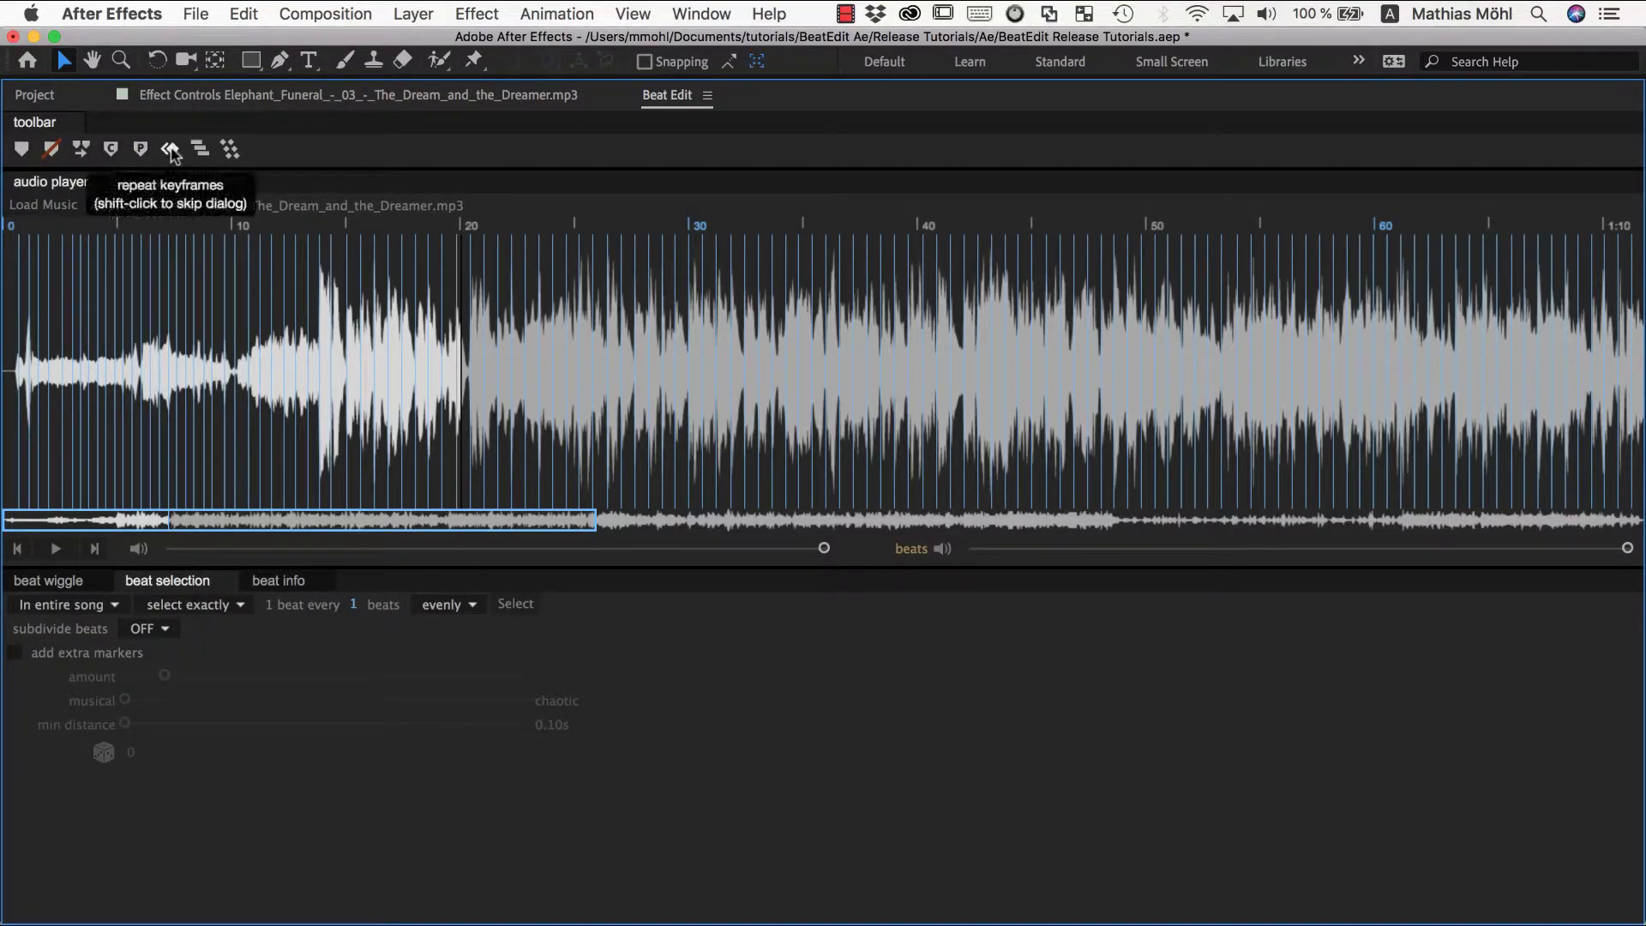
Check the beat wiggle preview, then play the song from about 25 seconds.
left_click(49, 585)
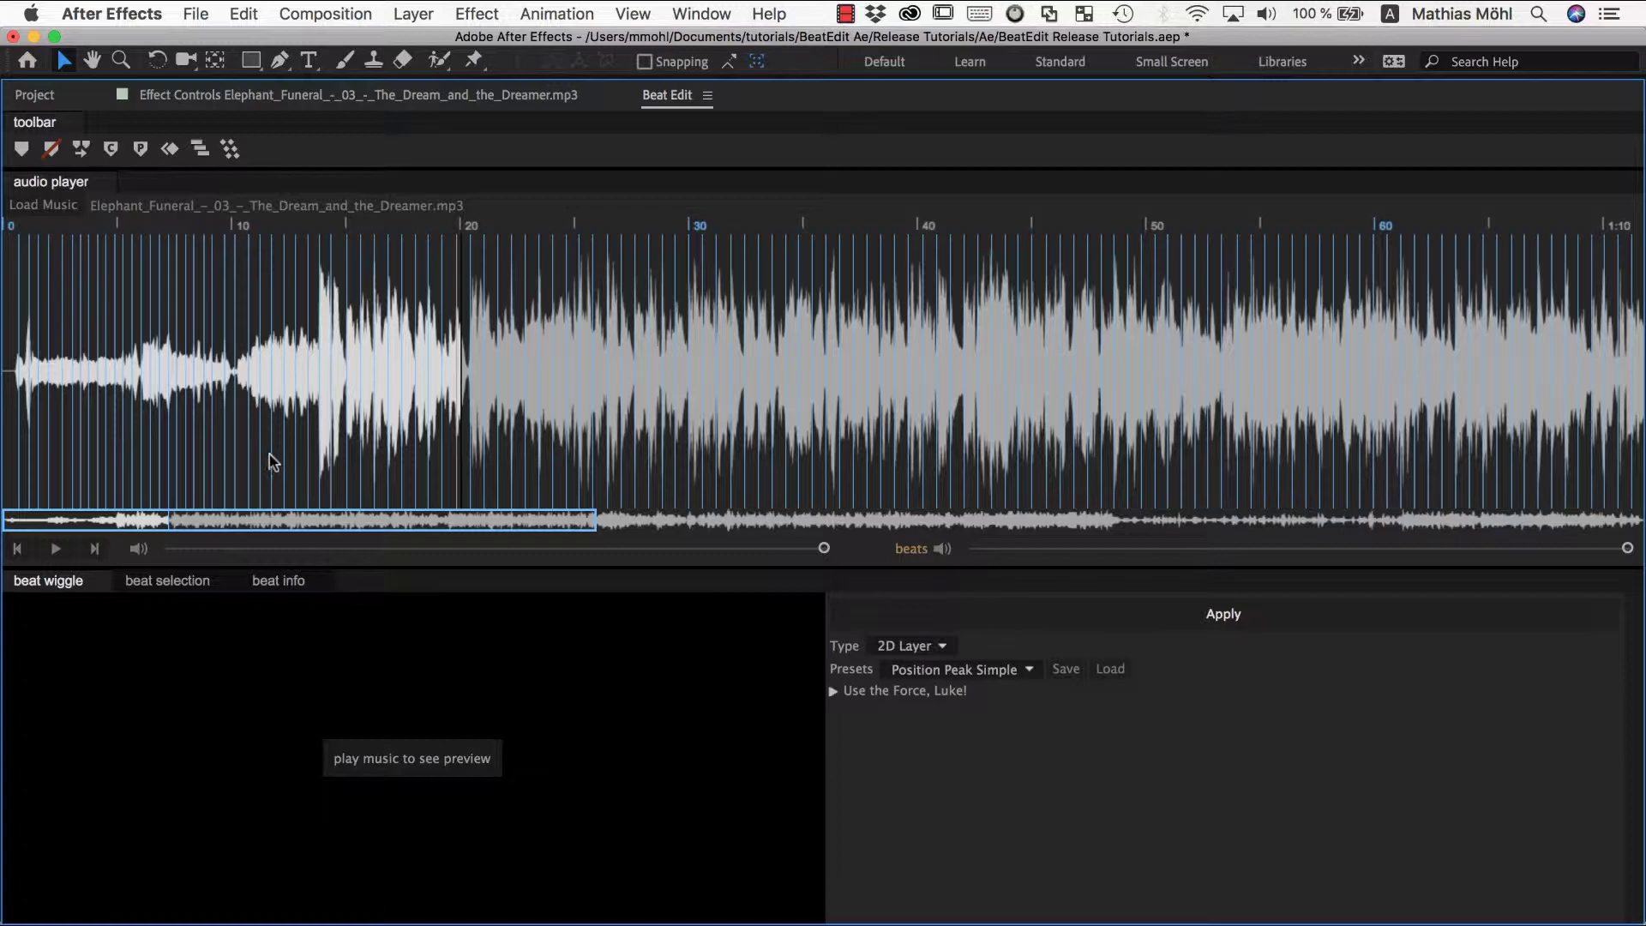
left_click(177, 583)
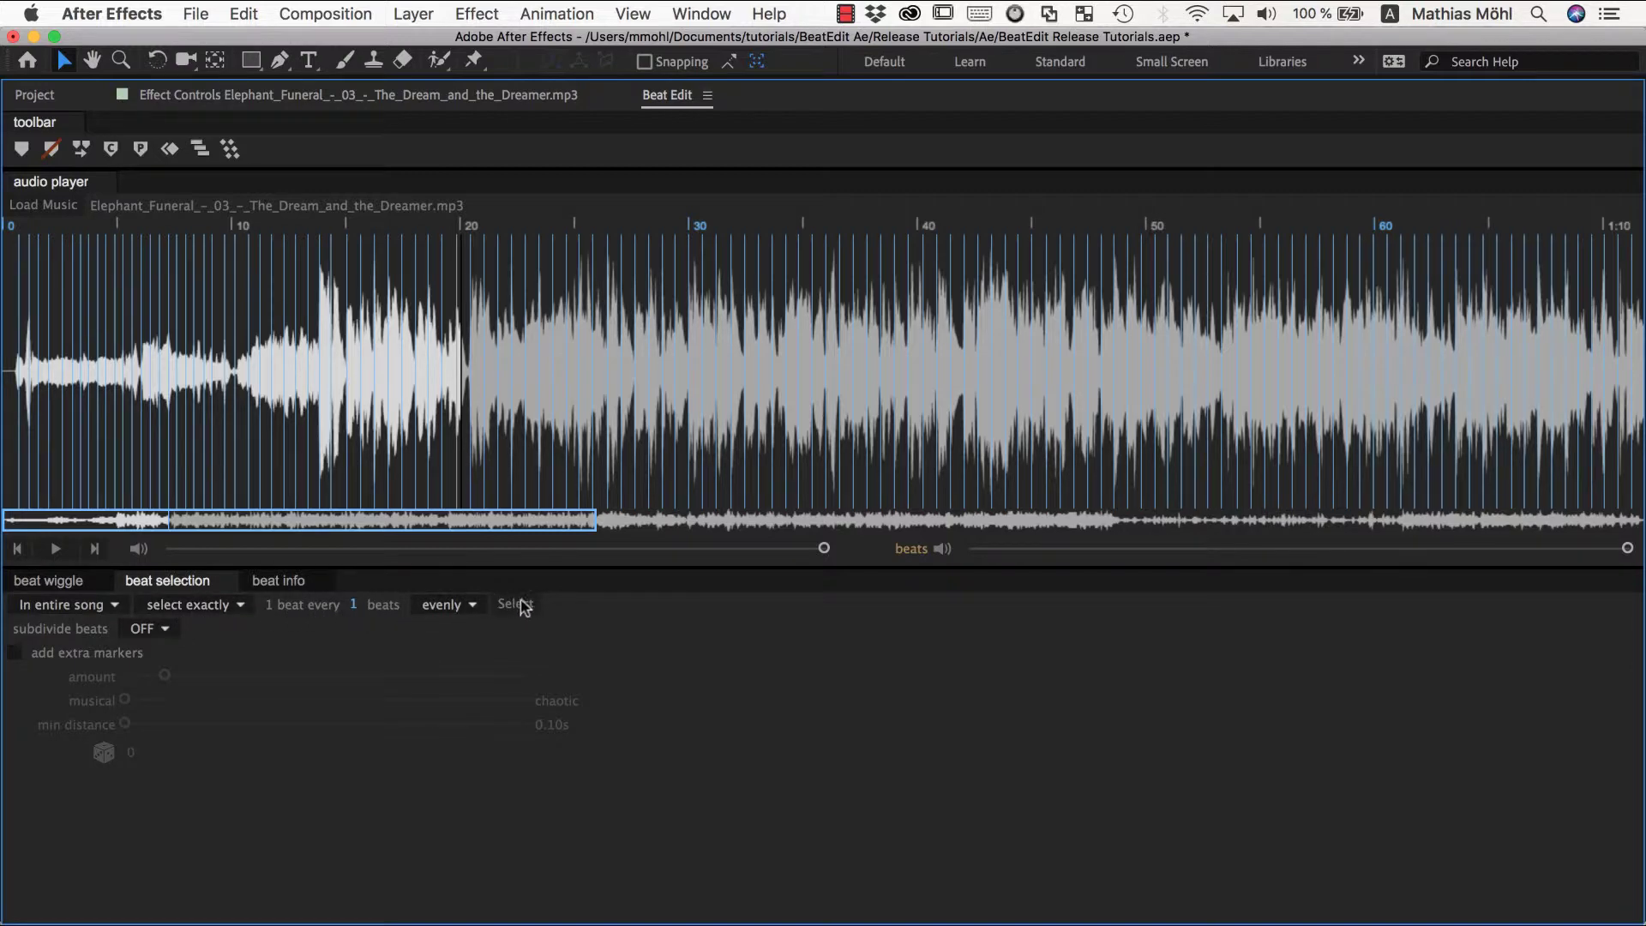
left_click(573, 374)
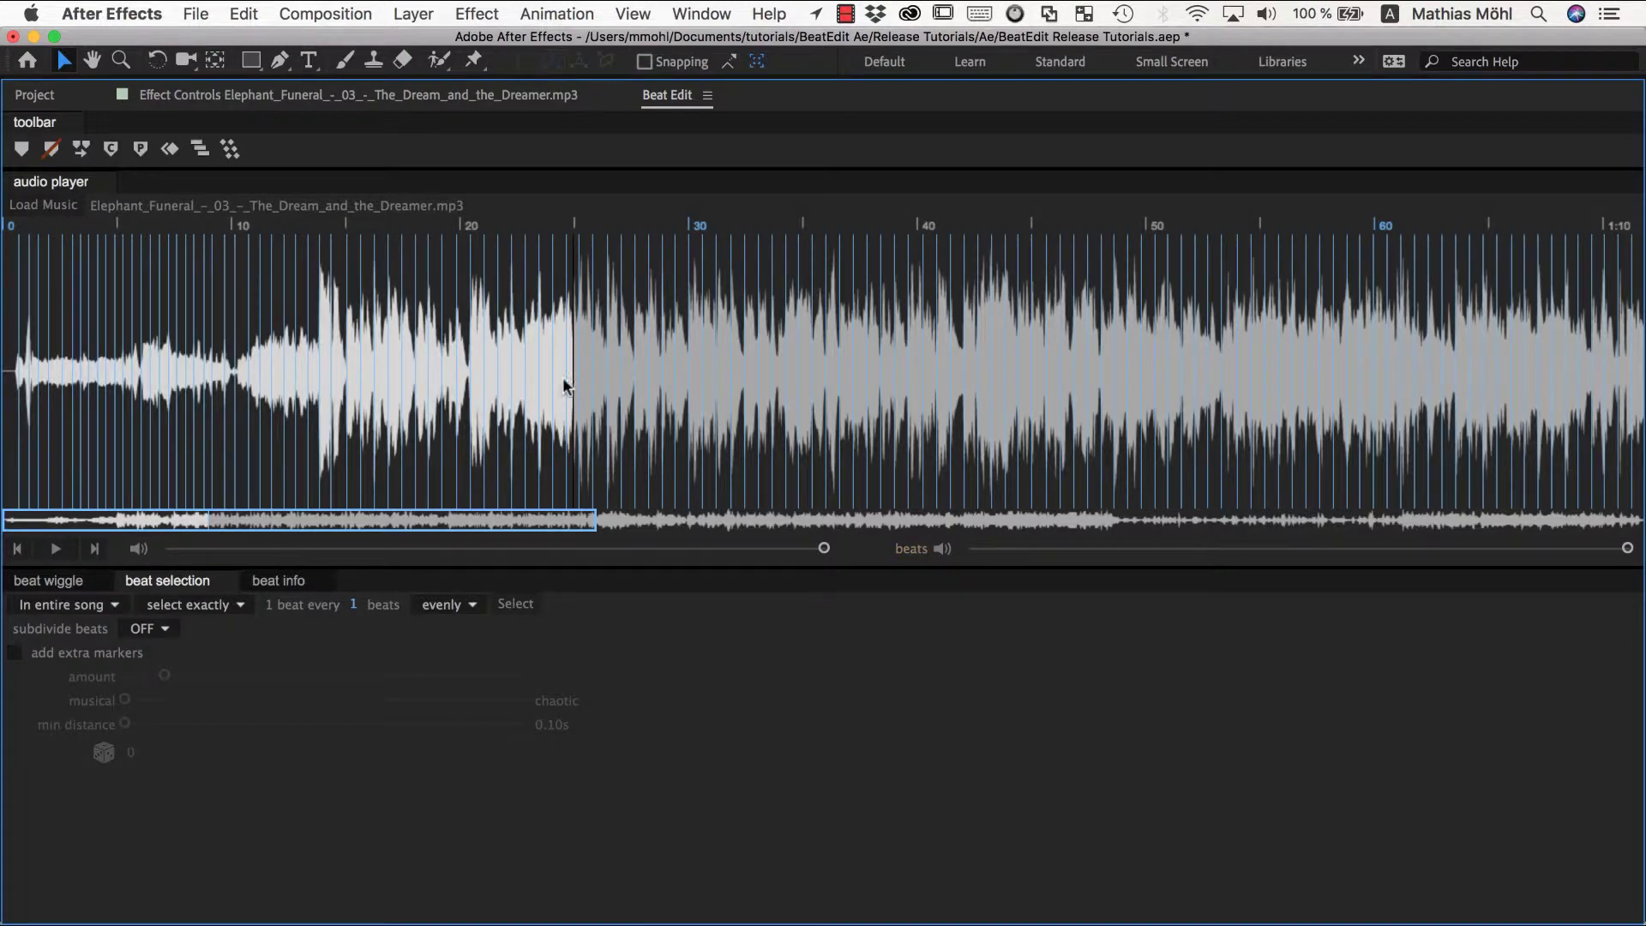
left_click(55, 550)
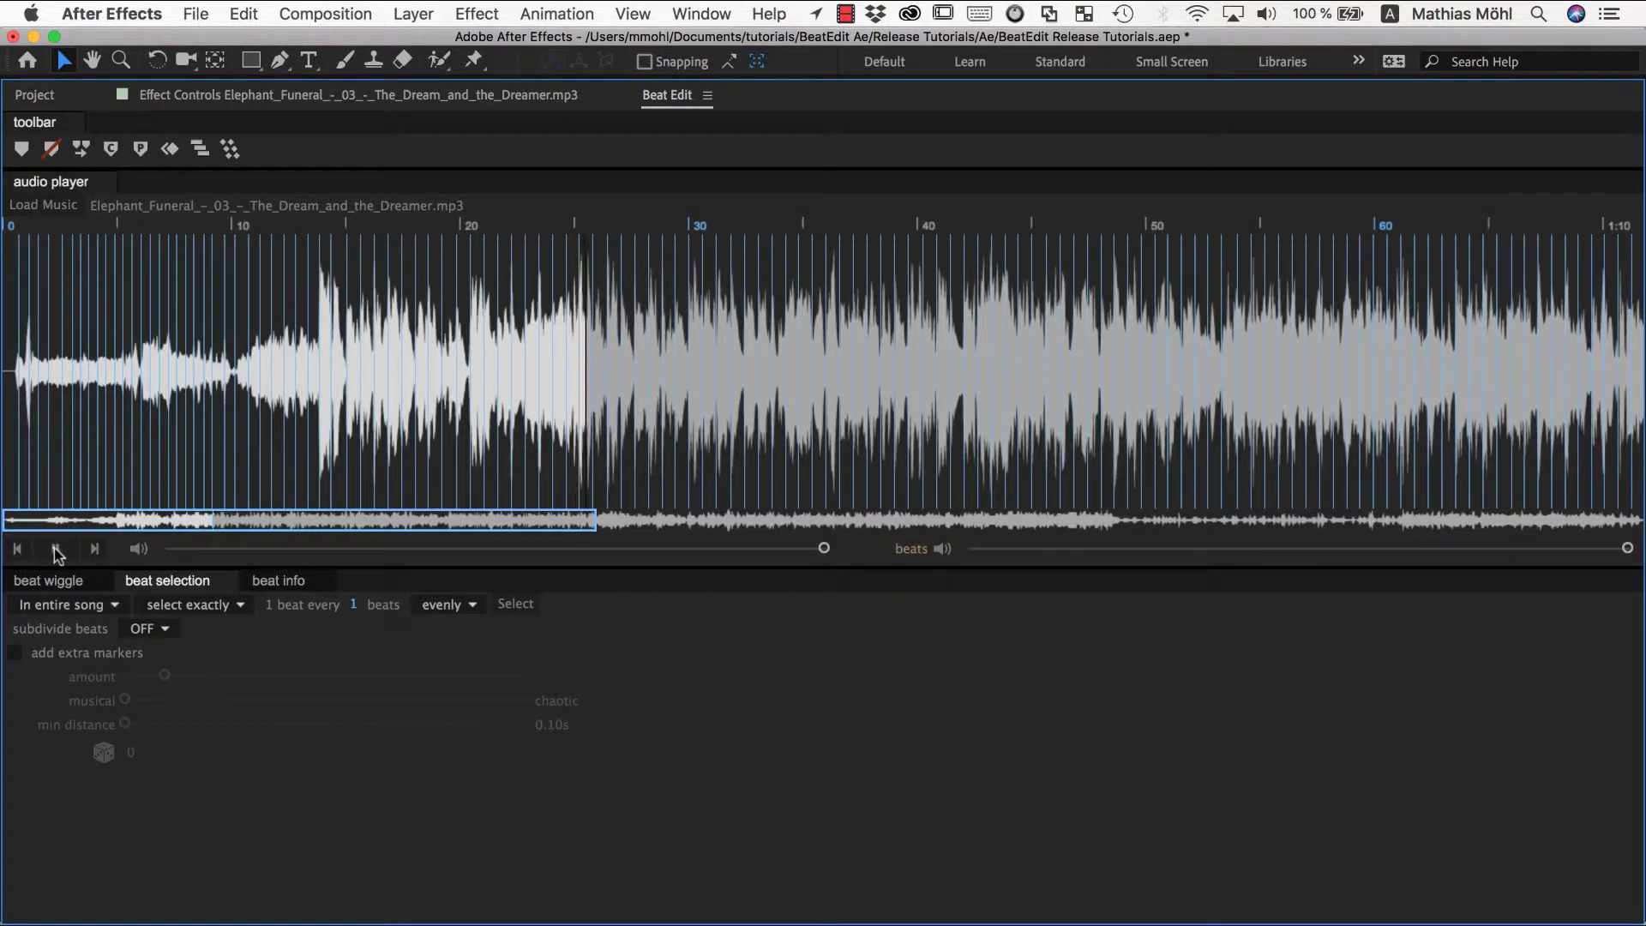
Lower the music and beat-click volumes and test their mute buttons on and off.
left_click_drag(824, 549, 297, 549)
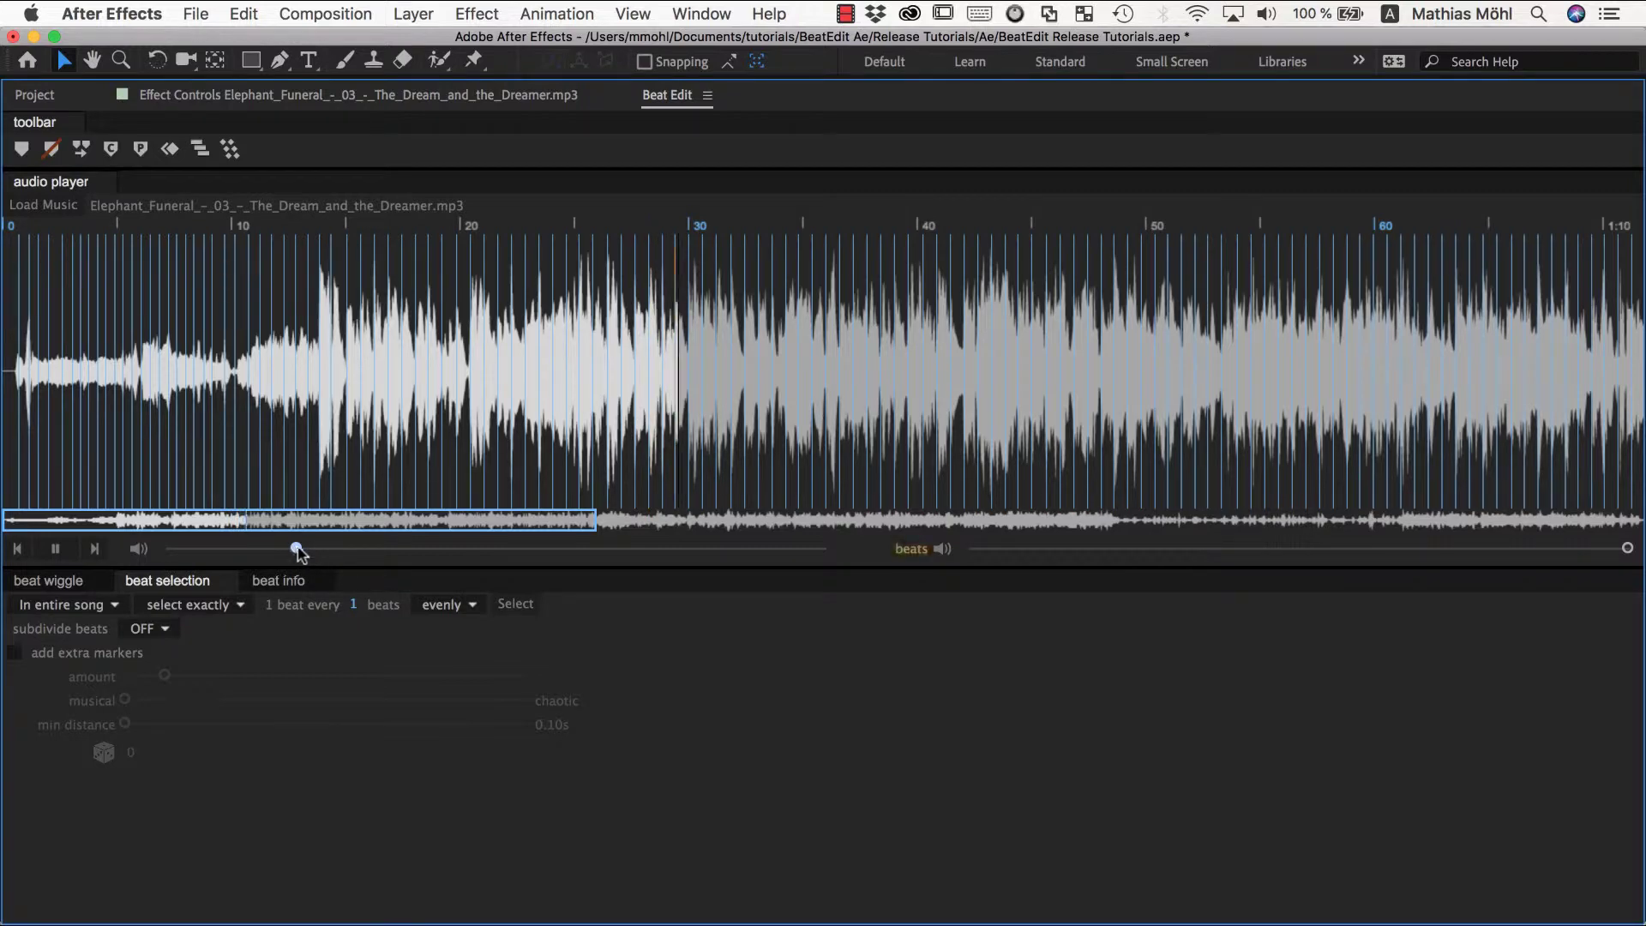
left_click(137, 552)
left_click(137, 550)
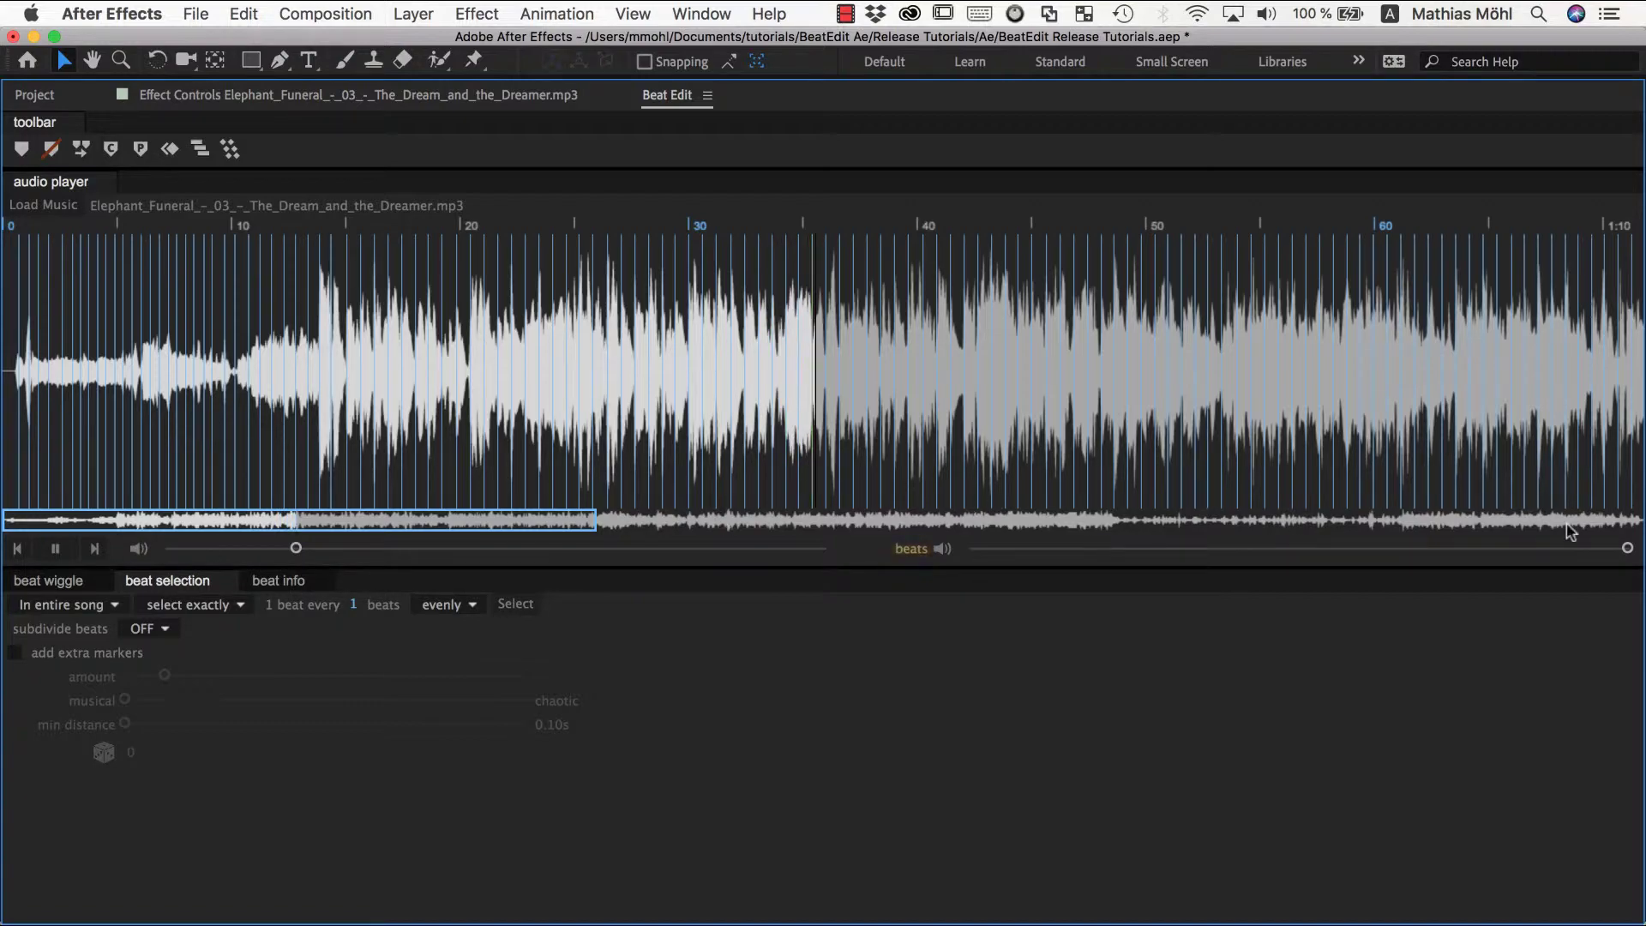
mouse_move(1627, 548)
left_mouse_down()
mouse_move(966, 548)
mouse_move(1634, 549)
left_mouse_up()
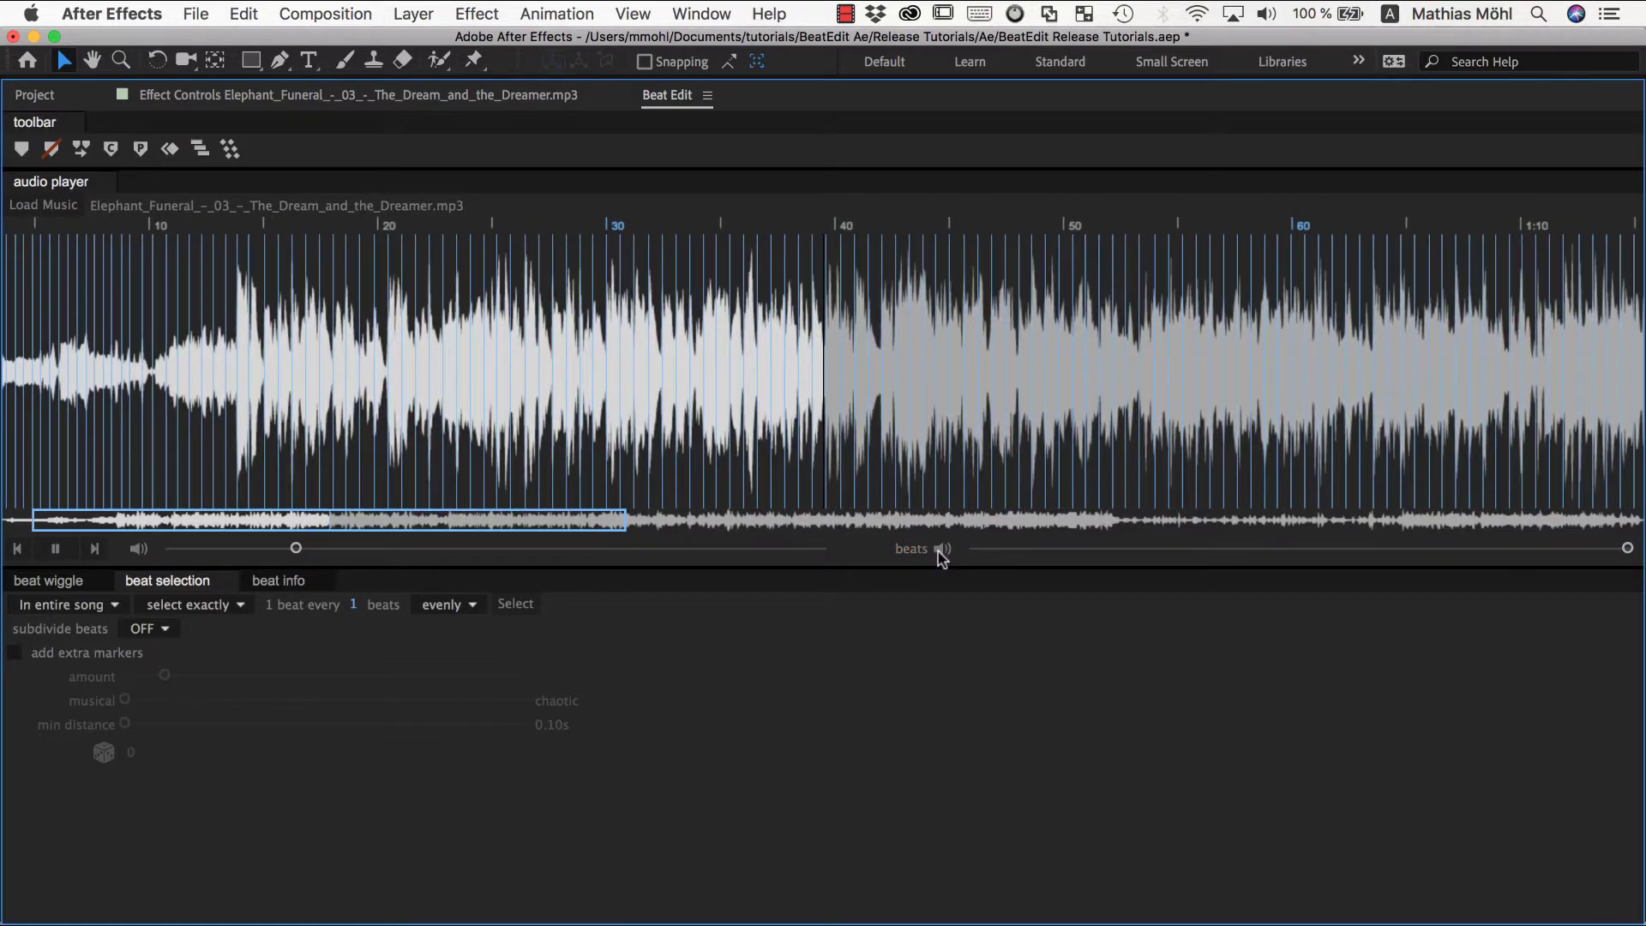
left_click(944, 553)
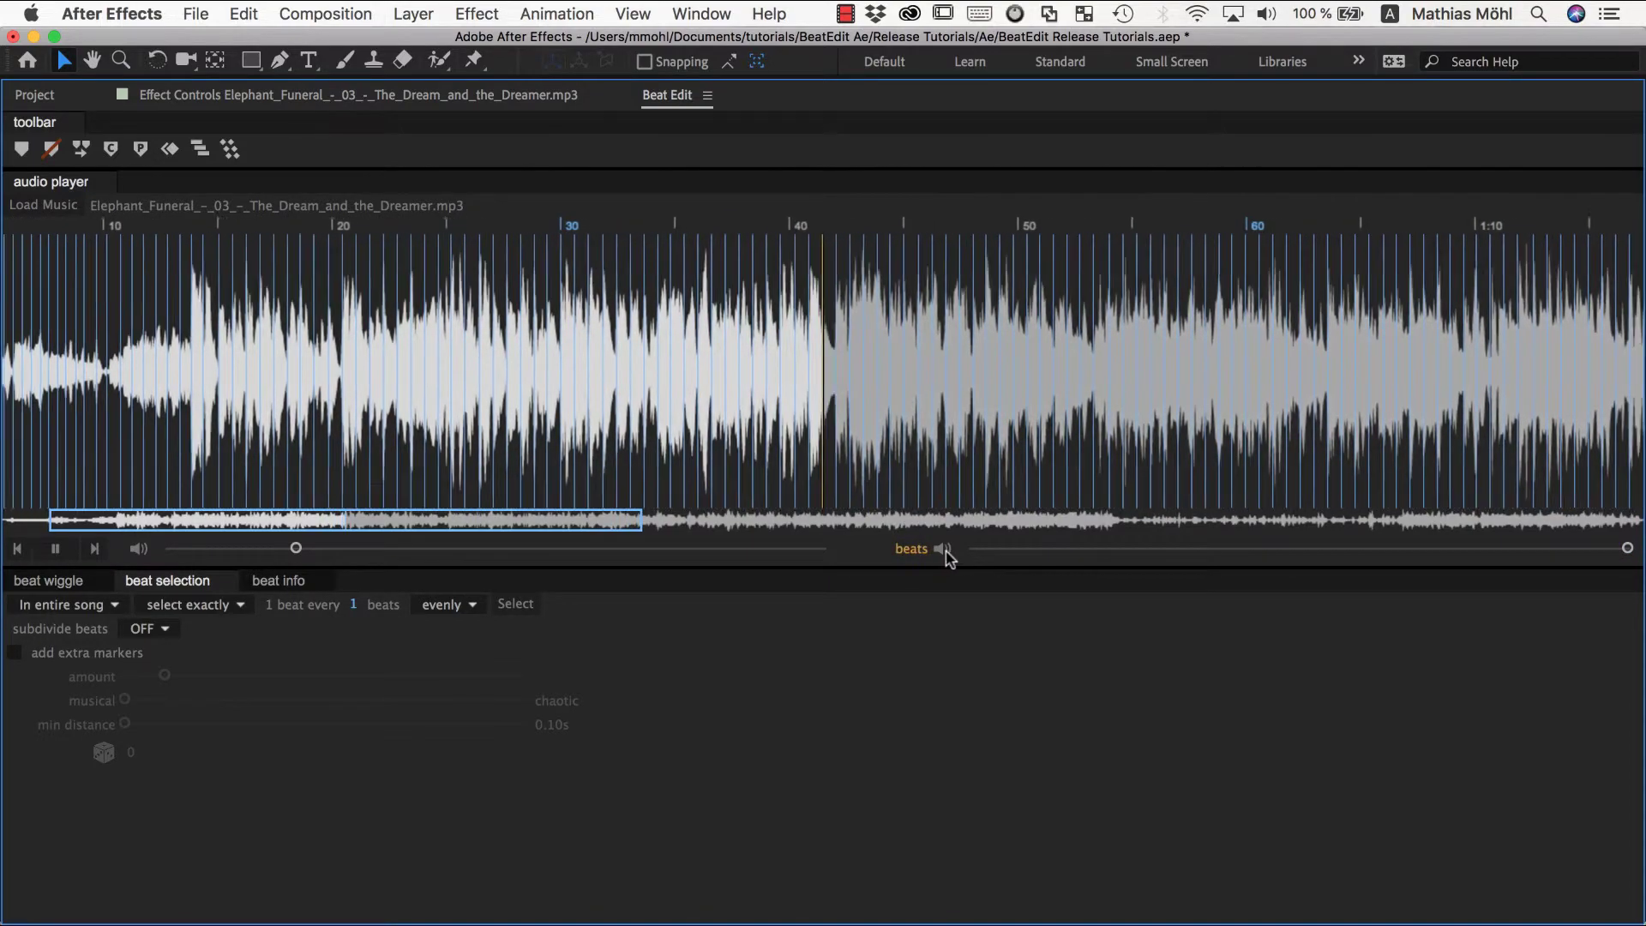
left_click(943, 550)
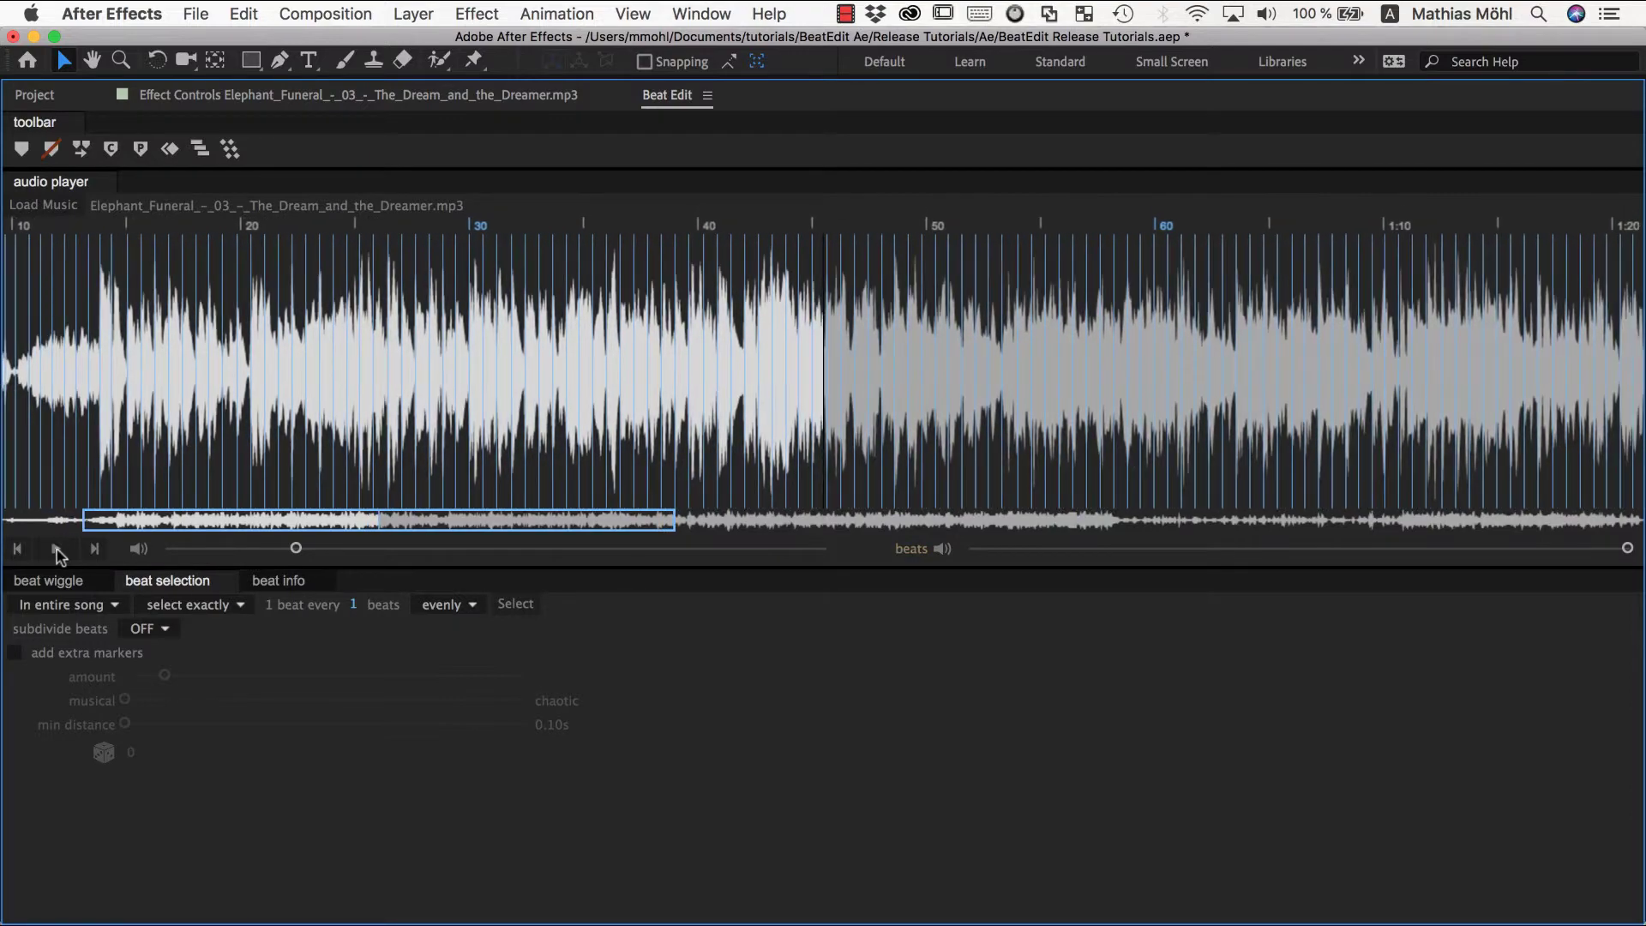
Stop playback, select every 4th beat across the song, and play it back to check.
left_click(57, 549)
left_click(354, 605)
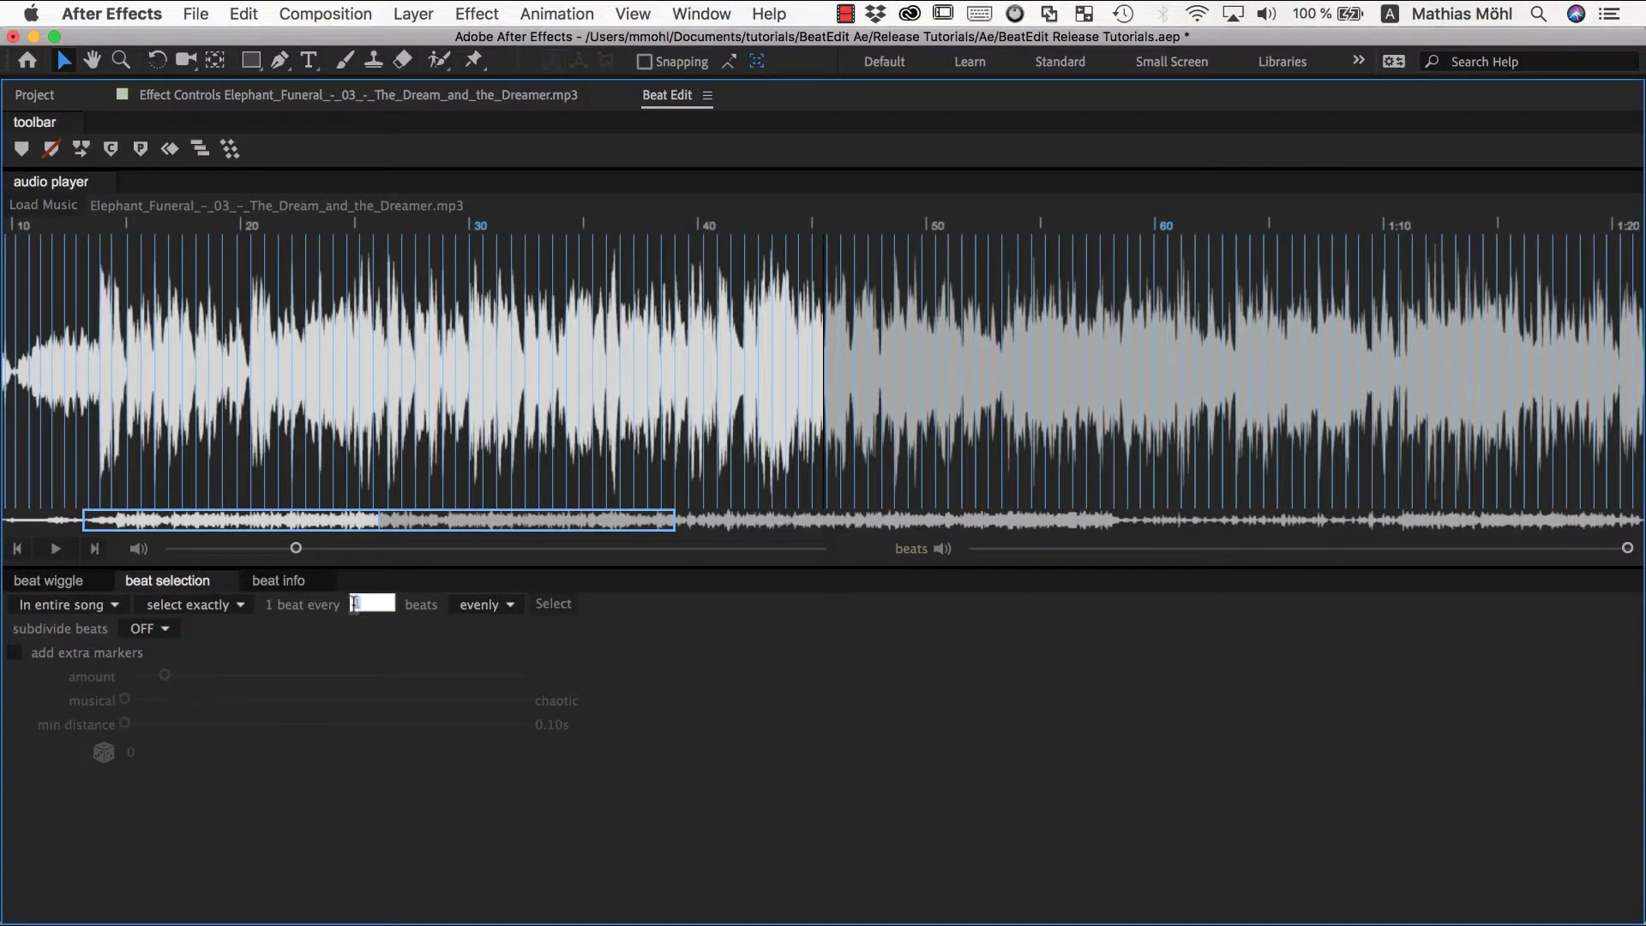
type("4")
key("Return")
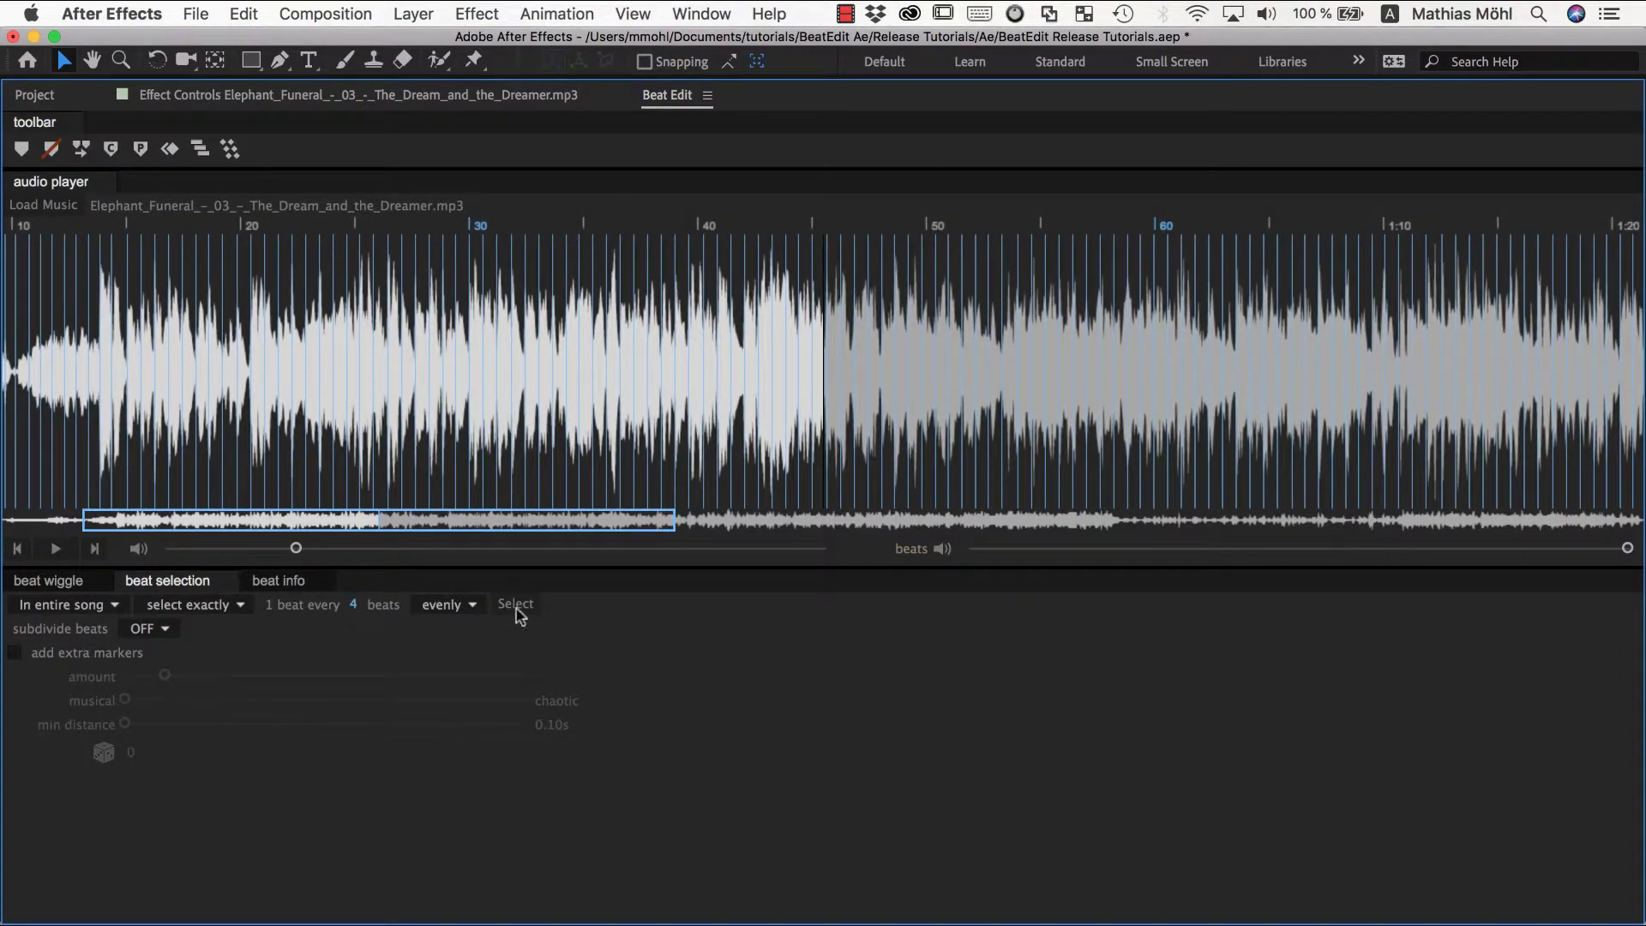
left_click(517, 608)
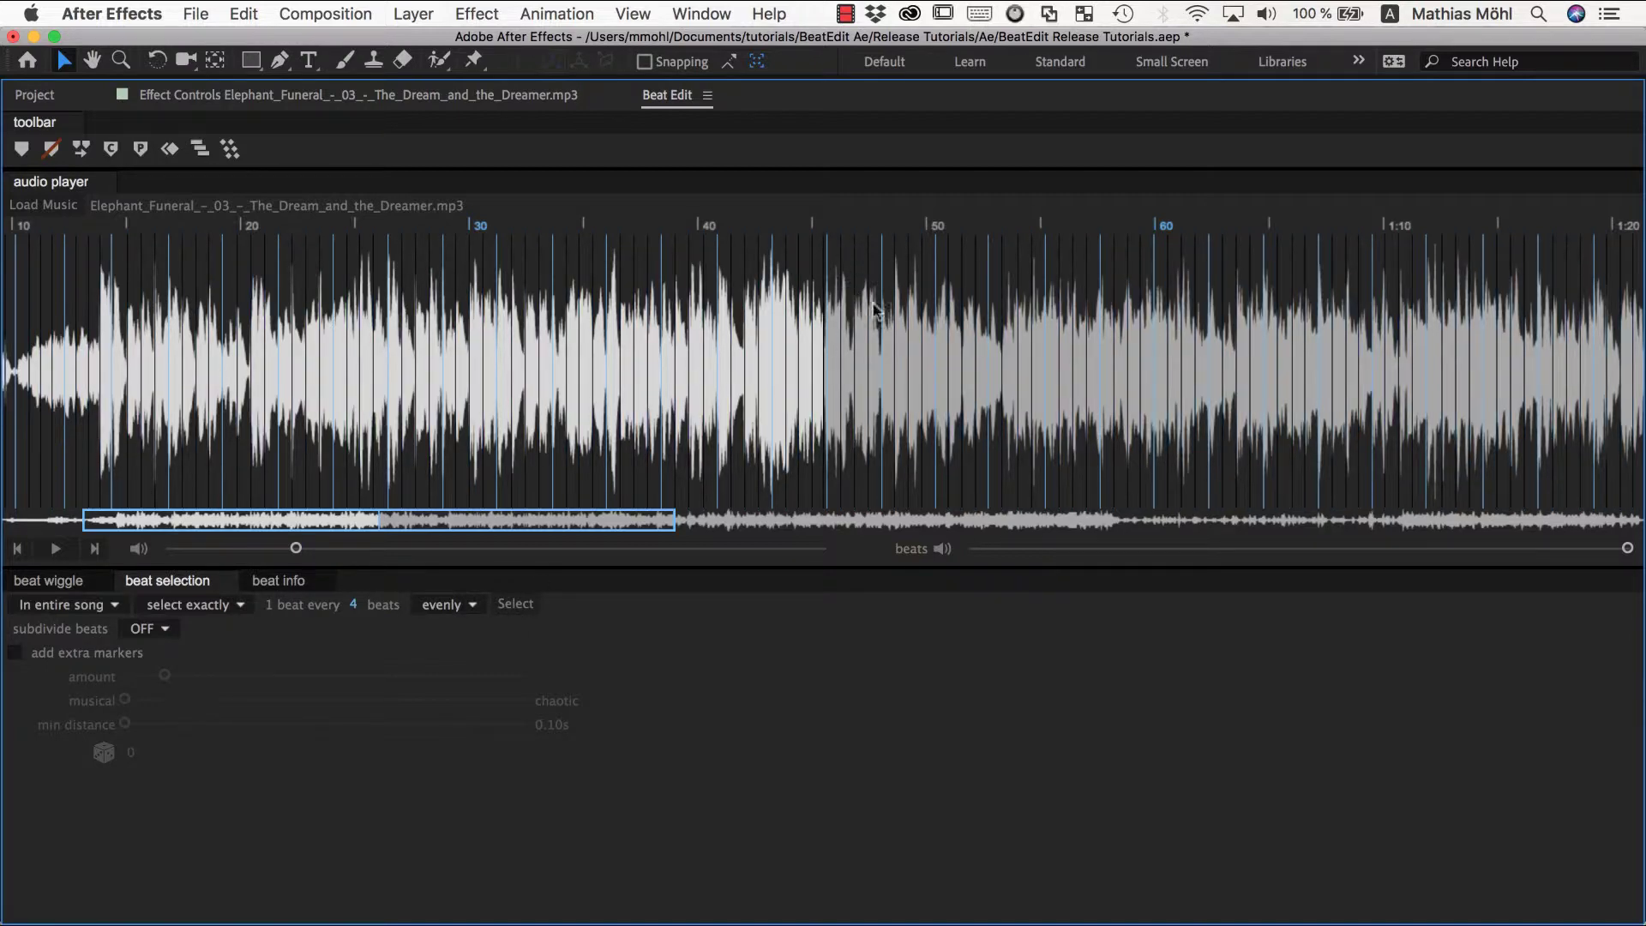
left_click(56, 549)
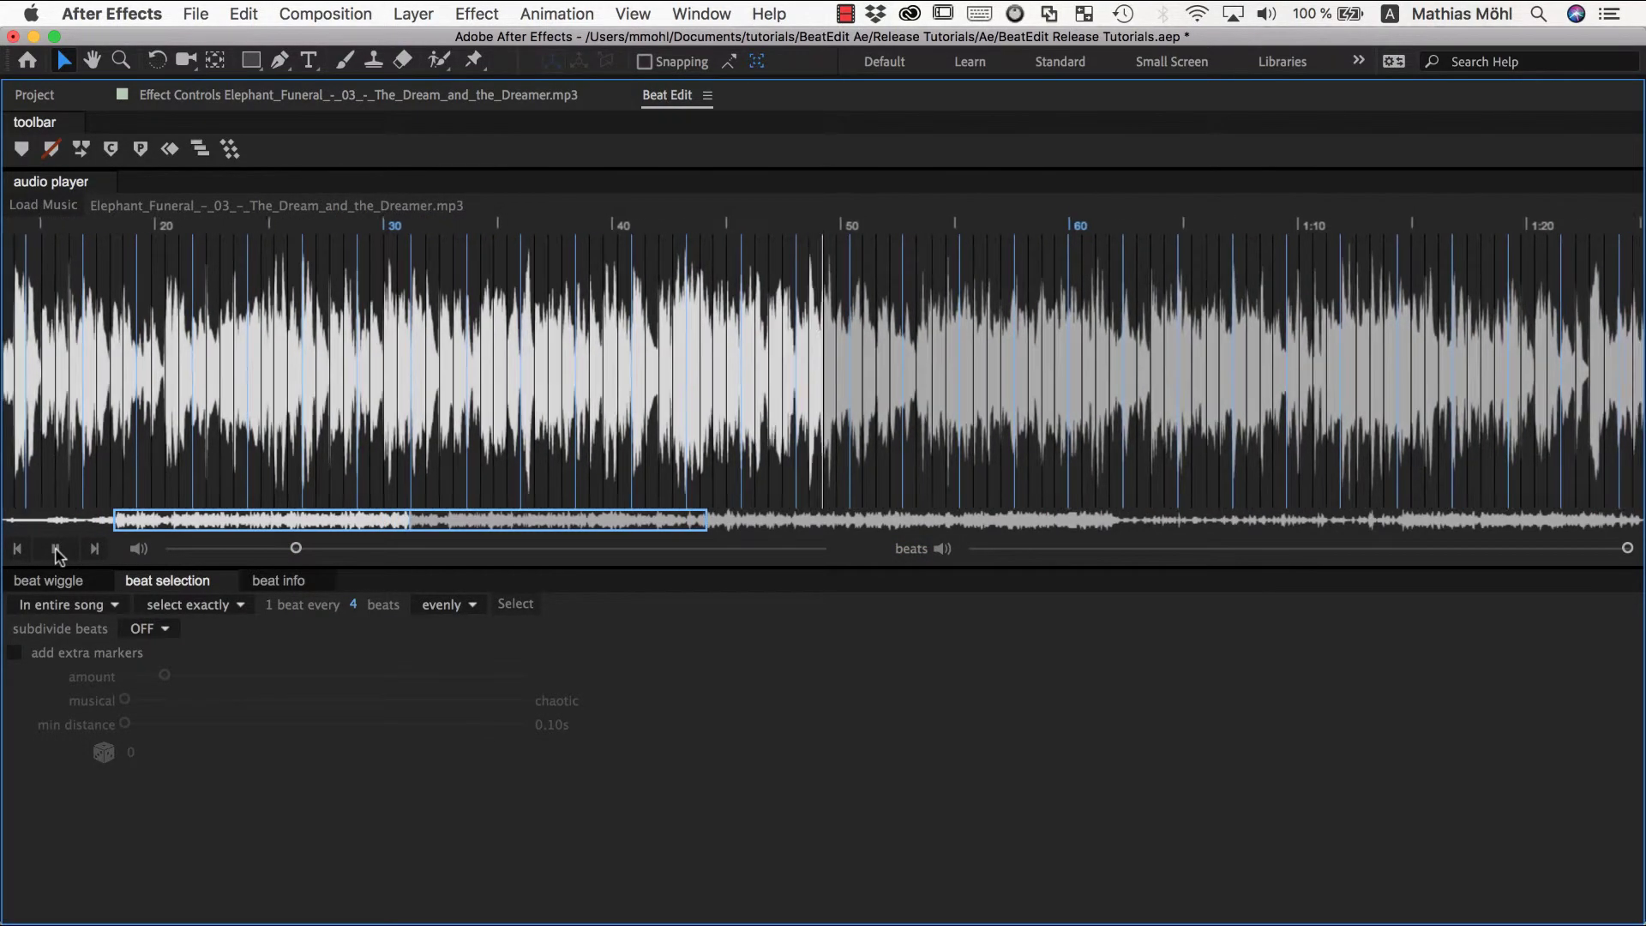
left_click(56, 550)
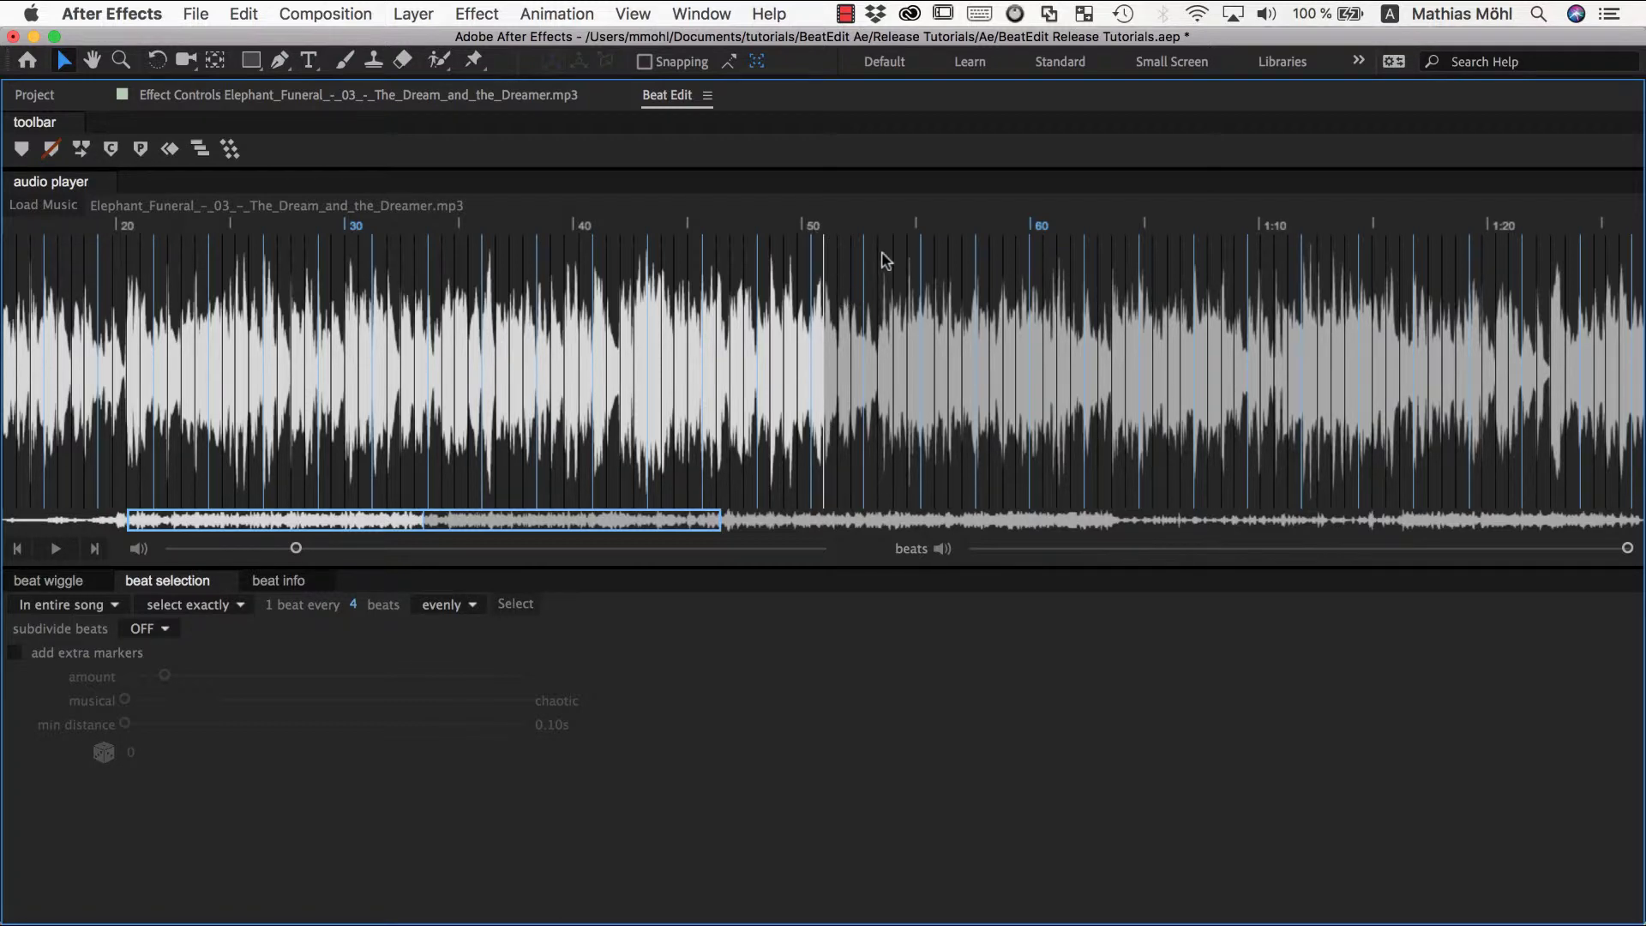
Place the playhead on a beat near 49 seconds and reapply Select to realign every fourth beat.
left_click(797, 249)
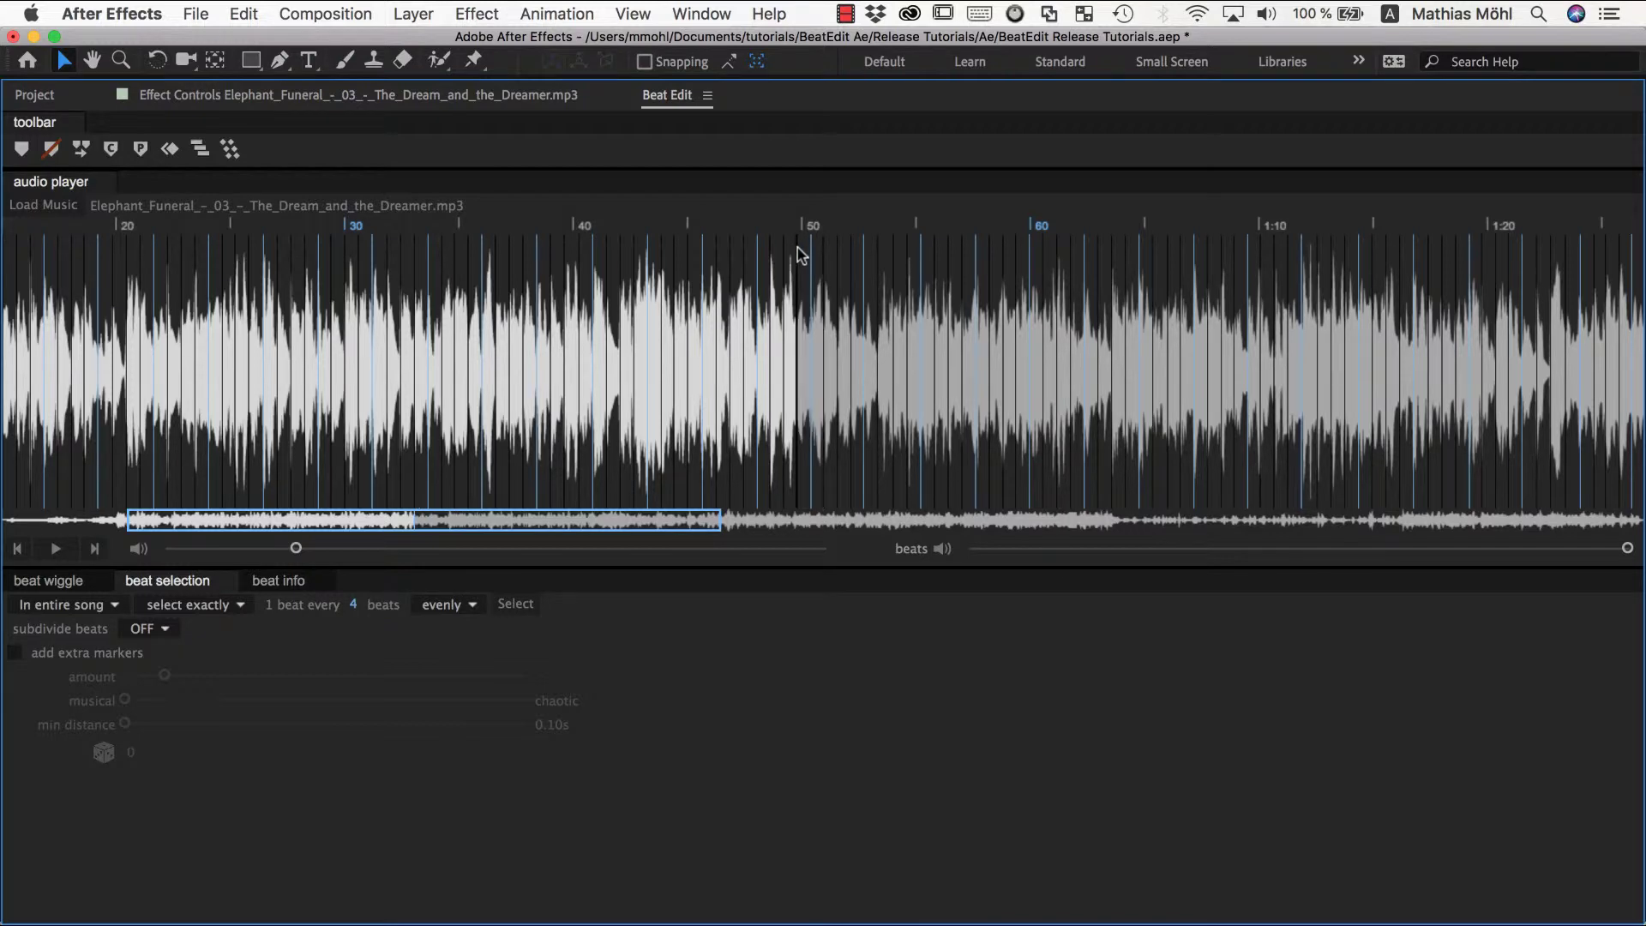
left_click(794, 249)
left_click(516, 604)
left_click(784, 249)
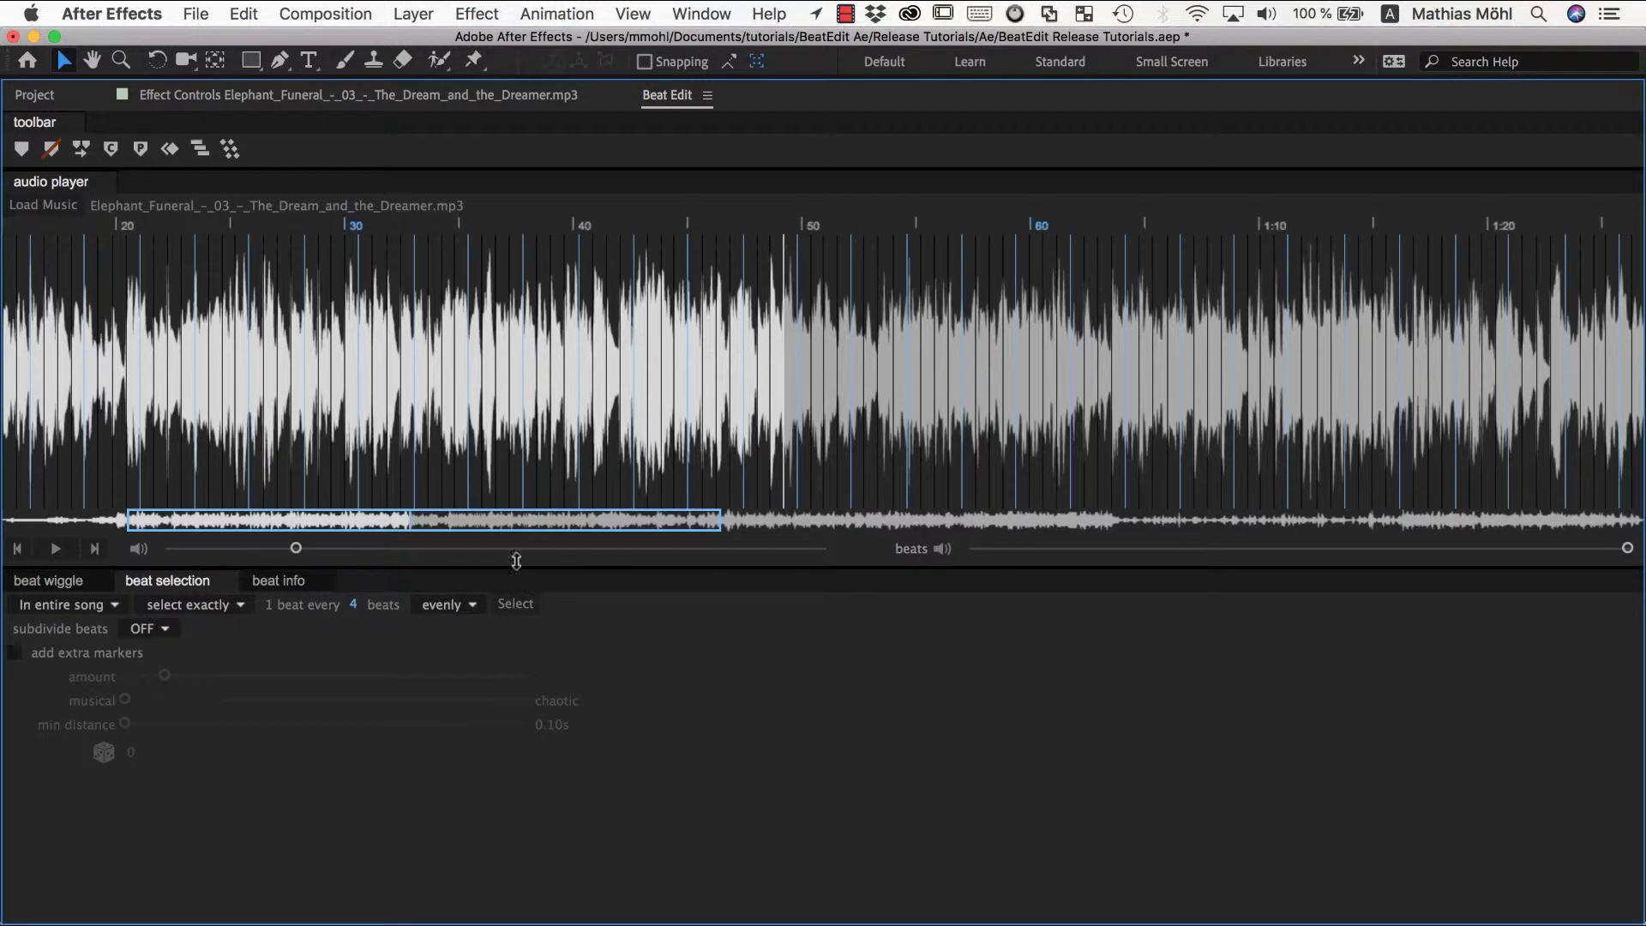
left_click(517, 603)
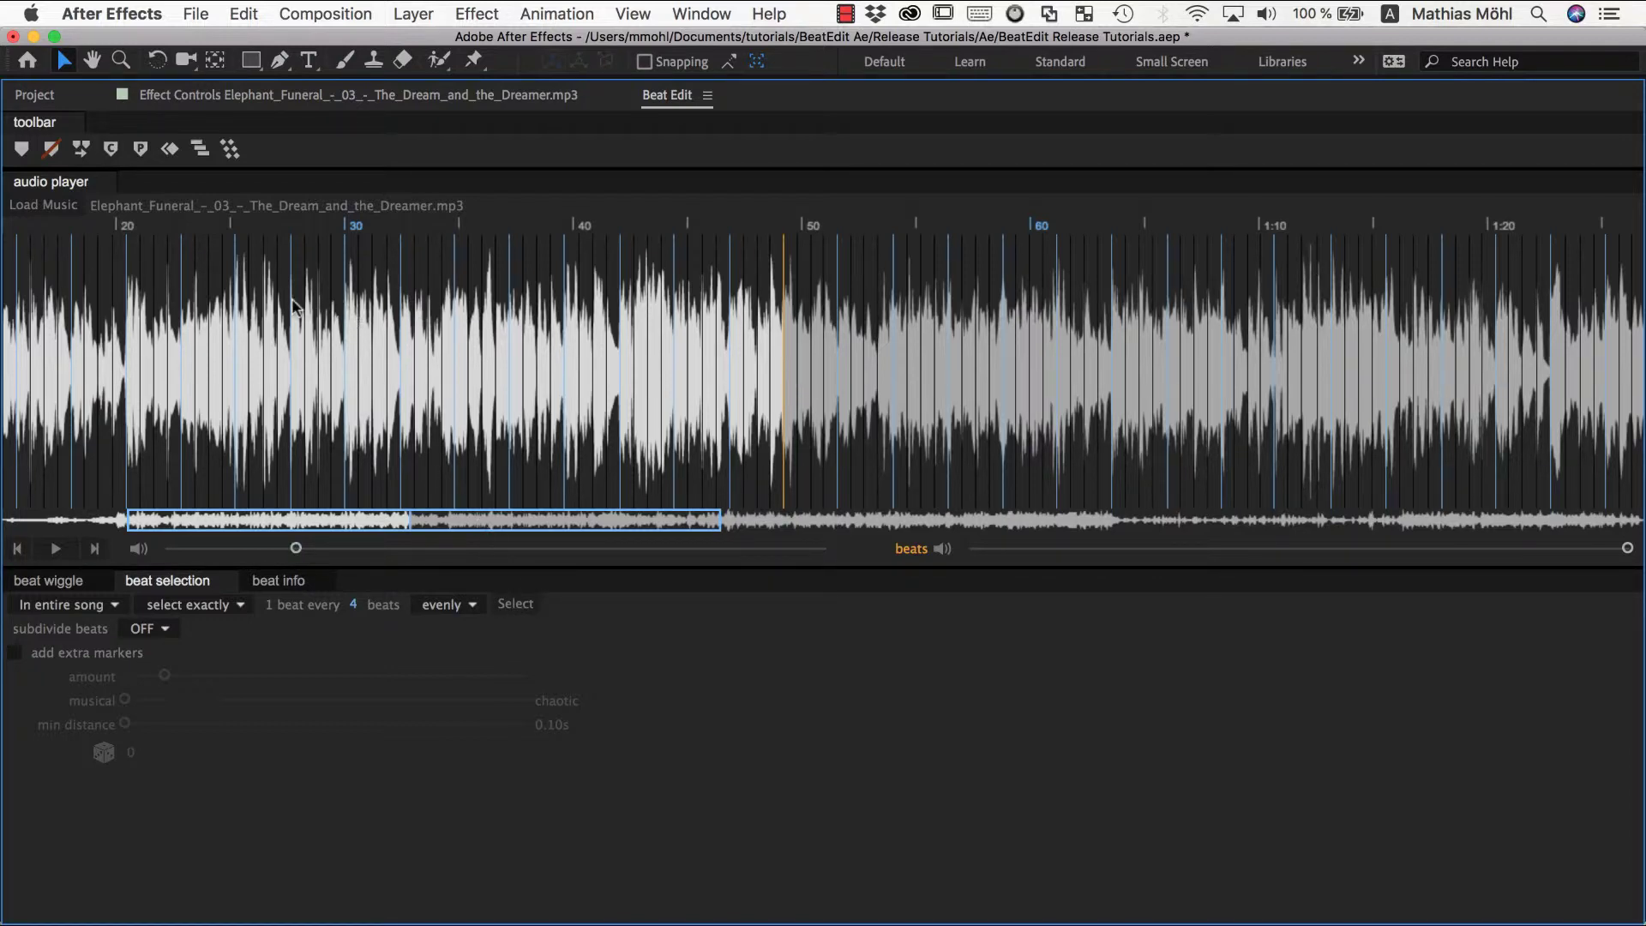
left_click(263, 334)
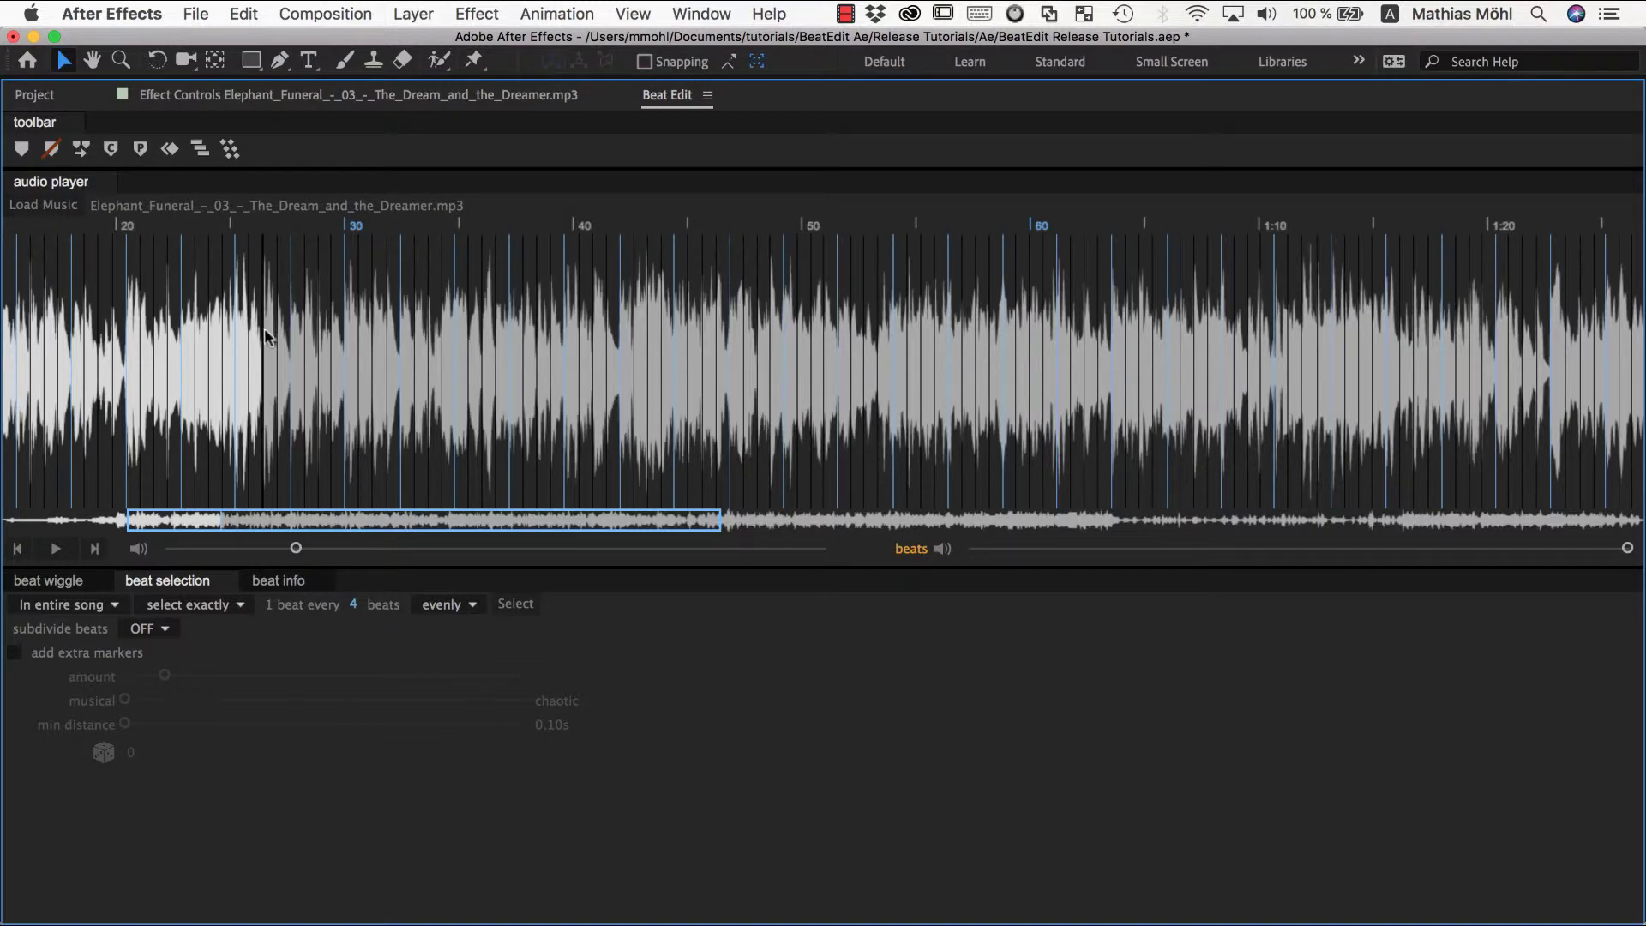
left_click(54, 551)
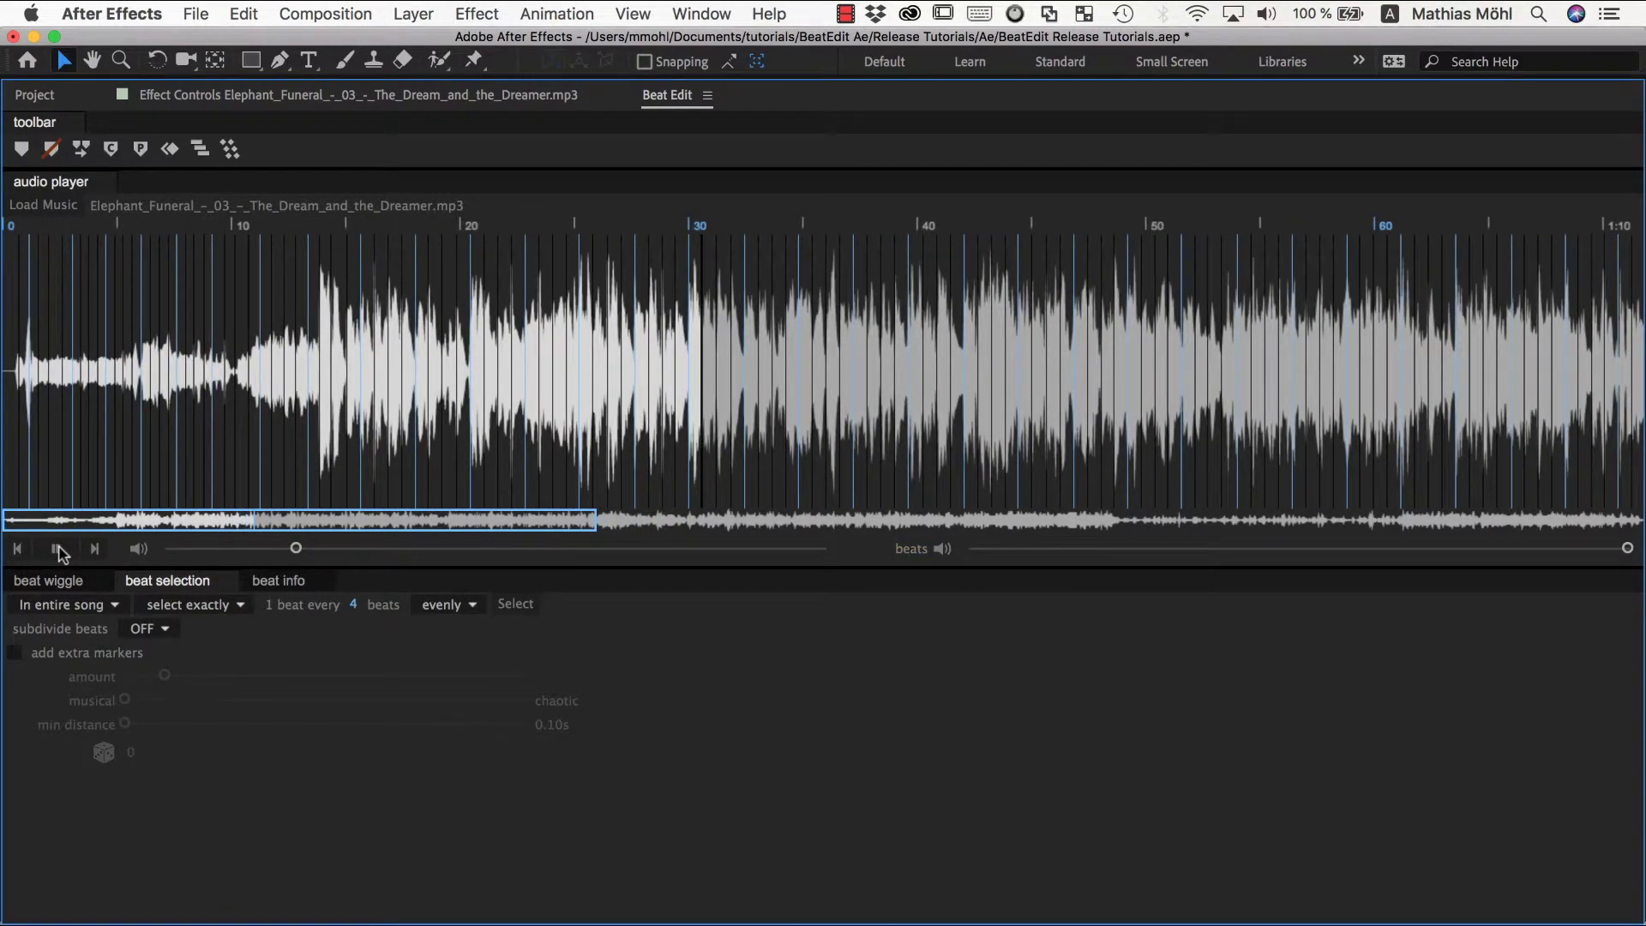
left_click(57, 549)
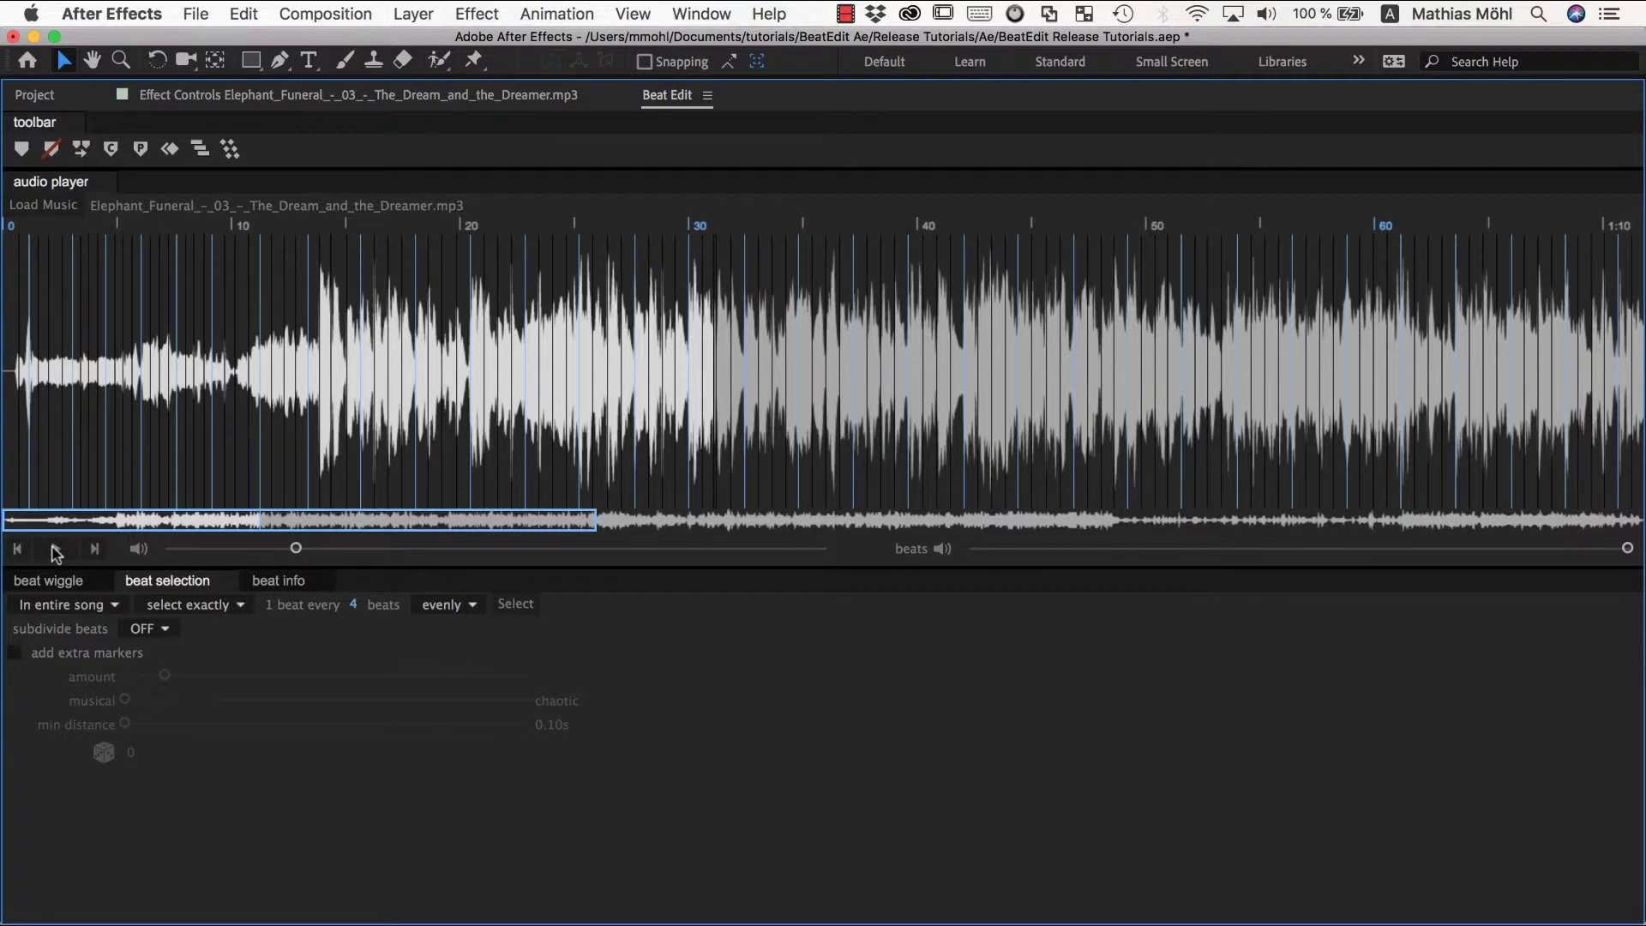
left_click(54, 549)
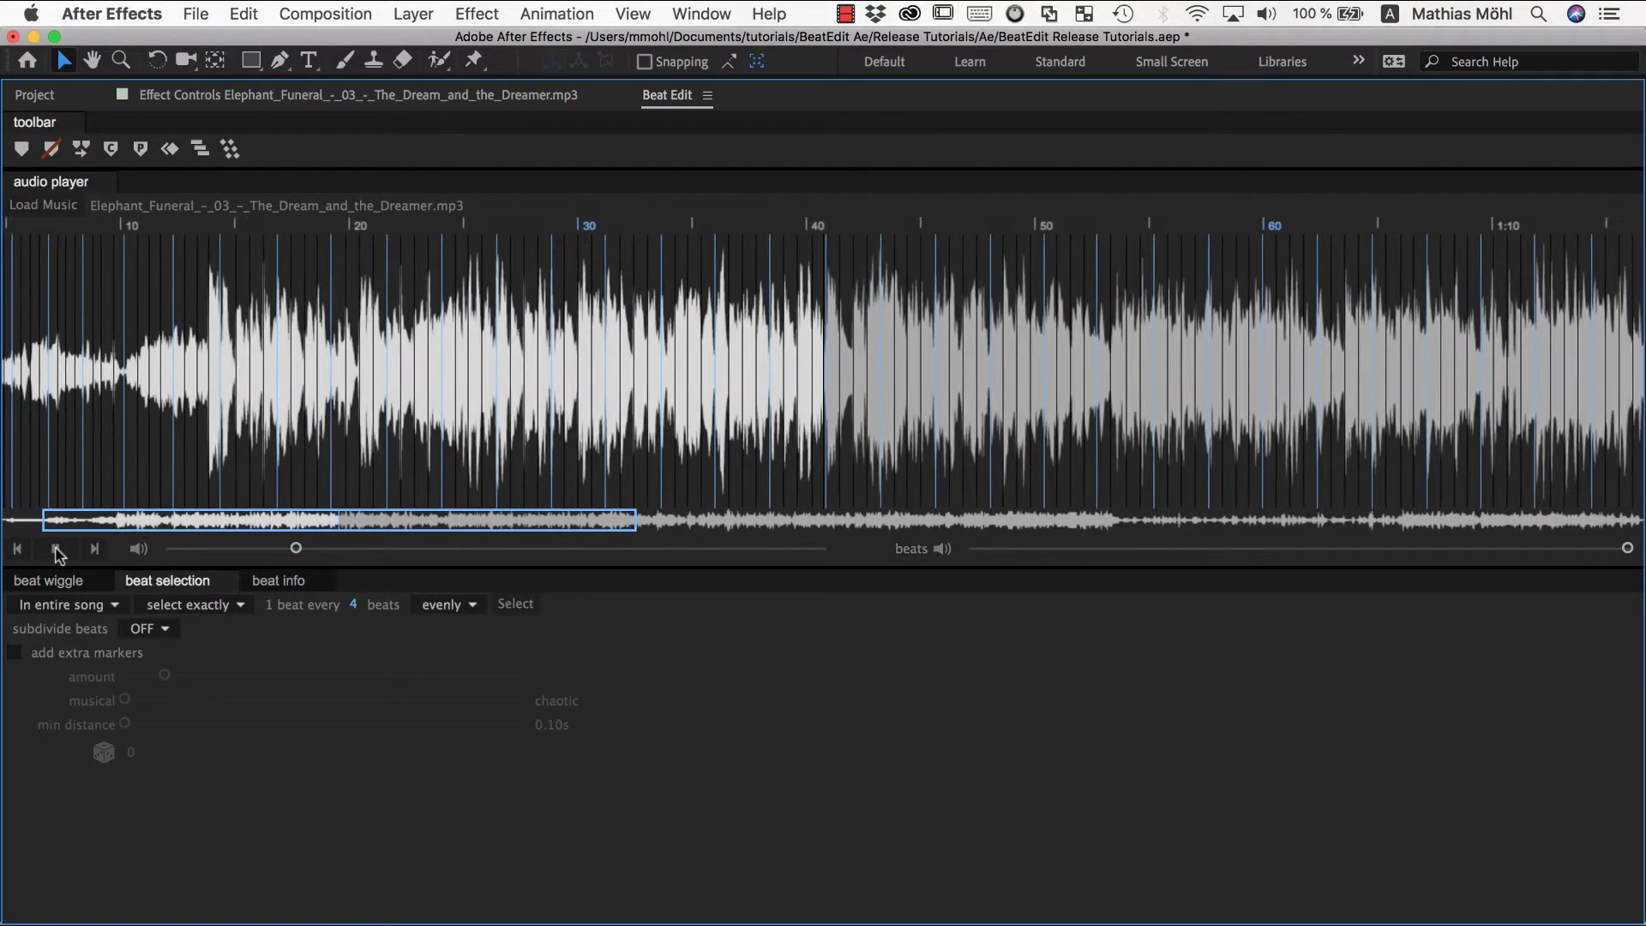
key("space")
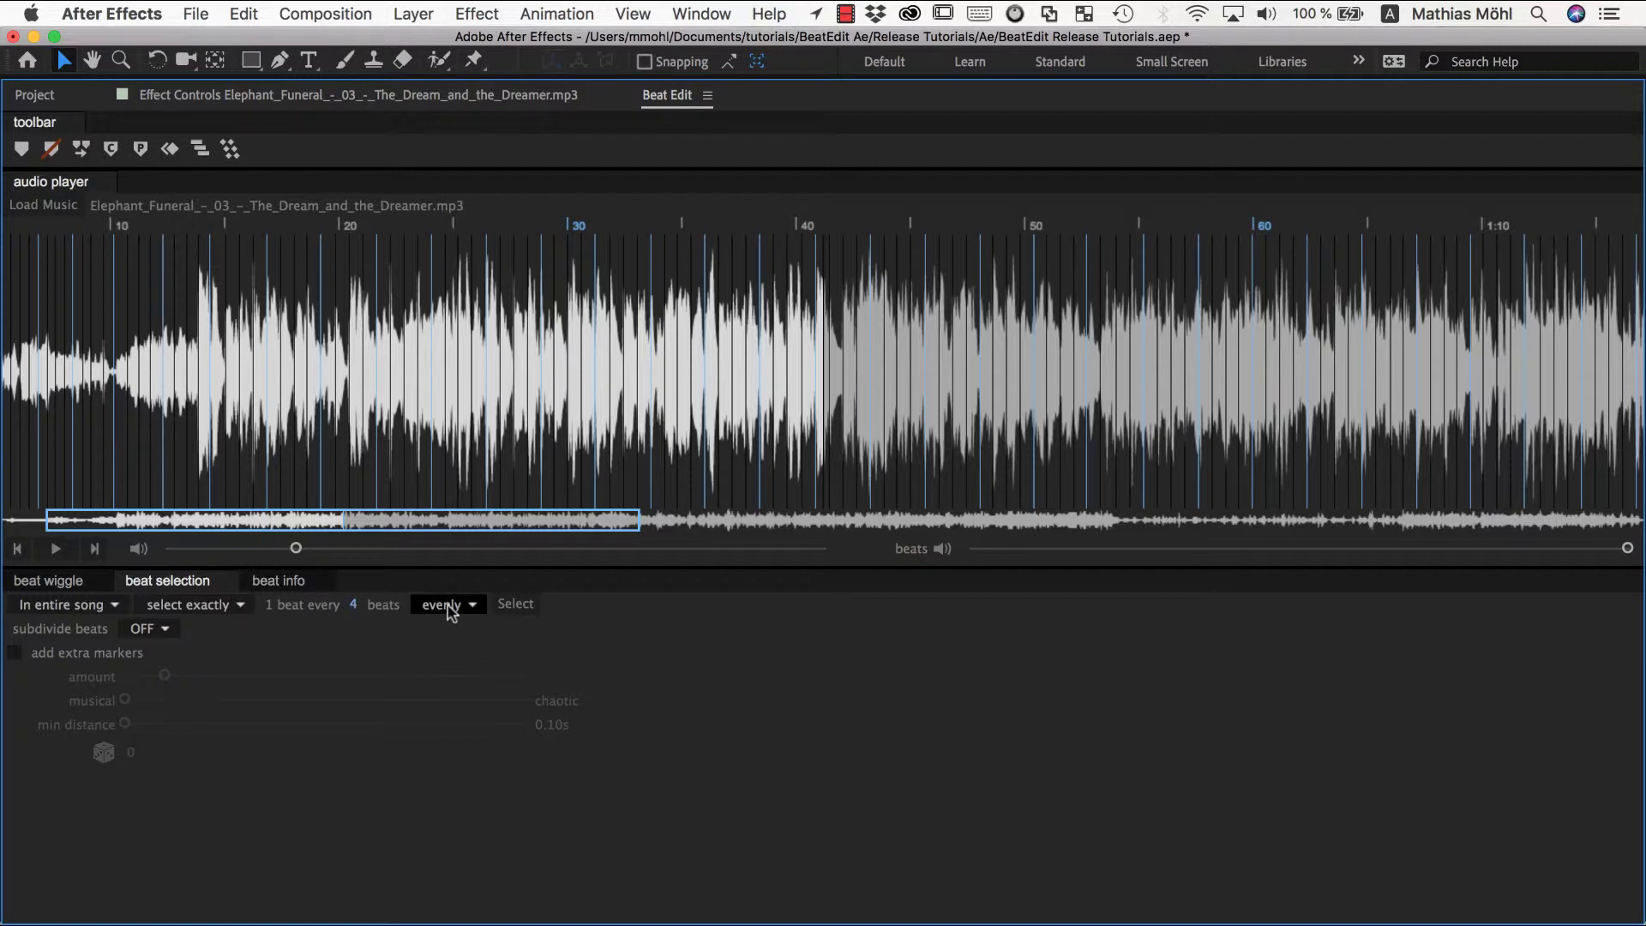
Switch beat spacing from evenly to randomly, 1 to 4 beats, and reselect.
left_click(450, 648)
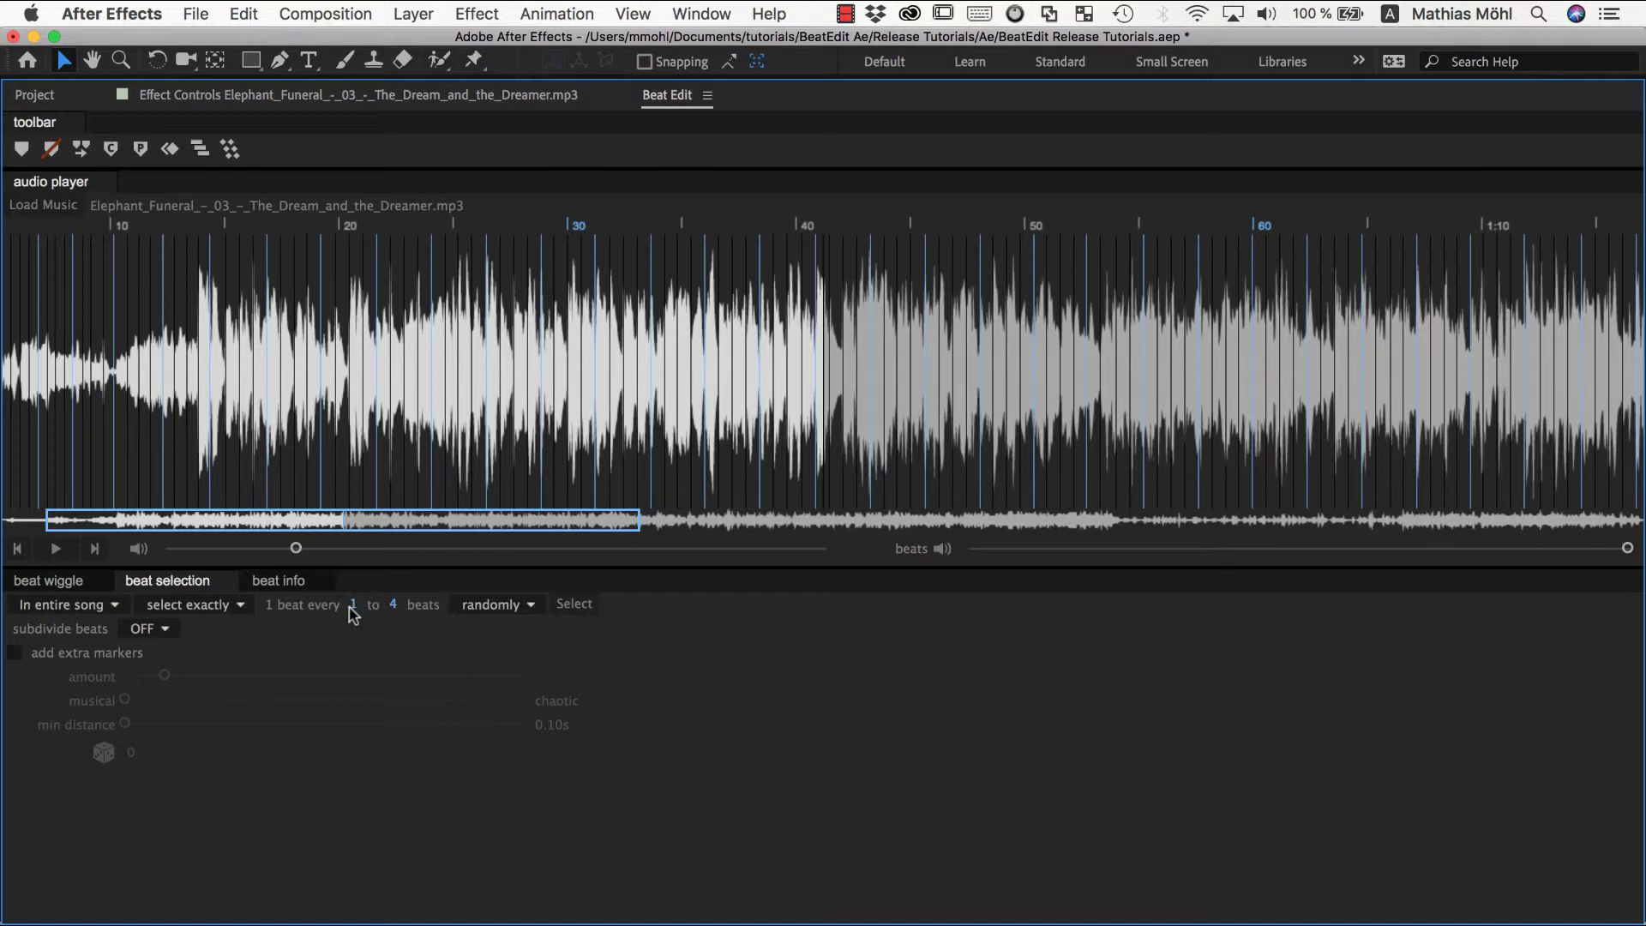
left_click(573, 604)
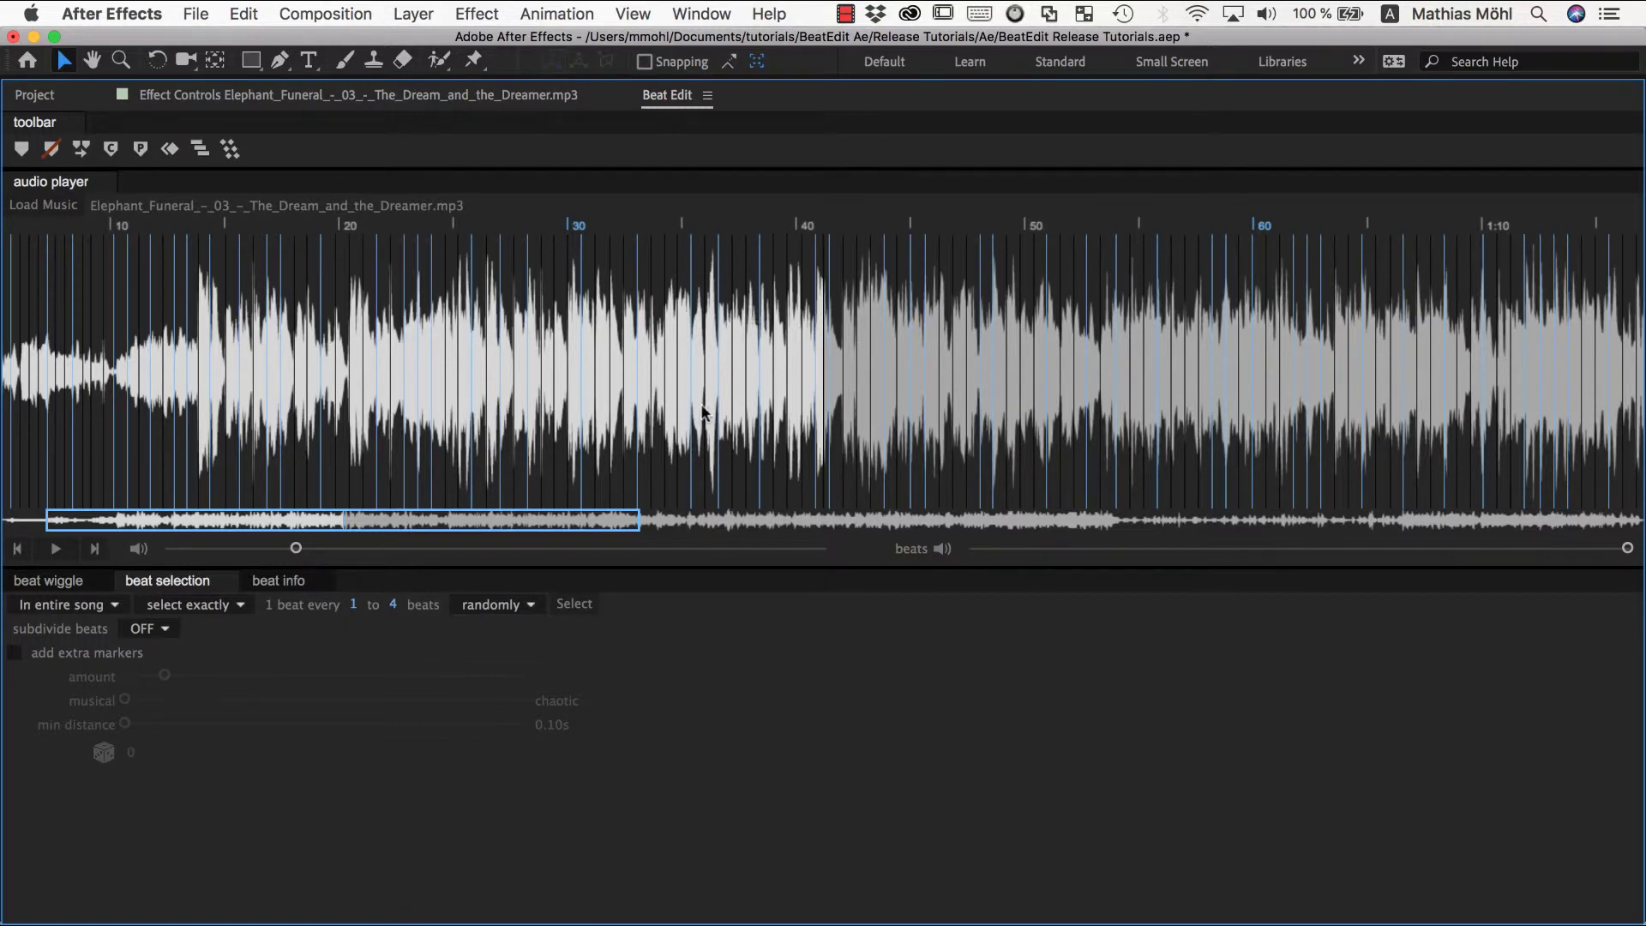
Set the selection mode to add to selection and highlight a region around 60 seconds.
left_click(240, 606)
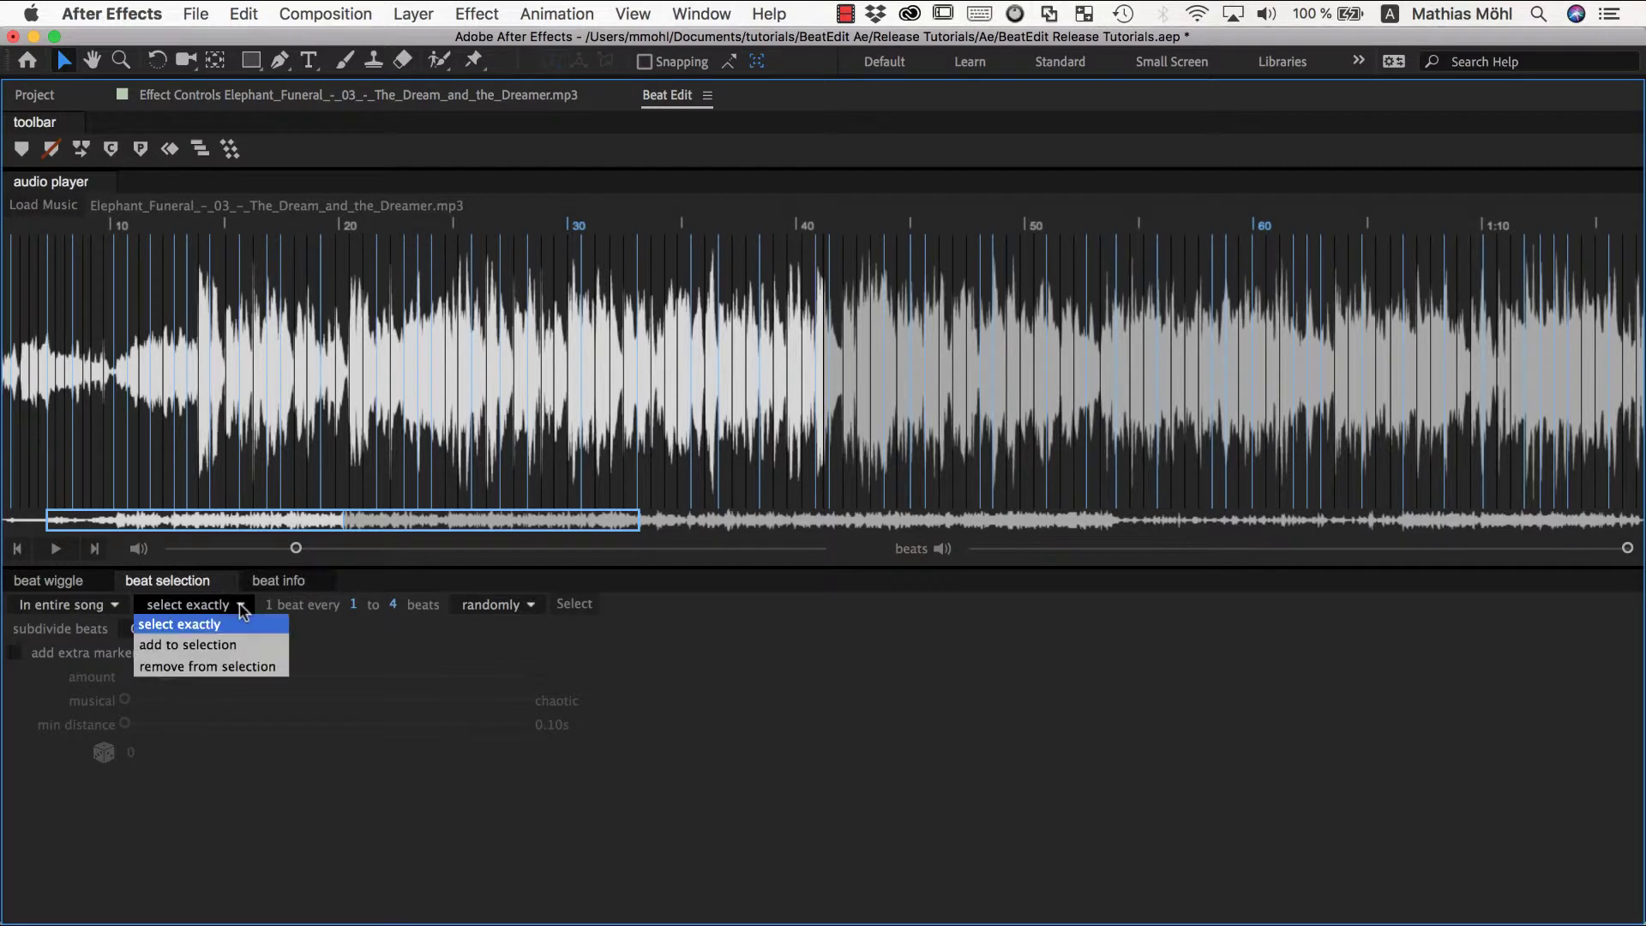
left_click(232, 649)
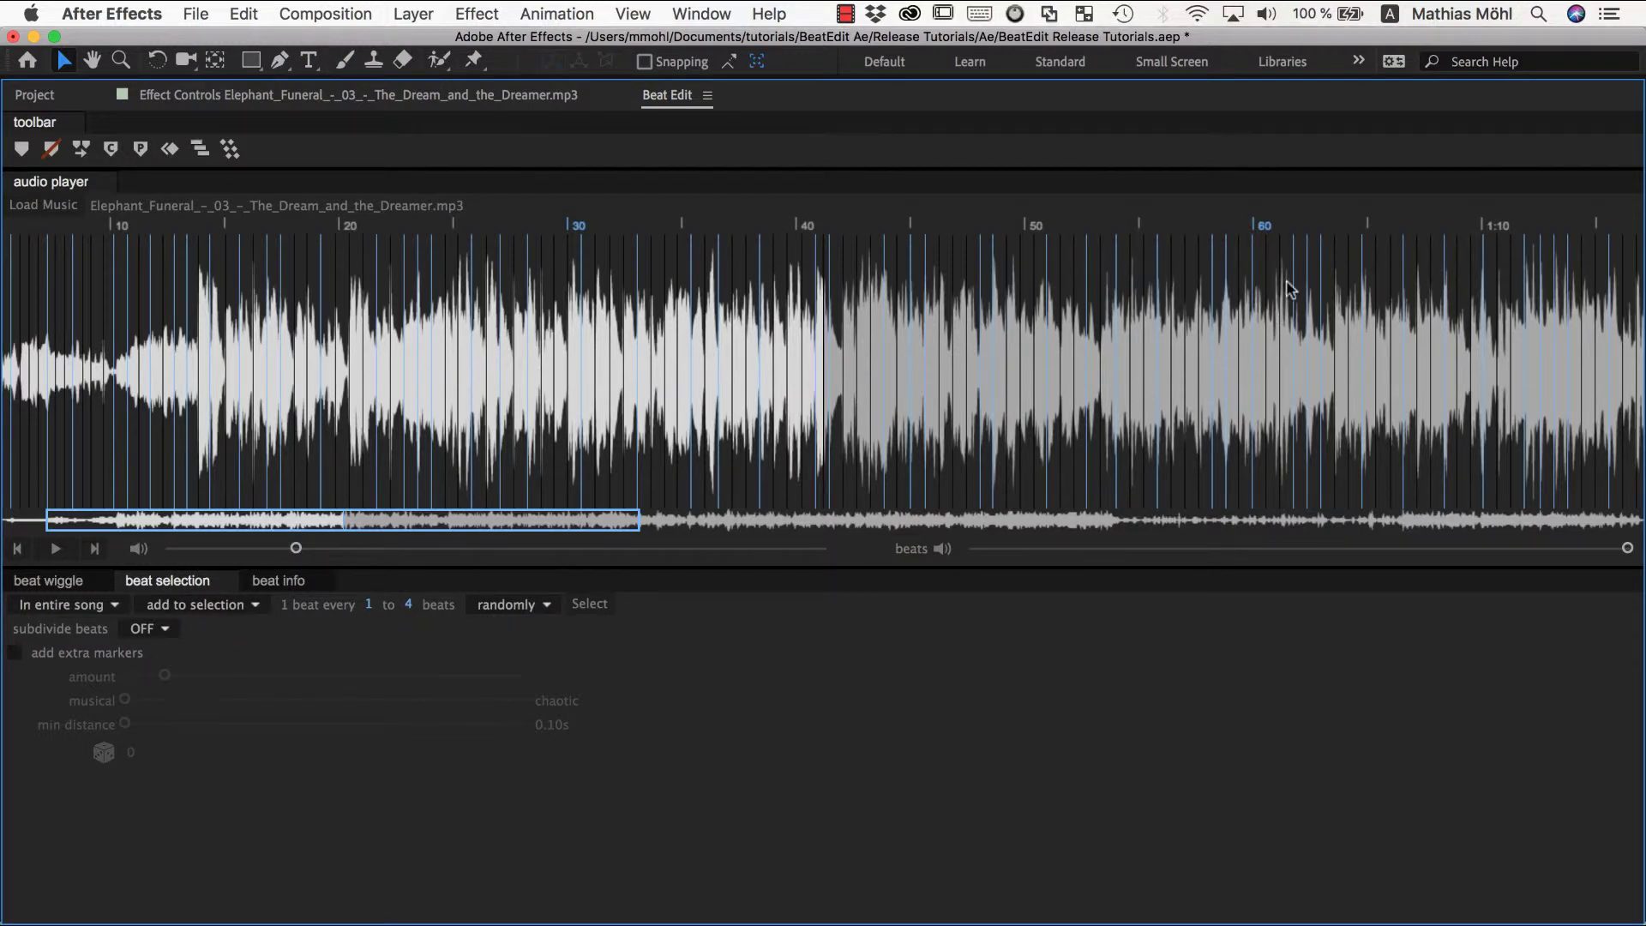
left_click_drag(1201, 291, 1335, 316)
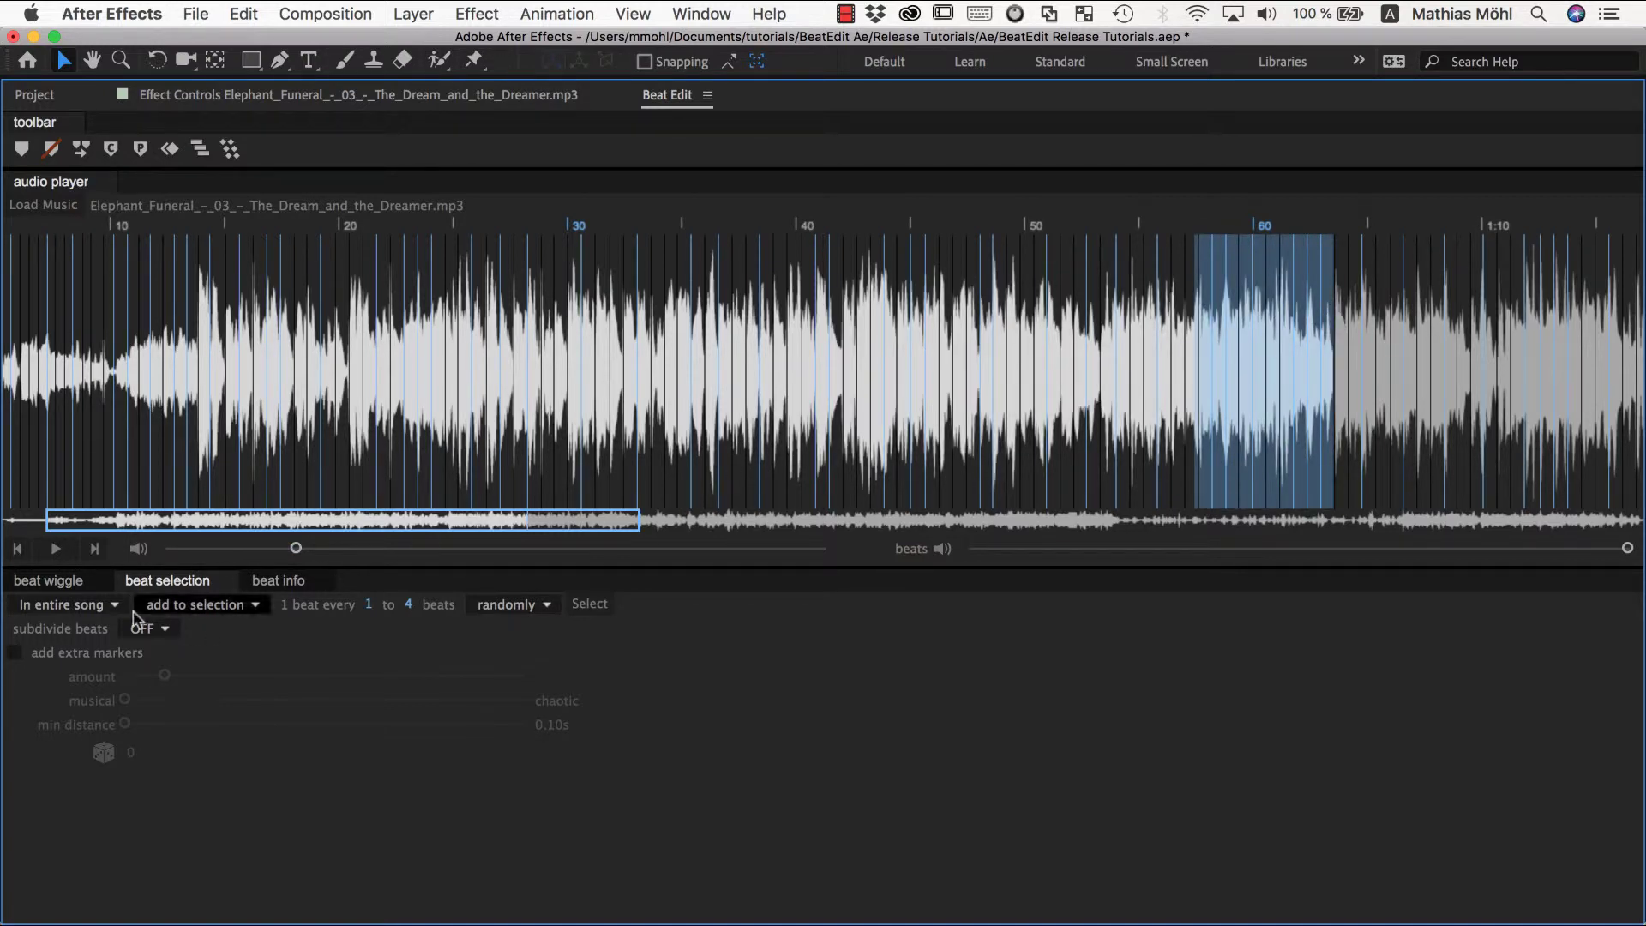
Remove every beat (evenly, 1 every 1) inside the highlighted region from the selection.
left_click(86, 607)
left_click(81, 646)
left_click(281, 606)
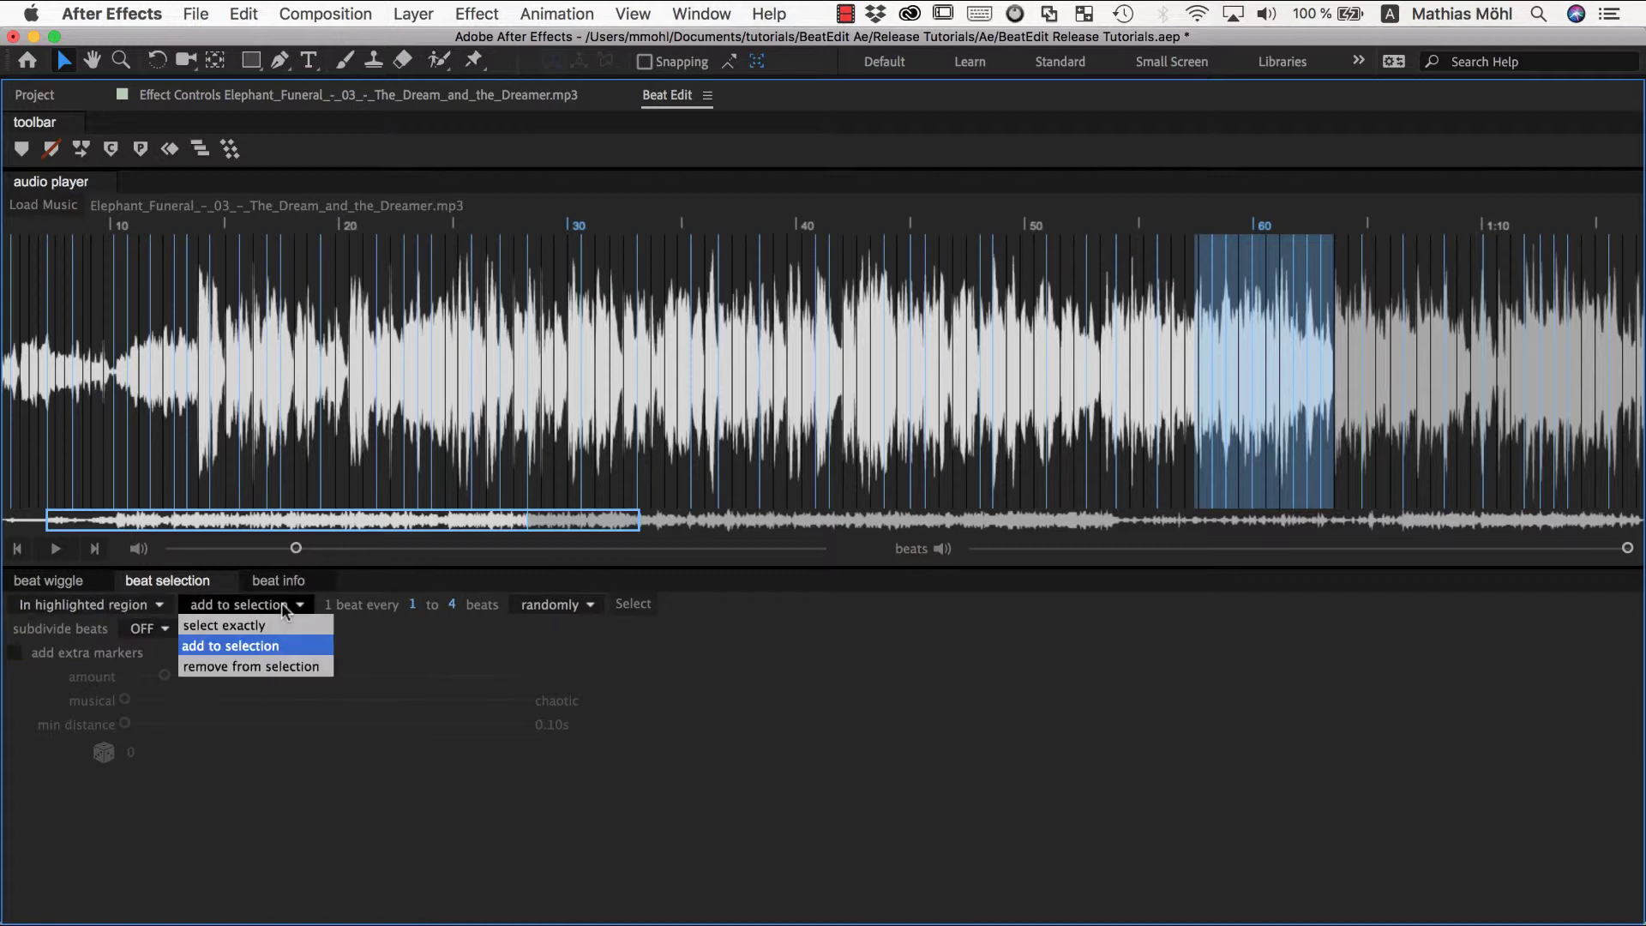
left_click(259, 669)
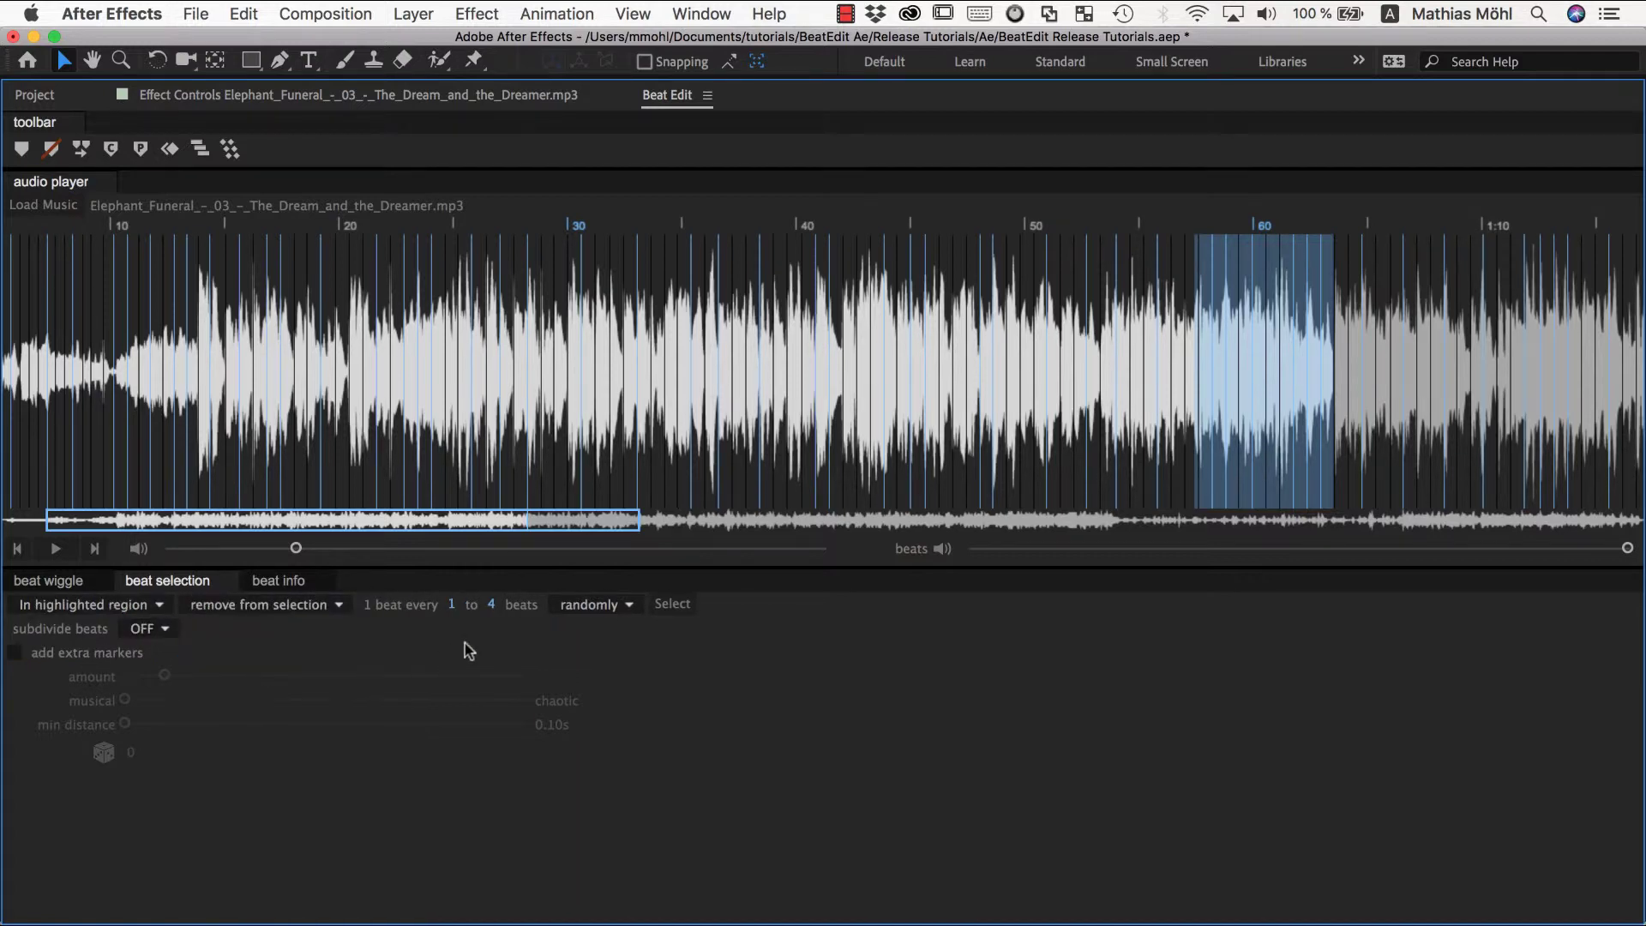
left_click(611, 608)
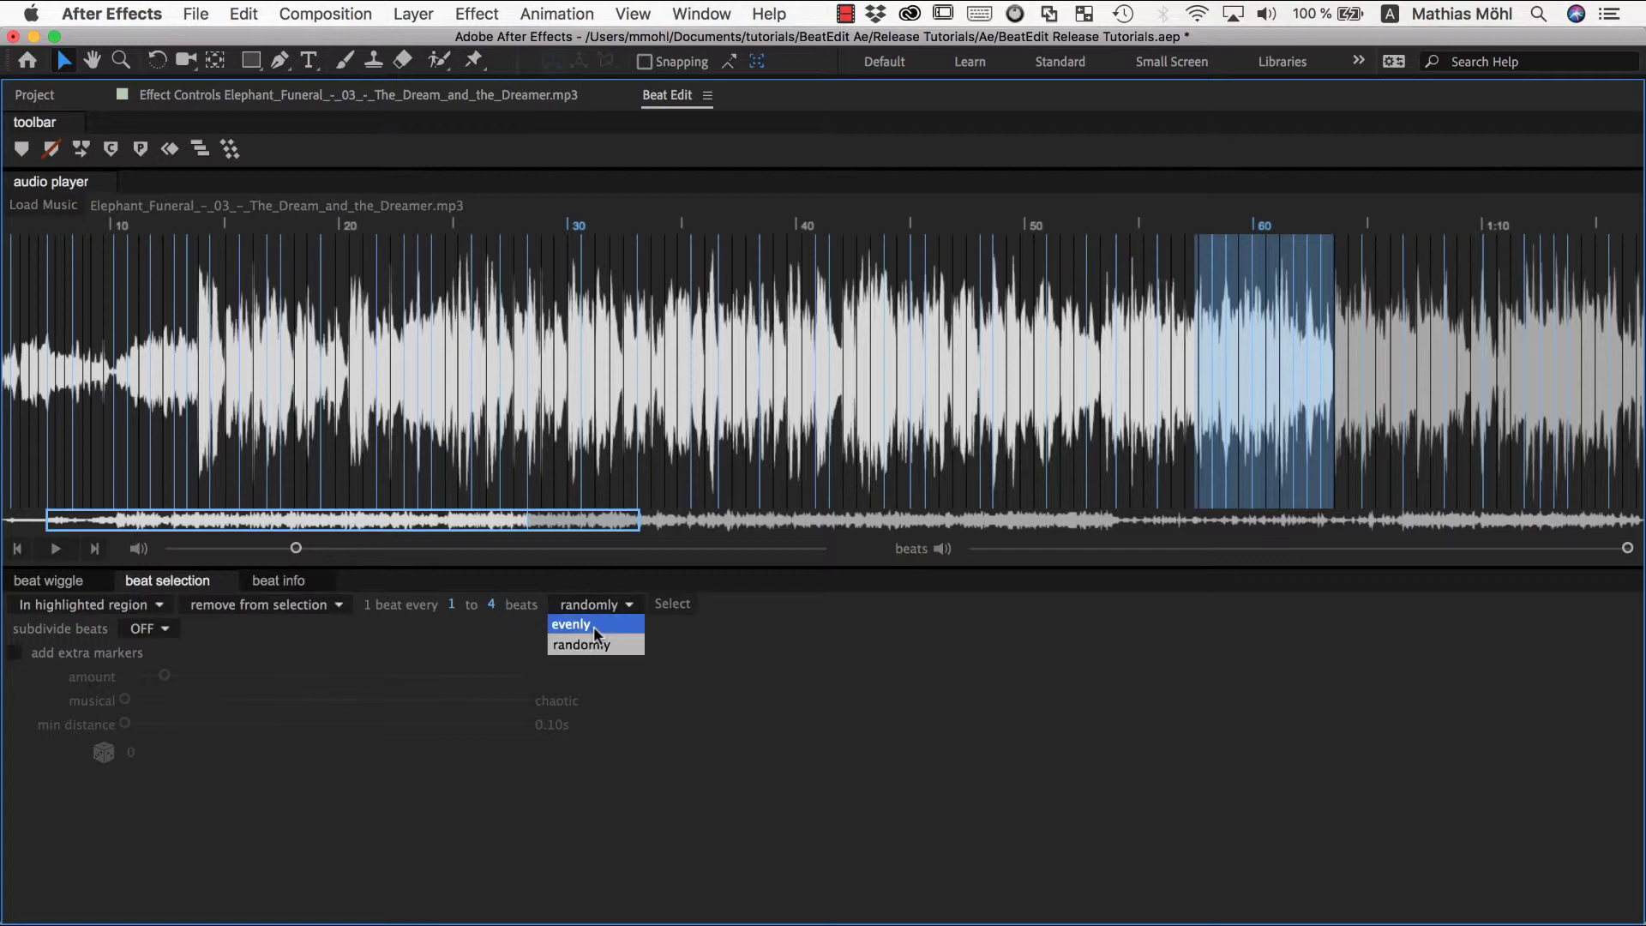
left_click(595, 632)
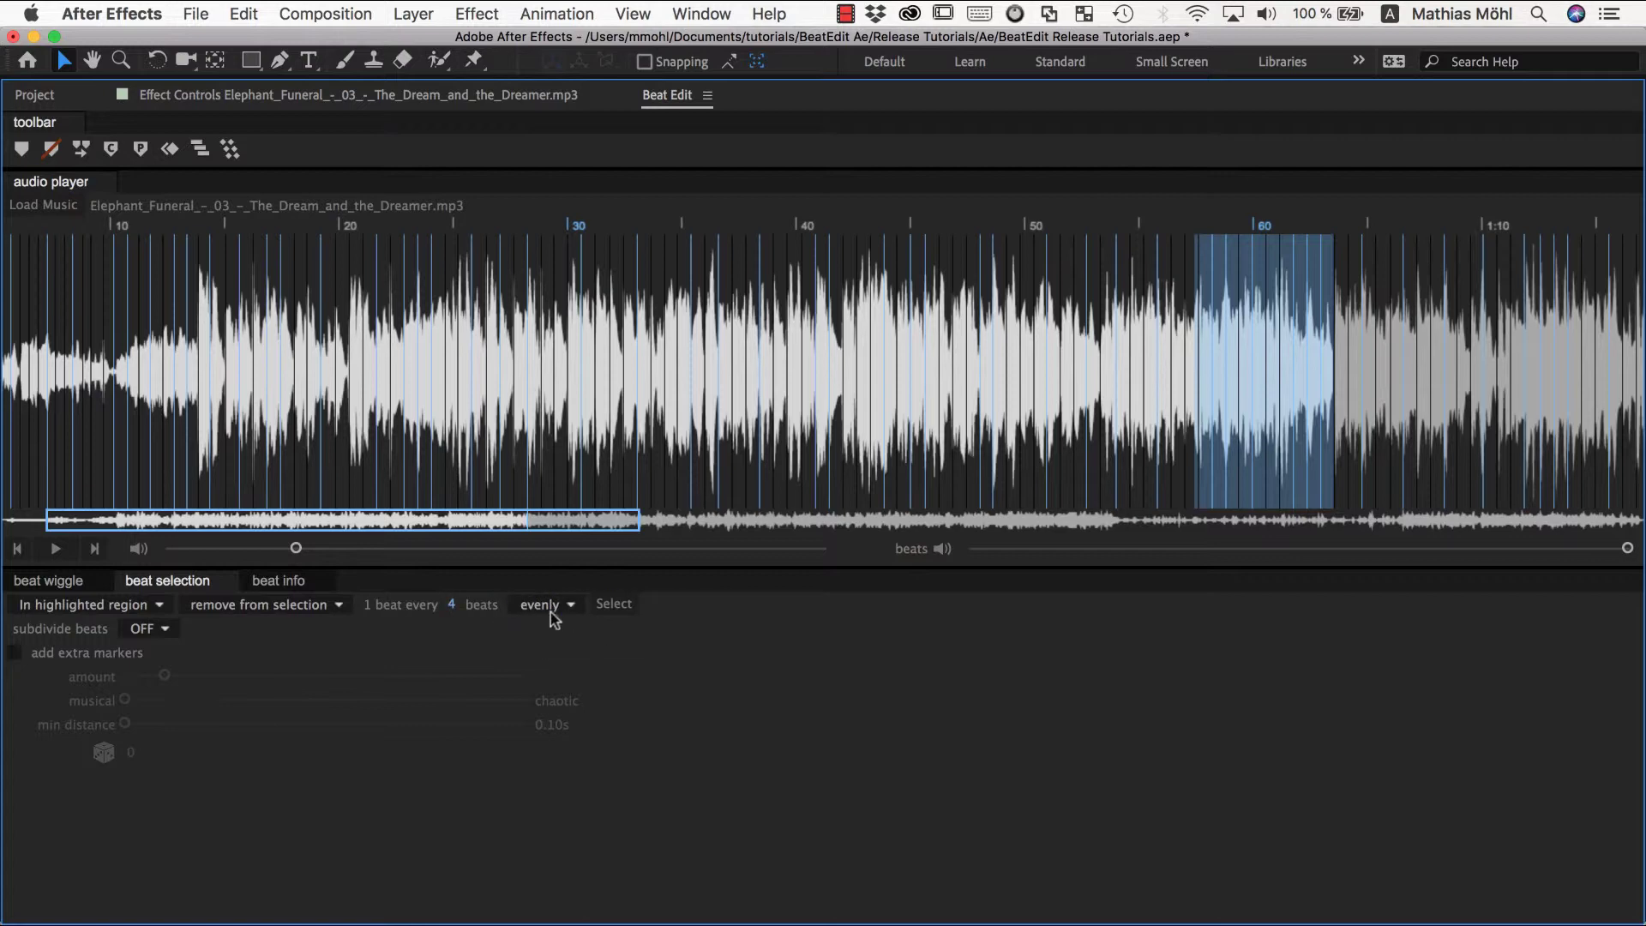
left_click(451, 606)
key("Return")
left_click(614, 605)
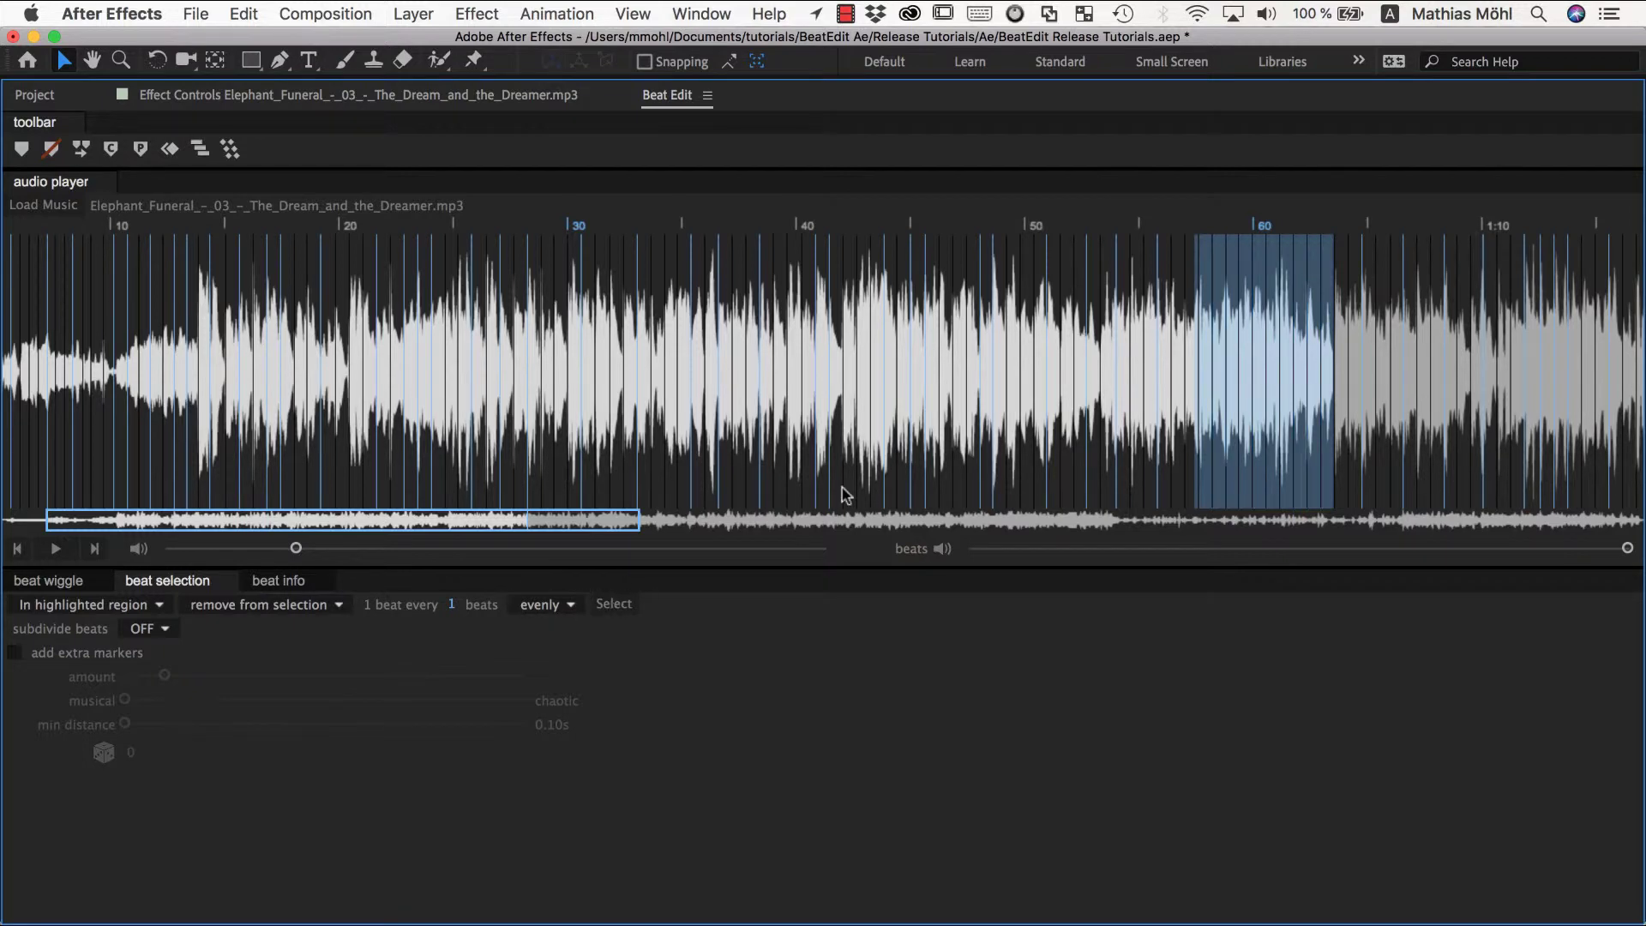
left_click(1172, 410)
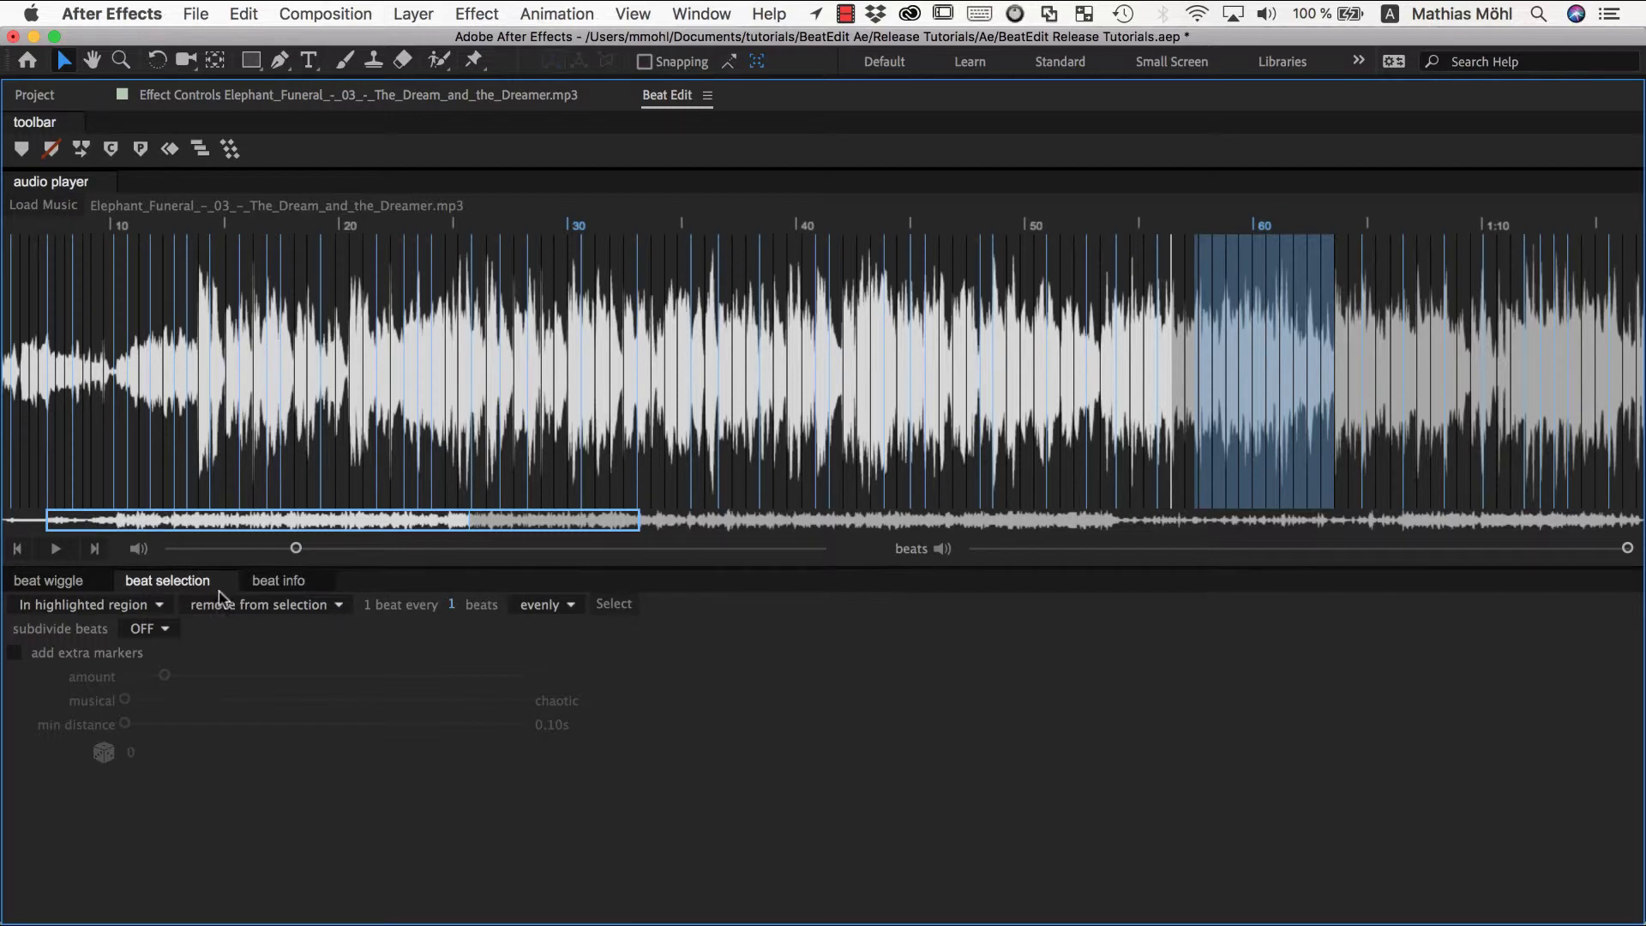
Switch to In entire song with select exactly, and reselect all beats.
left_click(147, 607)
left_click(106, 624)
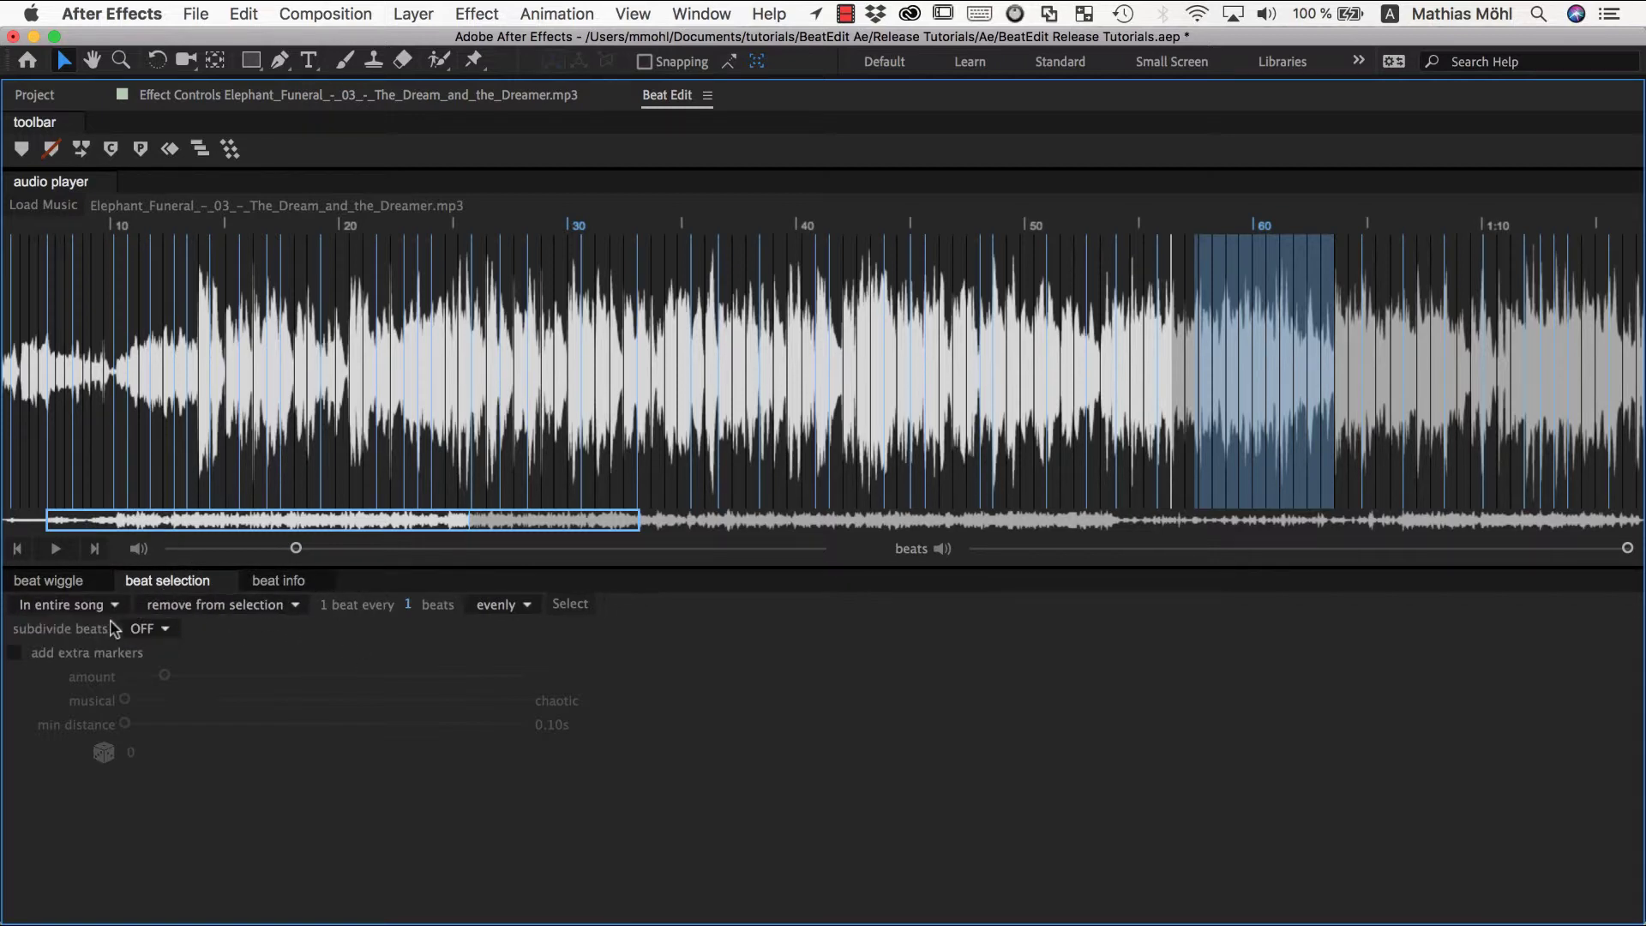
left_click(206, 609)
left_click(206, 624)
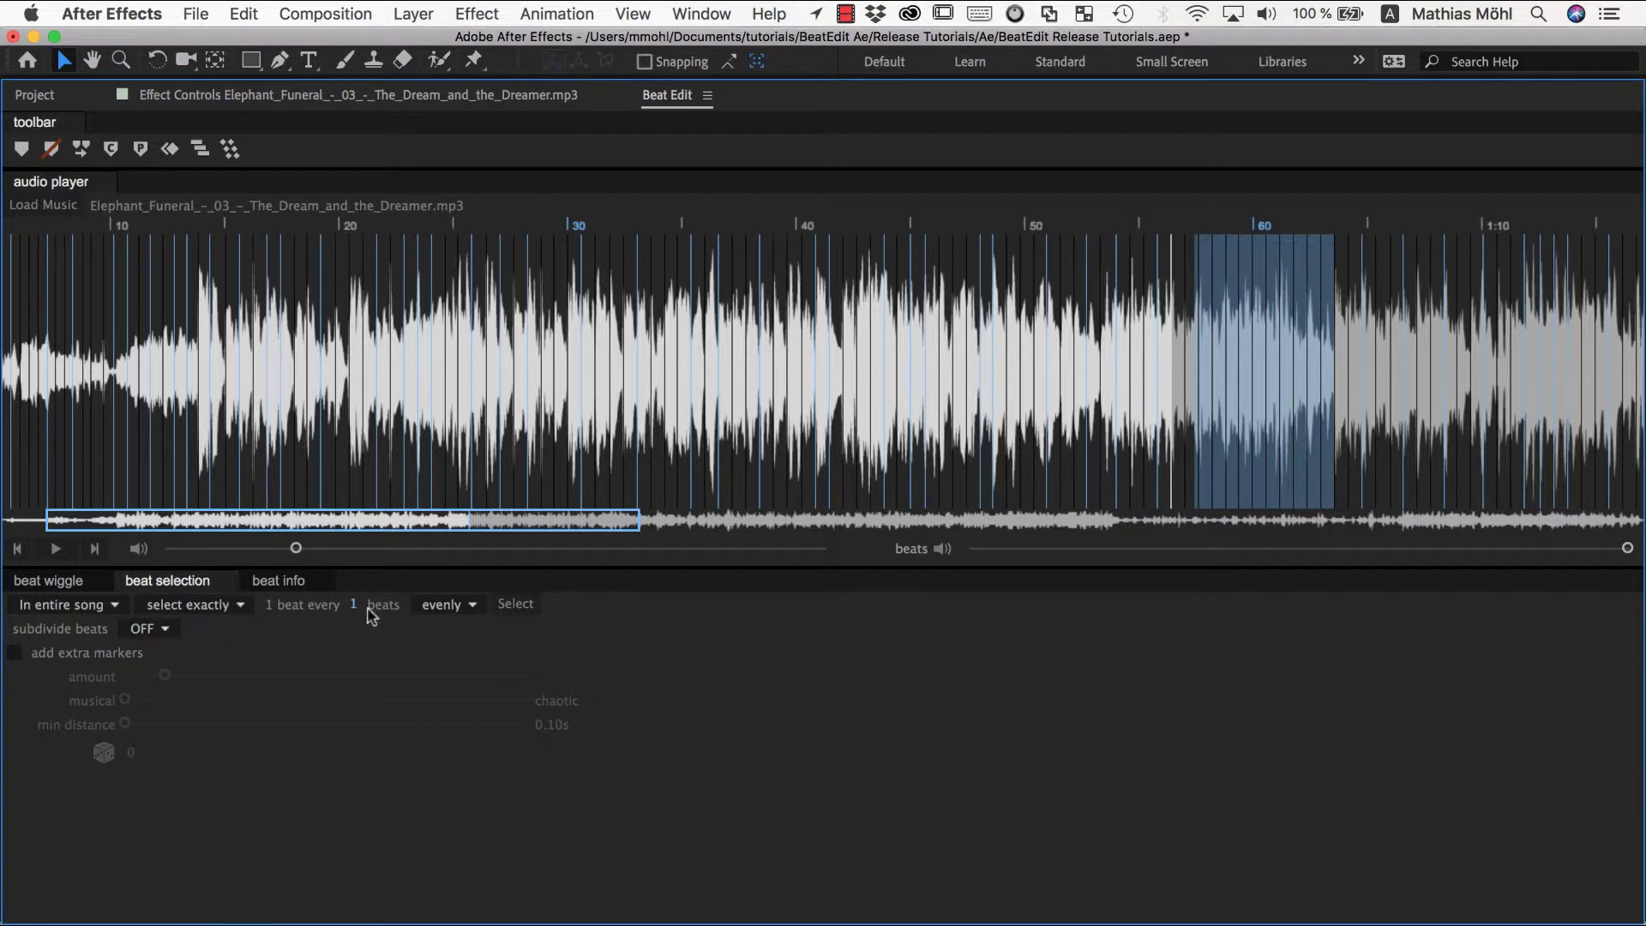
left_click(515, 604)
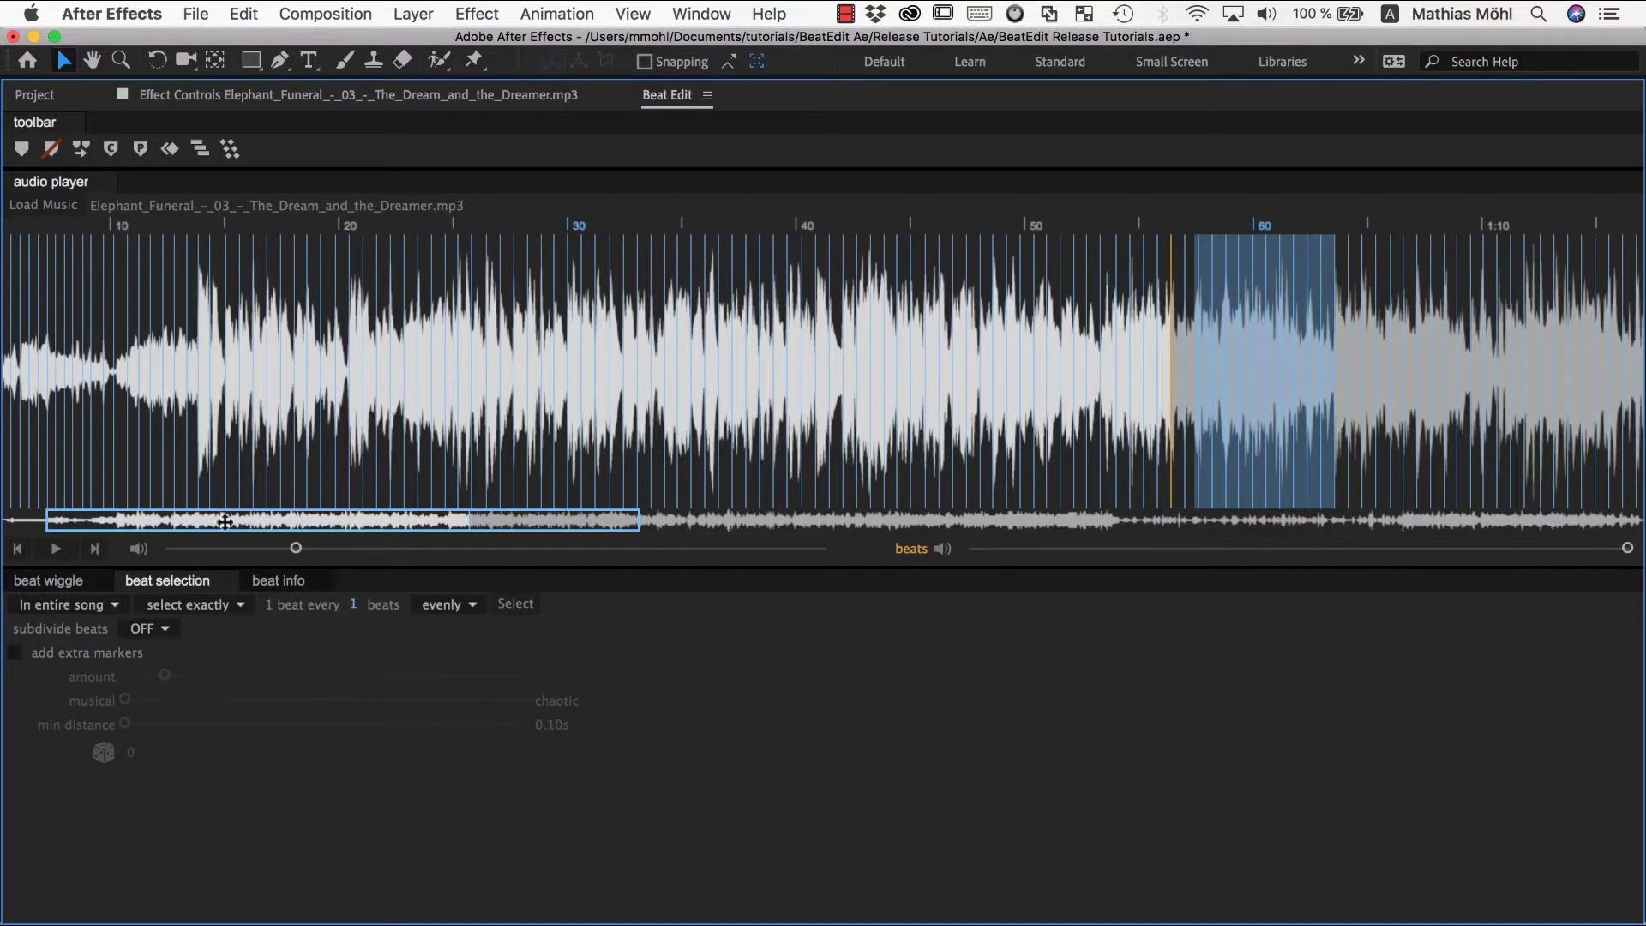
left_click_drag(69, 523, 32, 525)
Clear the highlighted region and briefly play the song from the beginning.
left_click_drag(171, 524, 8, 525)
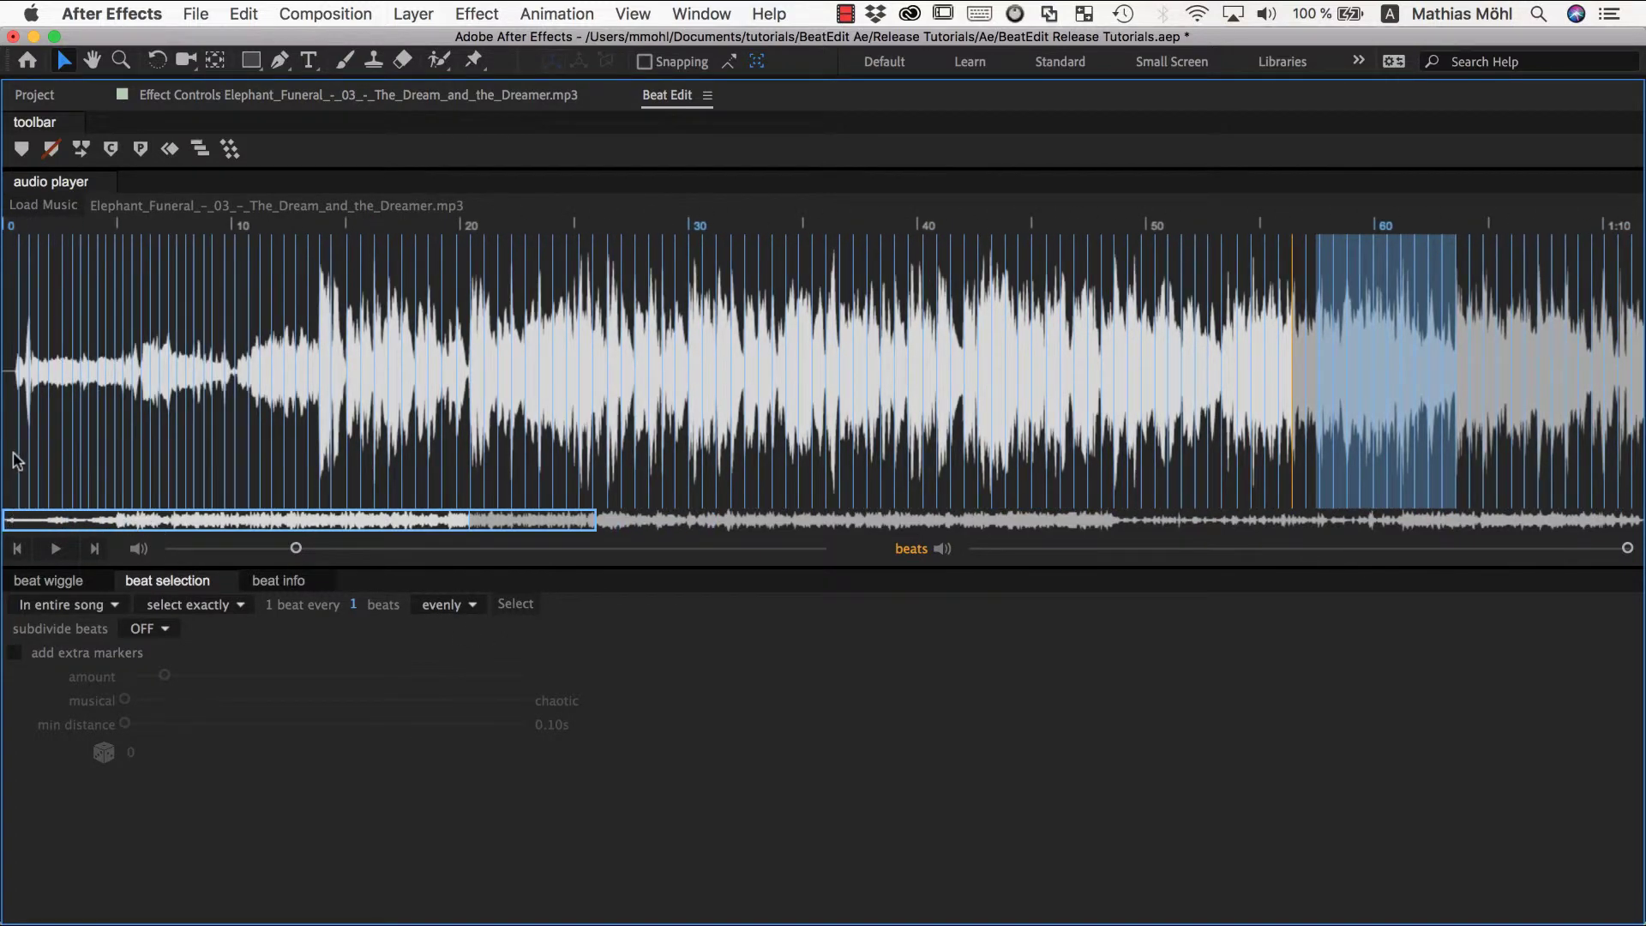
left_click(10, 420)
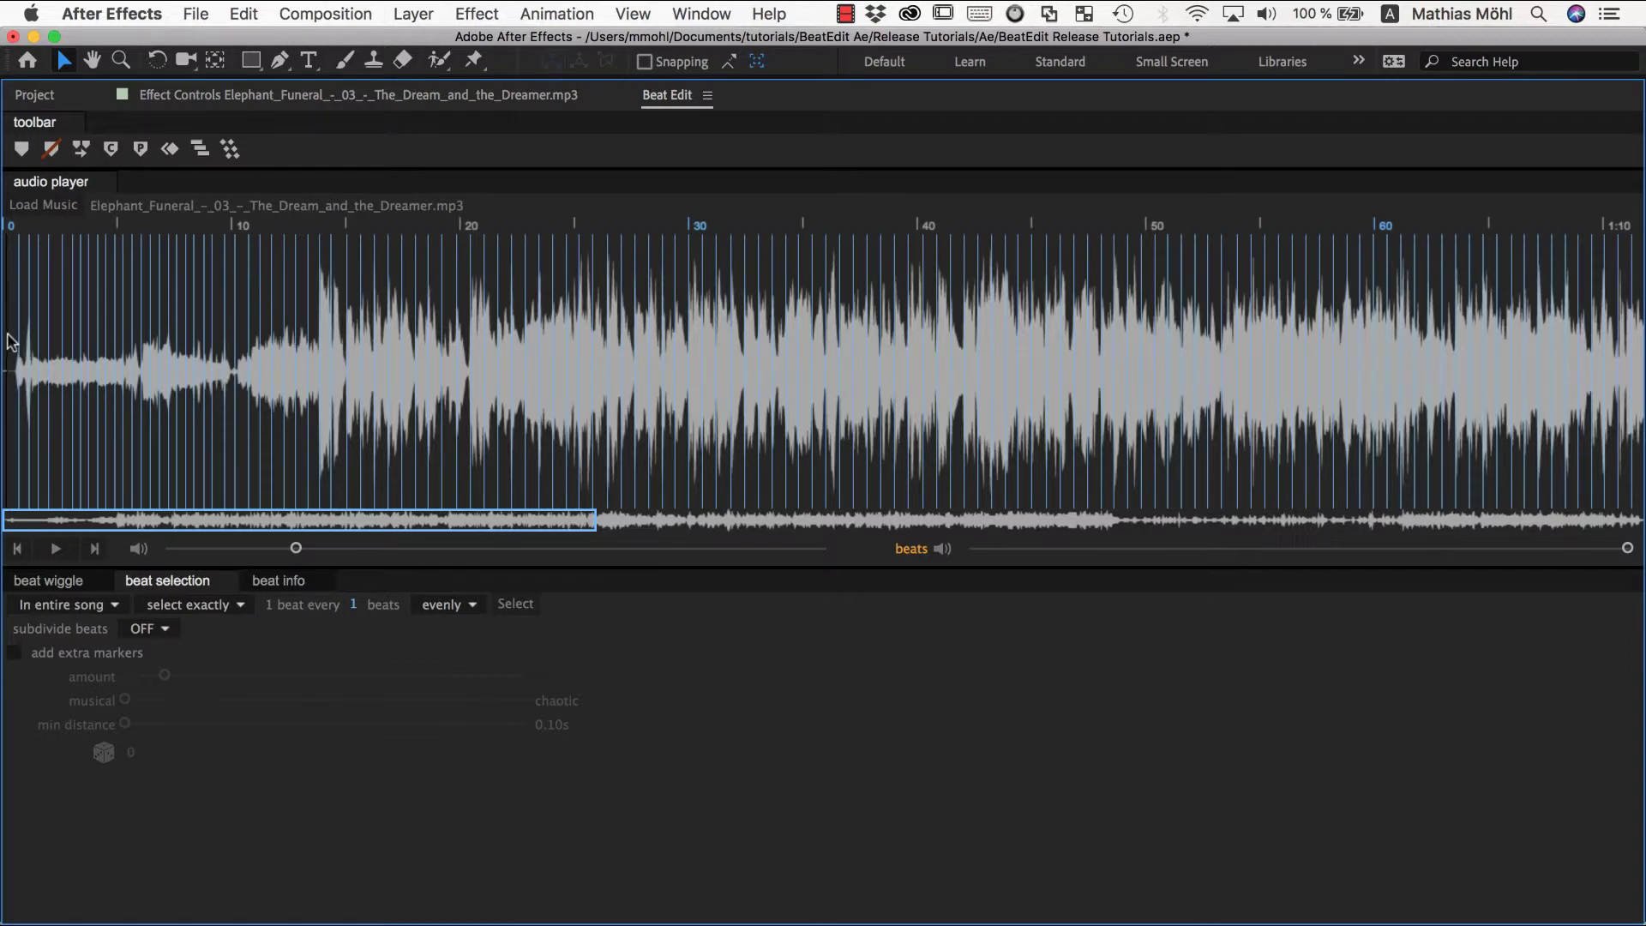
left_click(52, 549)
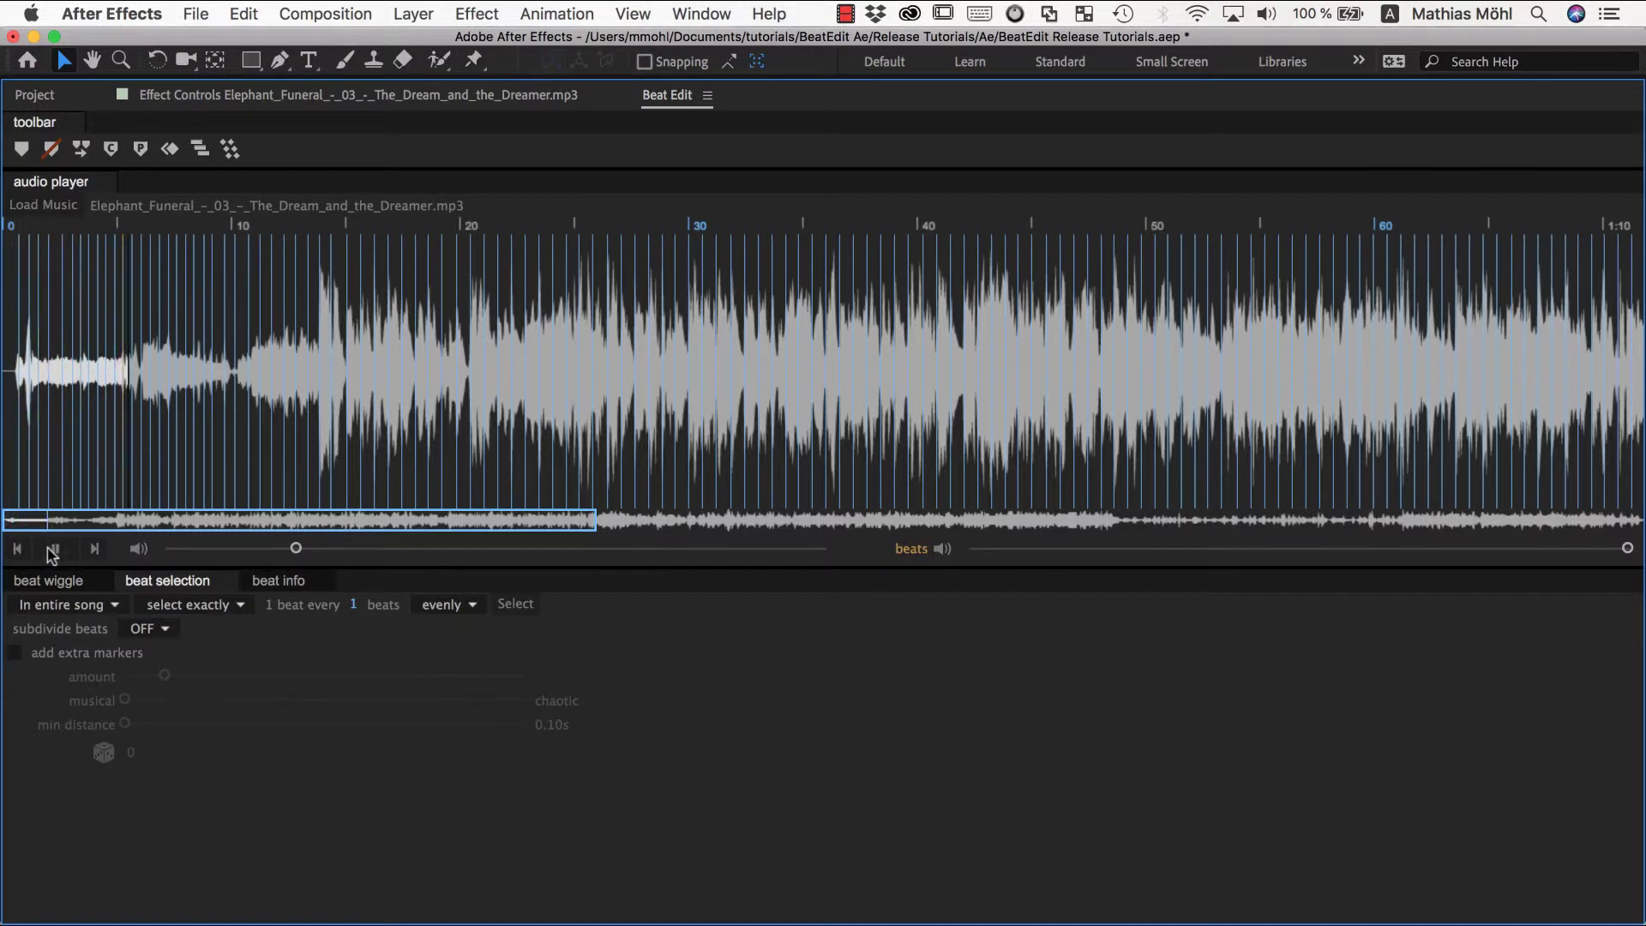
key("space")
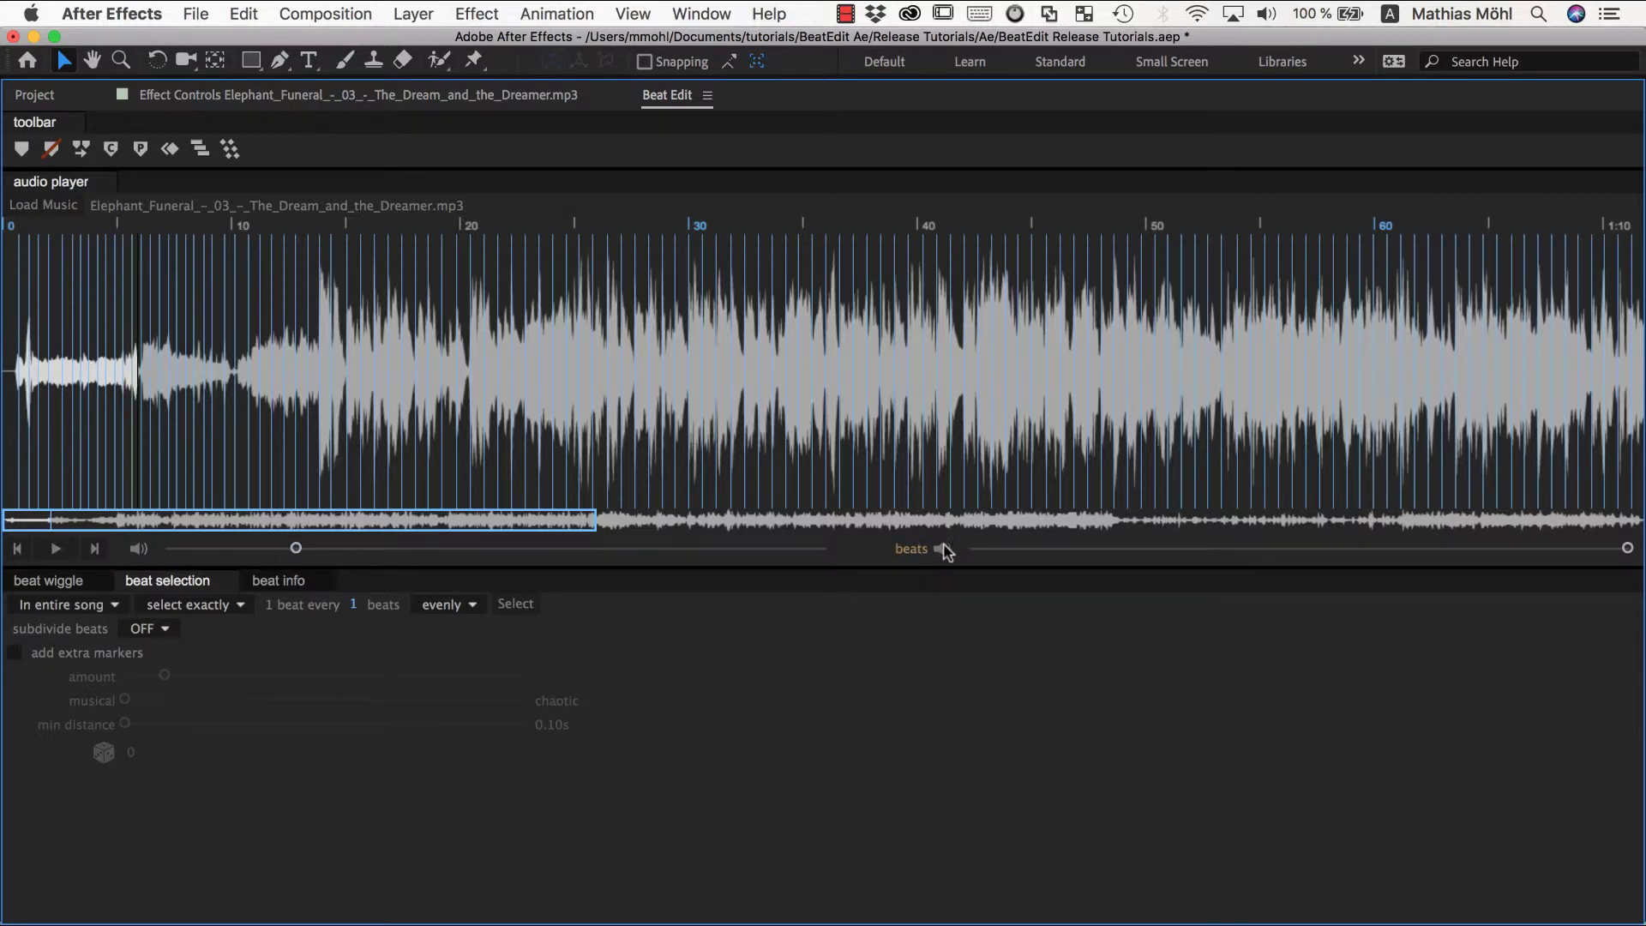
left_click(10, 336)
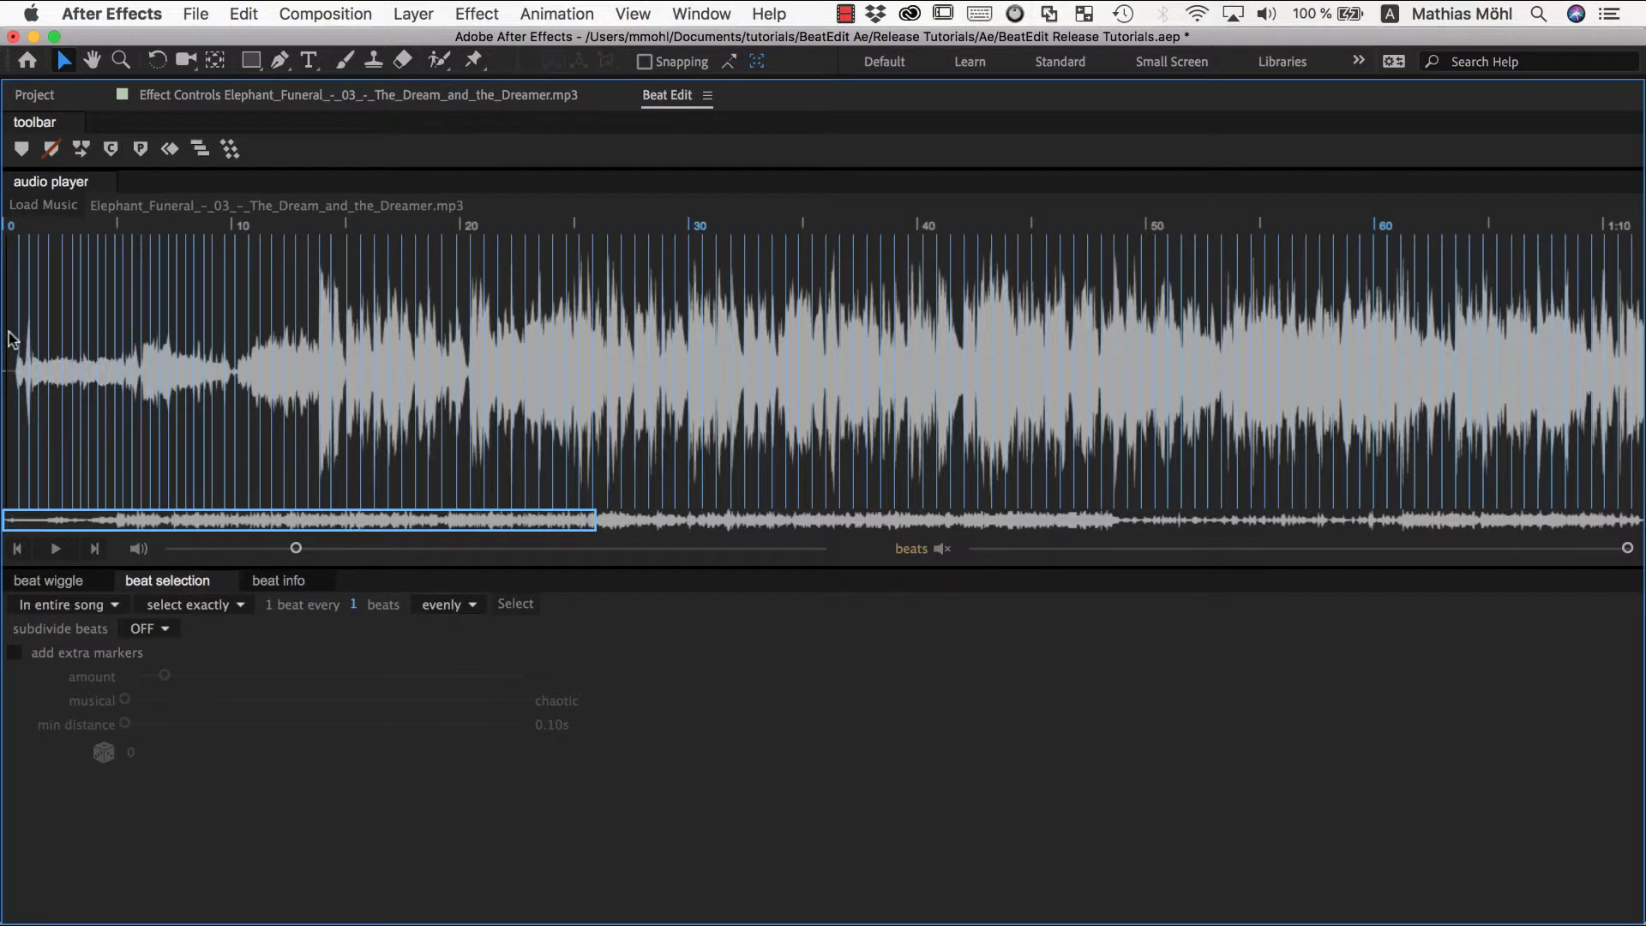
Replay from the start, then from about 12 seconds to hear where the intro ends.
left_click(54, 548)
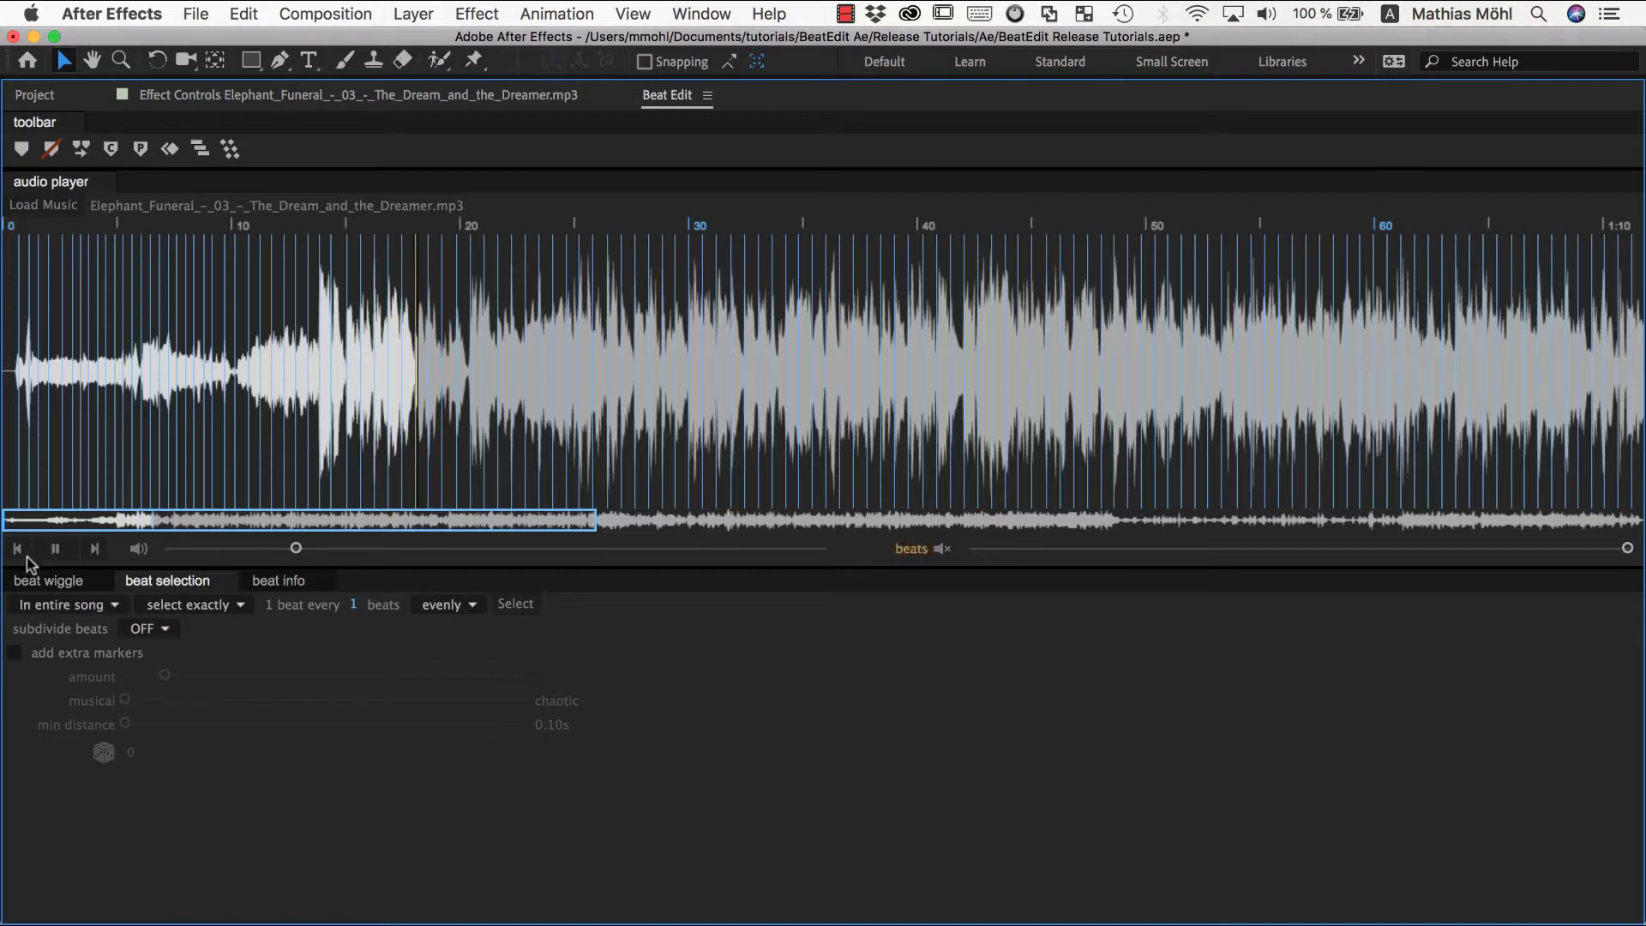
left_click(57, 550)
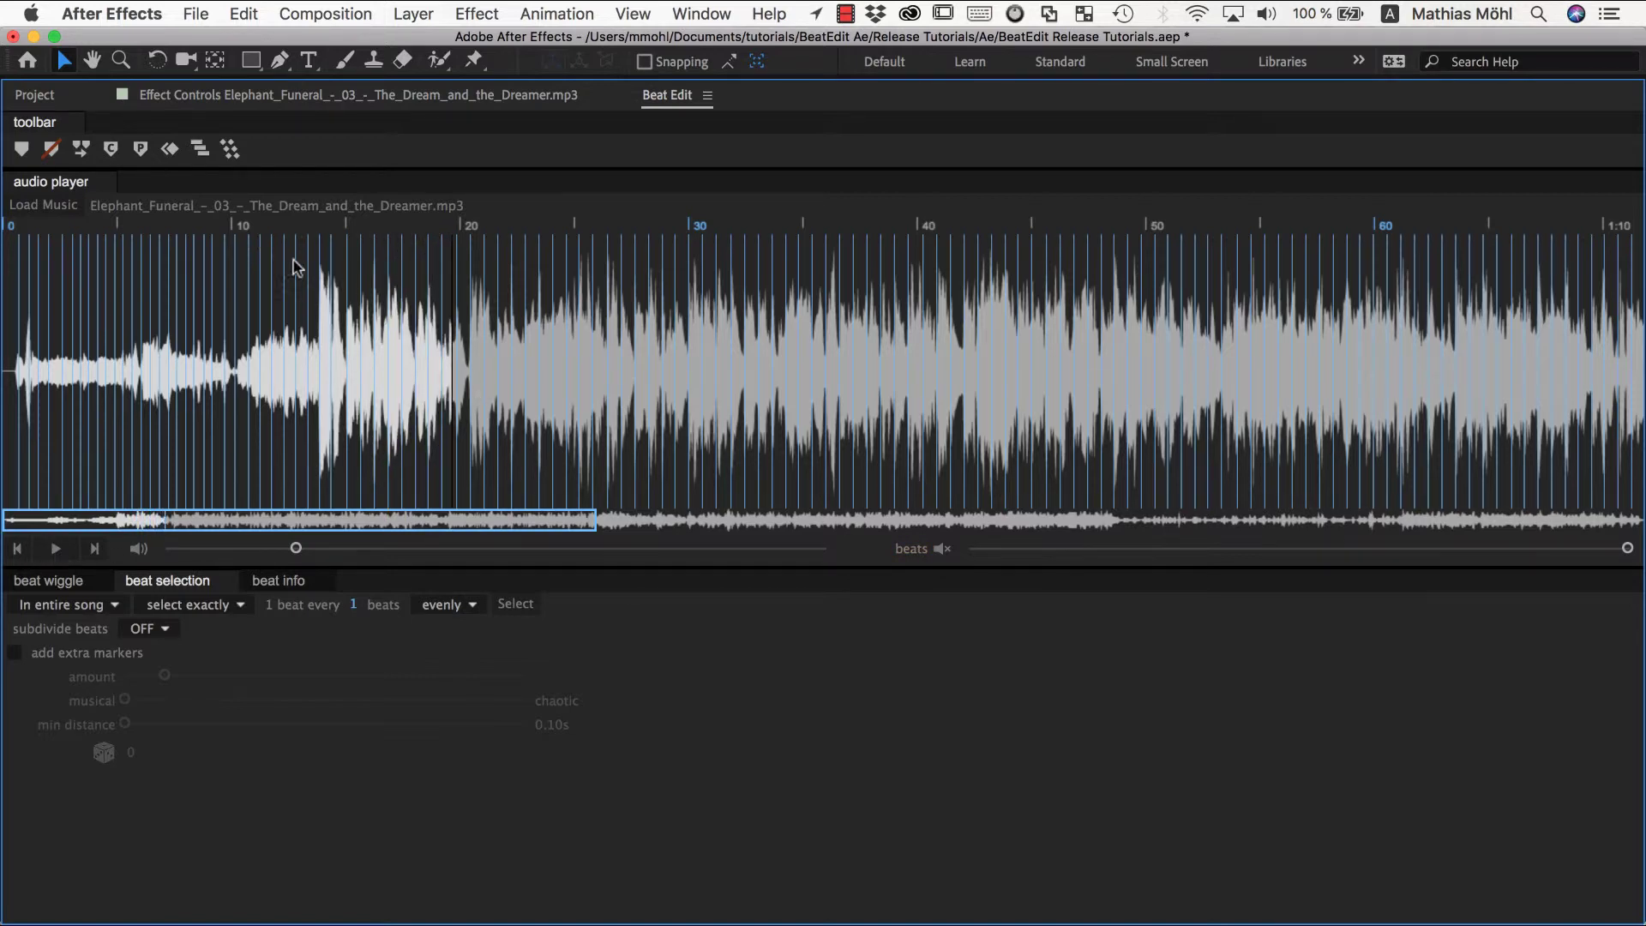
left_click(286, 339)
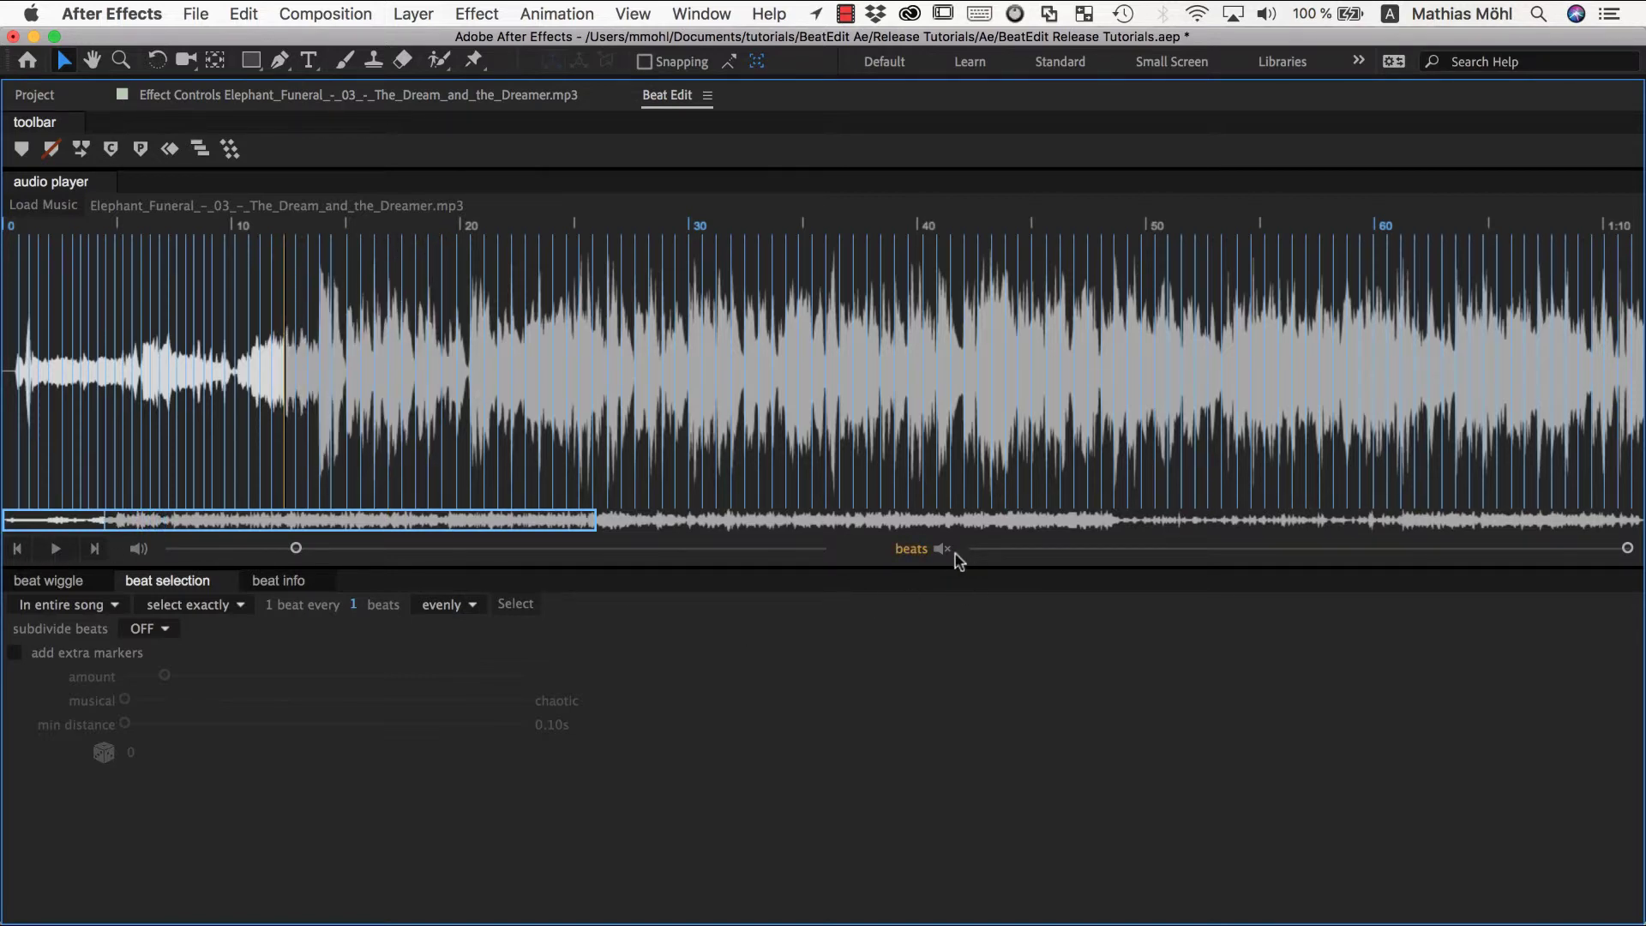
left_click(57, 548)
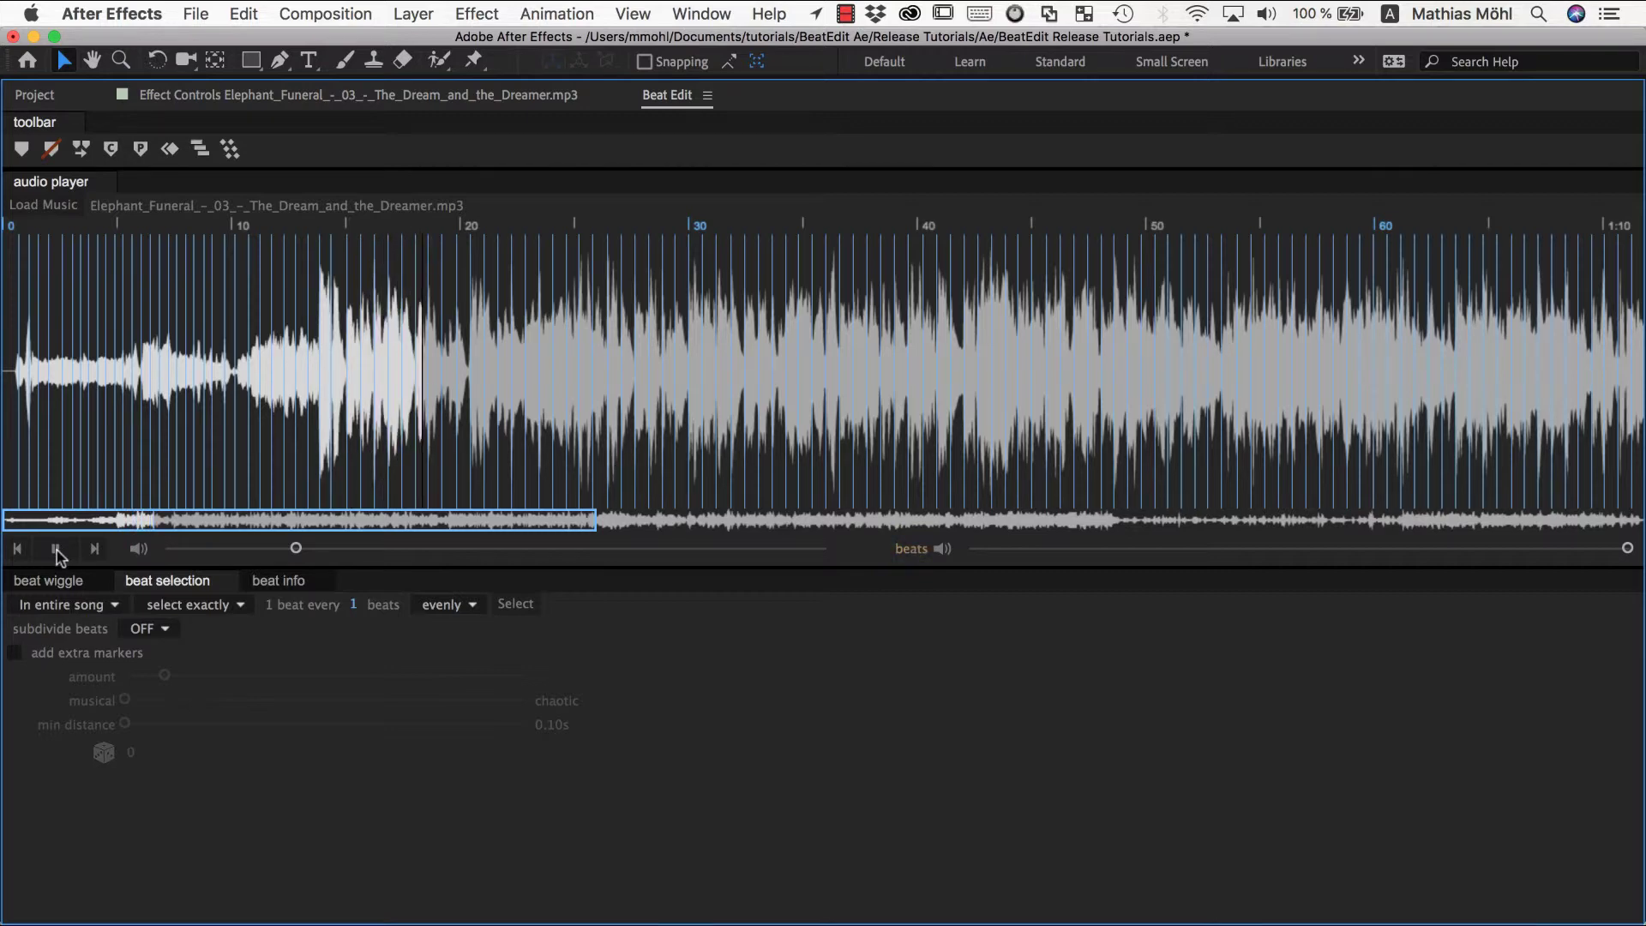
left_click(56, 550)
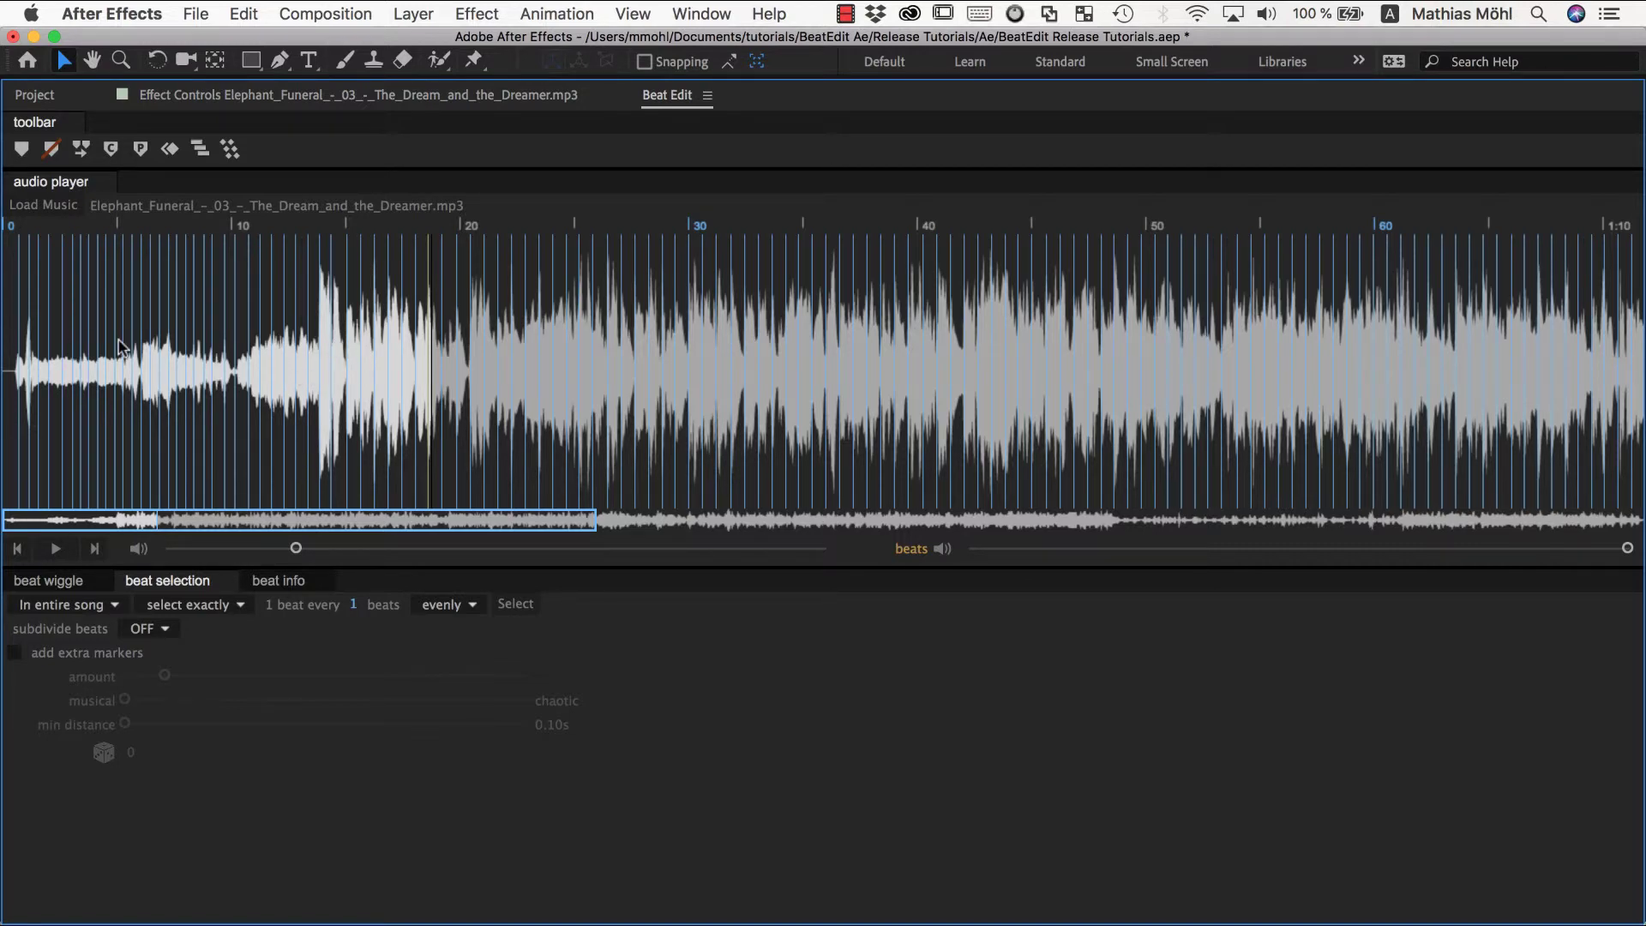
Highlight the first 15 seconds and remove those intro beats from the selection.
left_click_drag(345, 343, 15, 312)
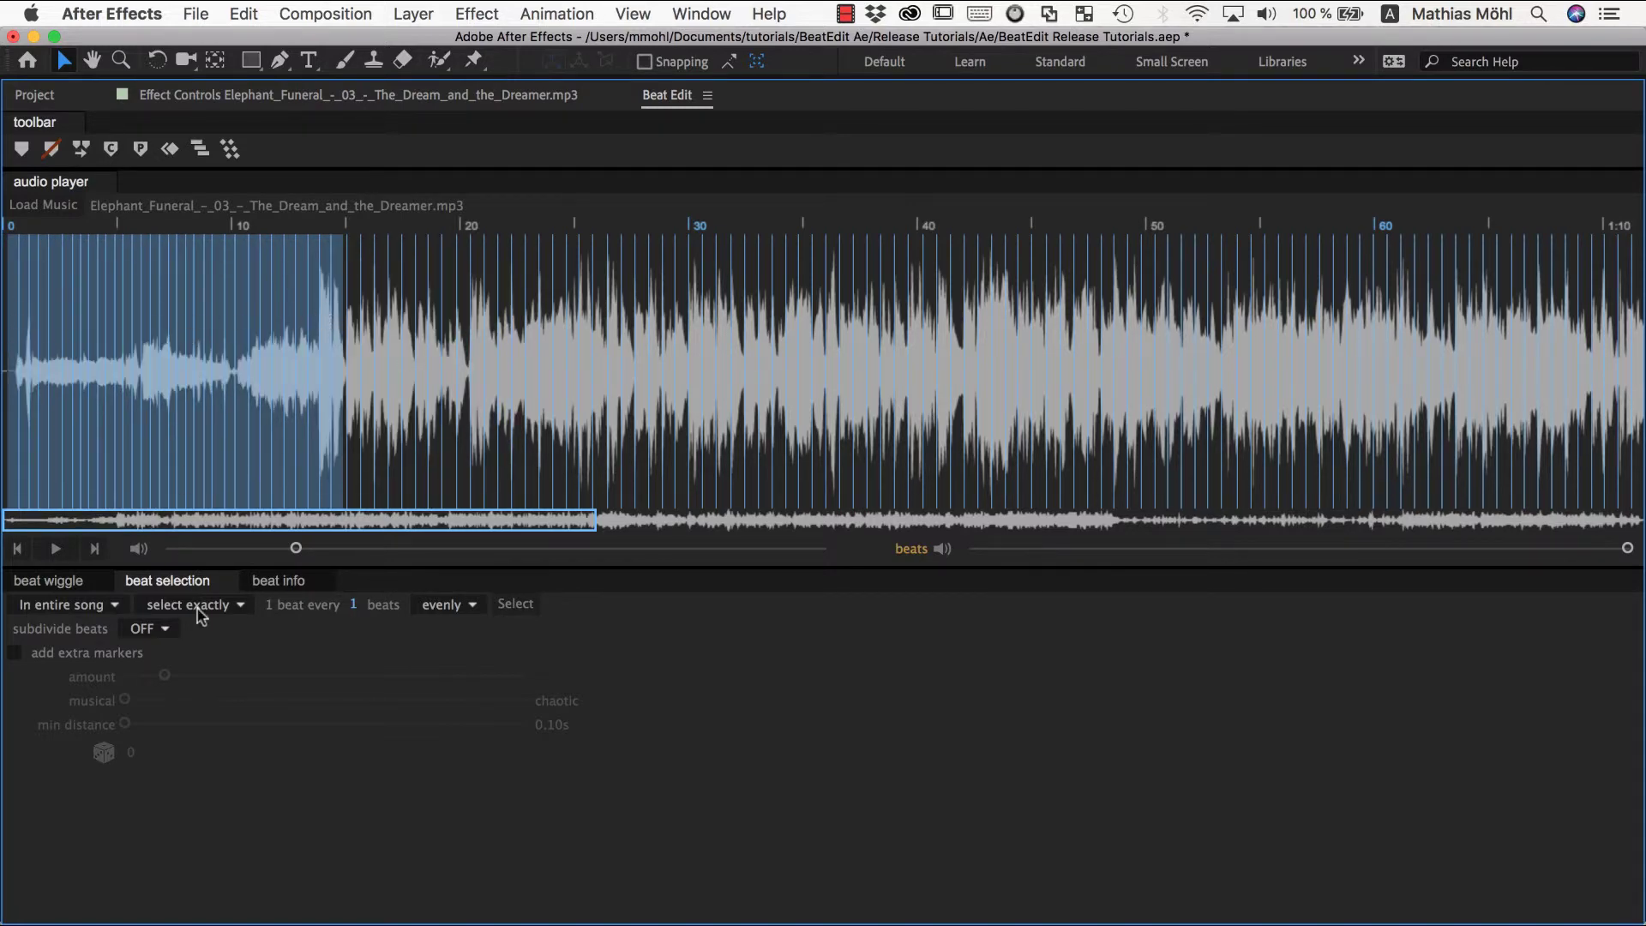
left_click(99, 605)
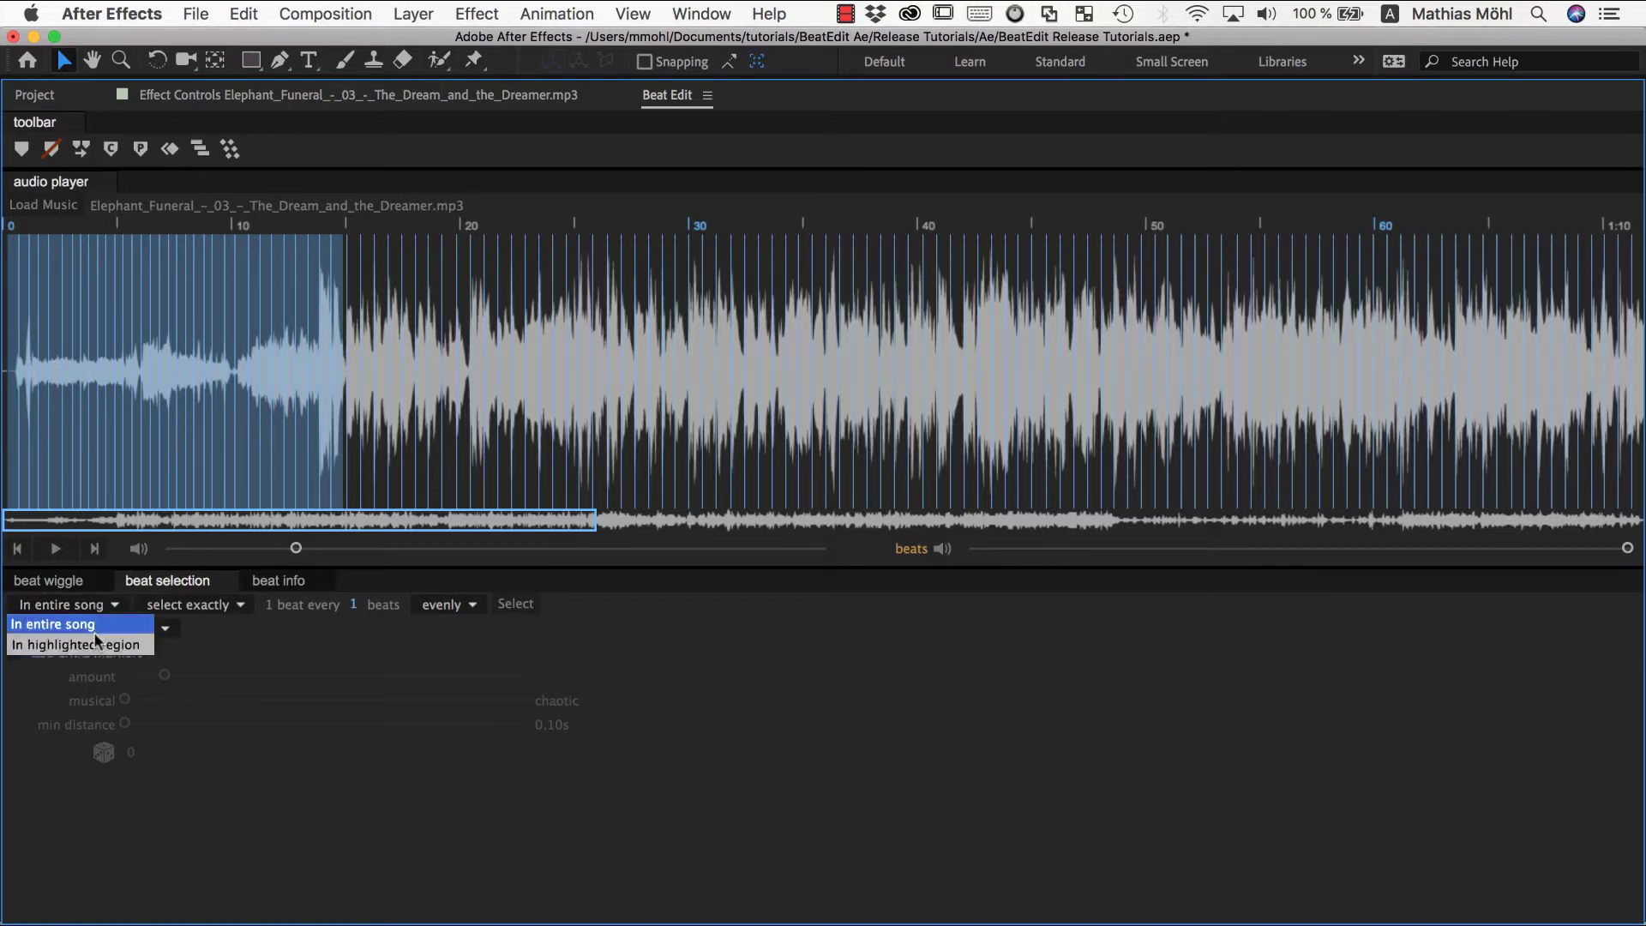
left_click(116, 642)
left_click(219, 605)
left_click(221, 666)
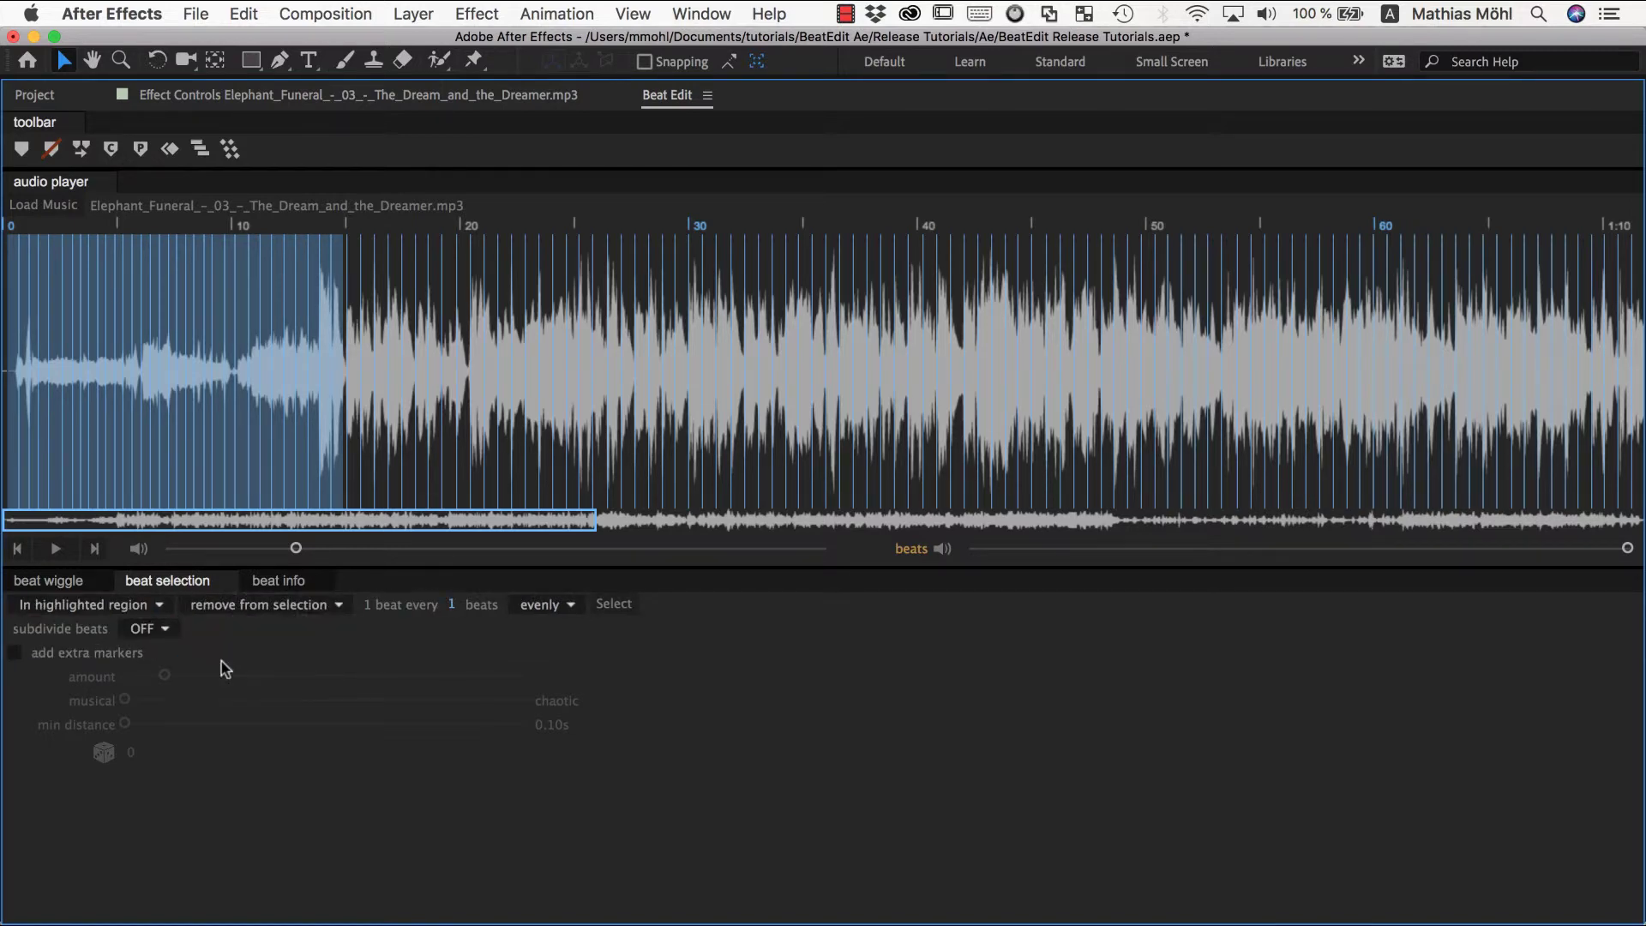
left_click(614, 604)
Play the song from just past the intro, then stop.
left_click(142, 352)
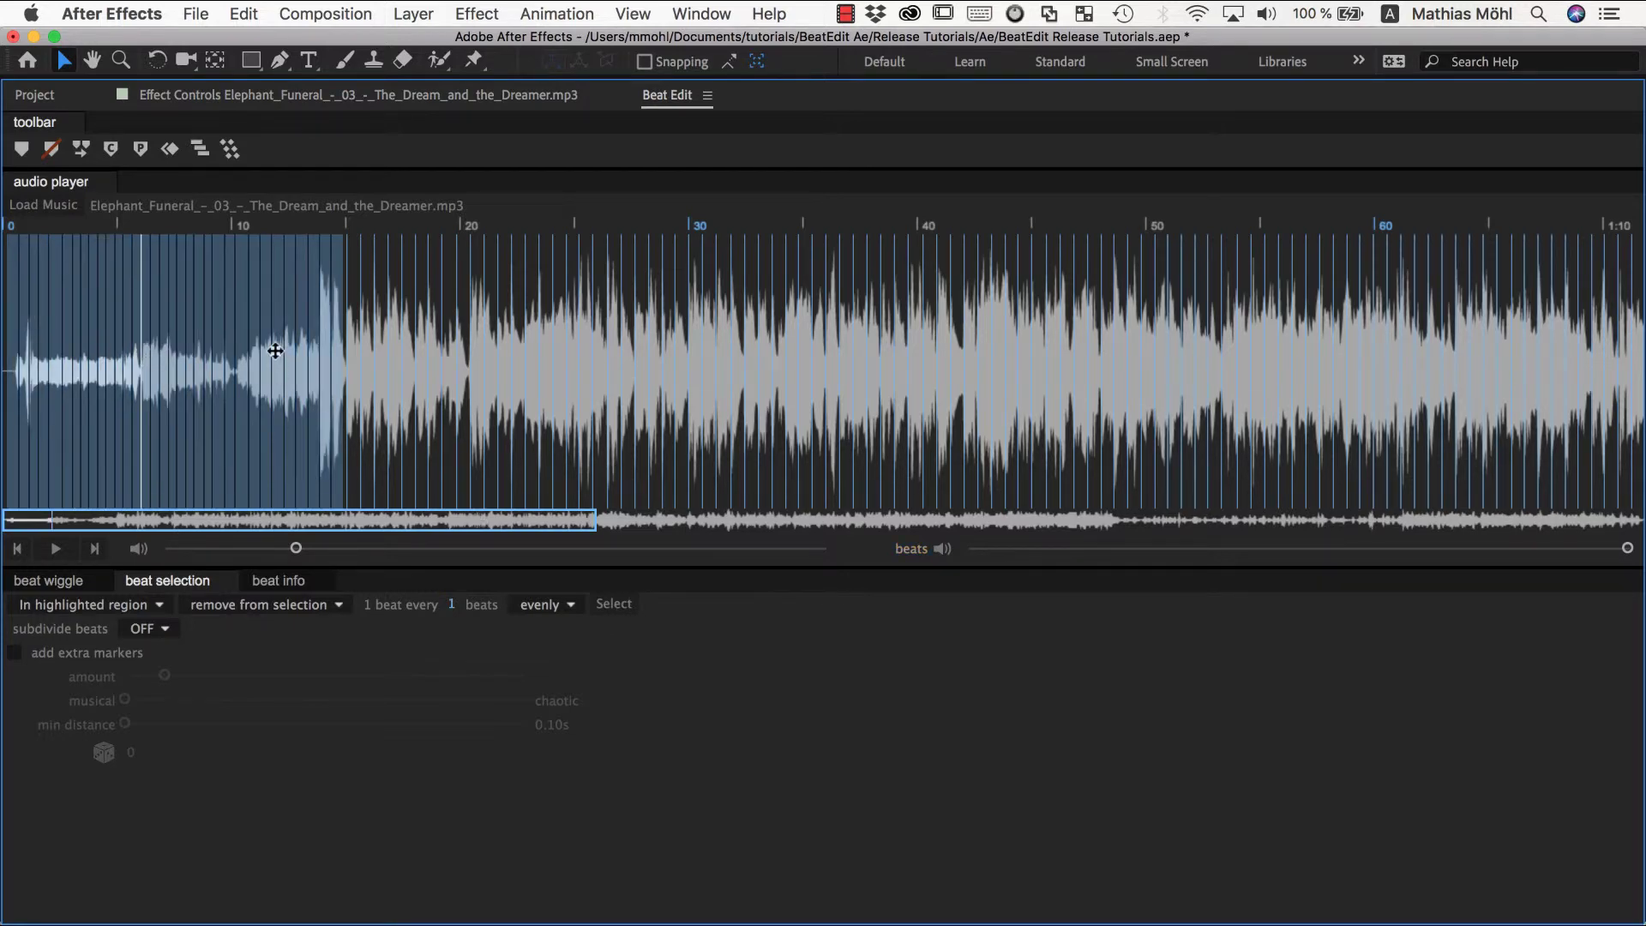
left_click(233, 342)
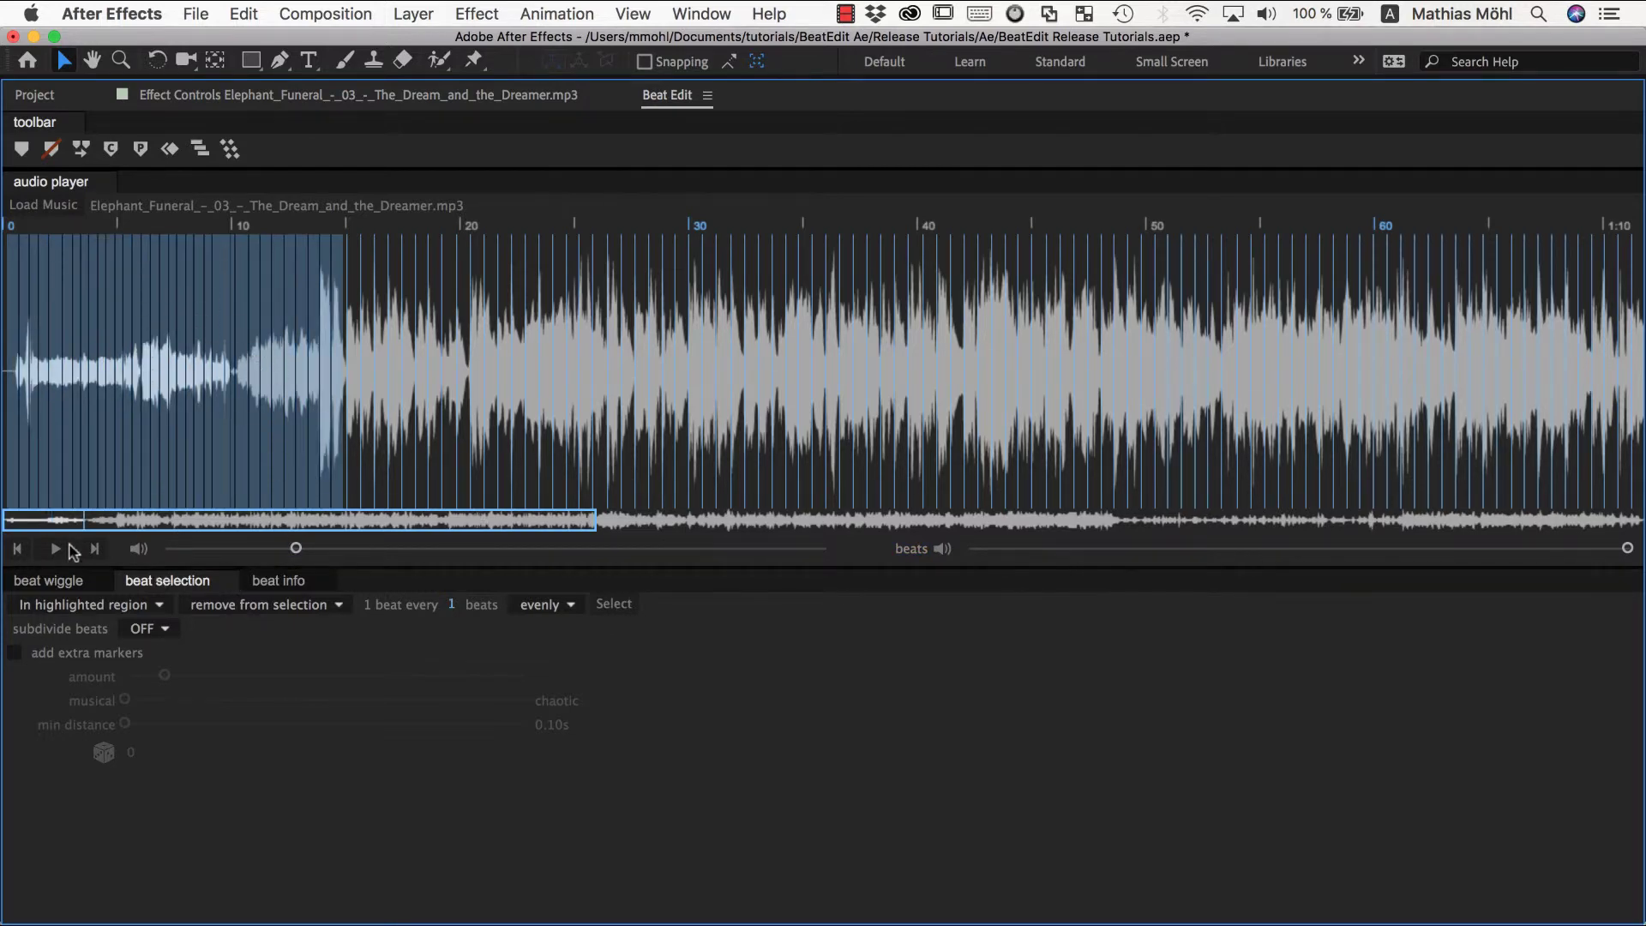
left_click(69, 545)
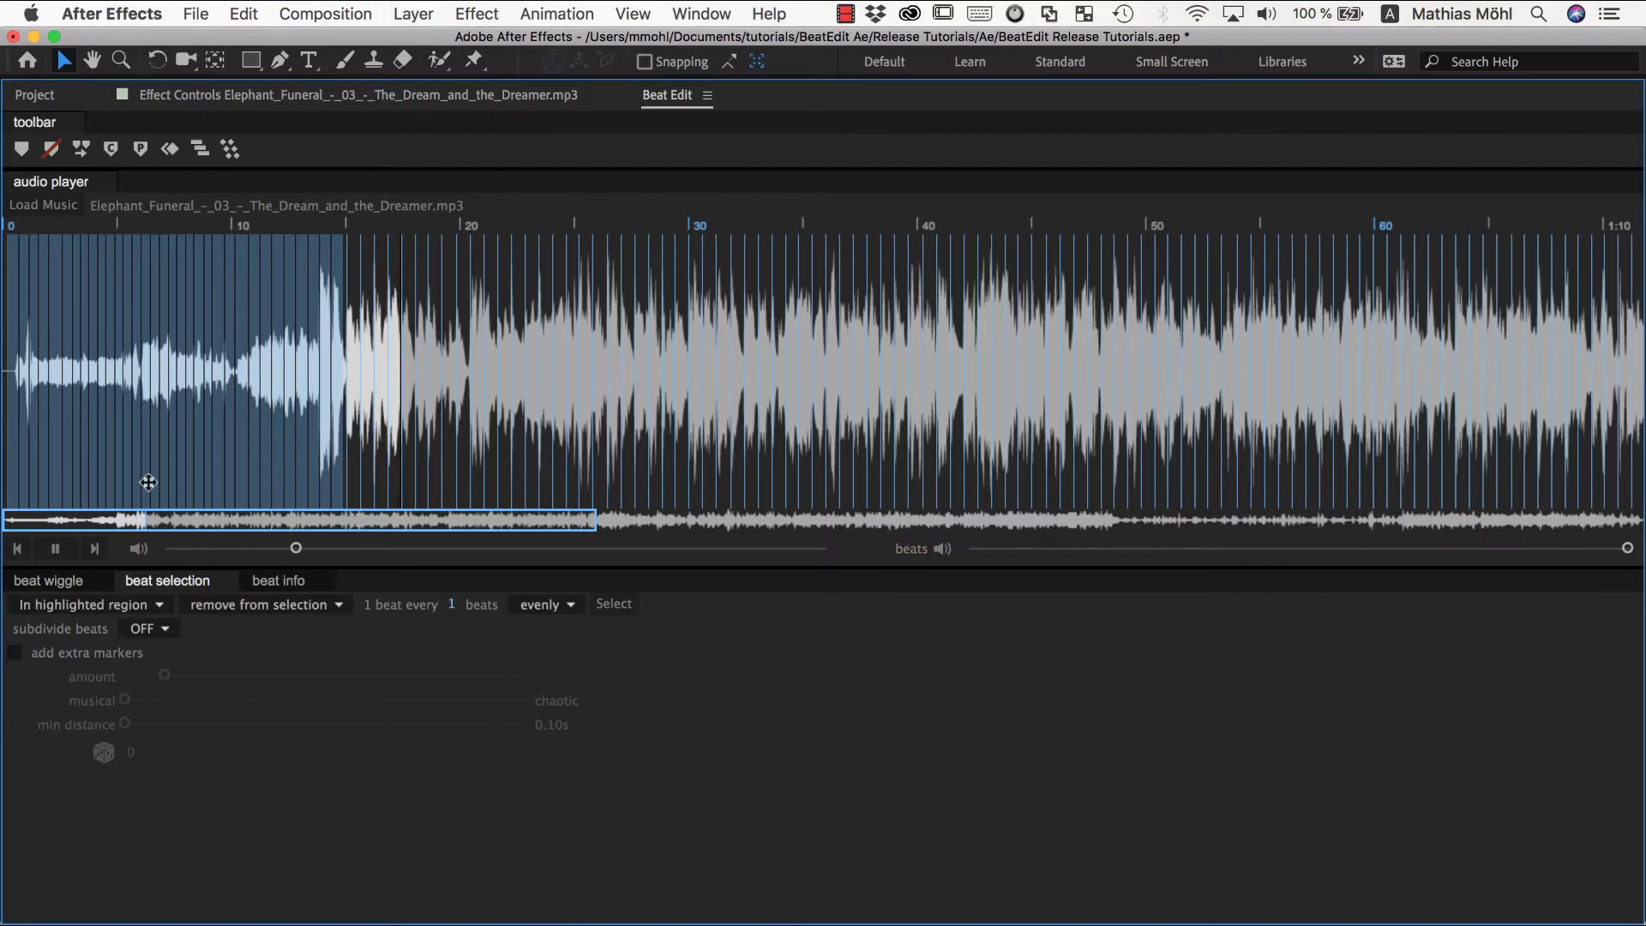
left_click(55, 548)
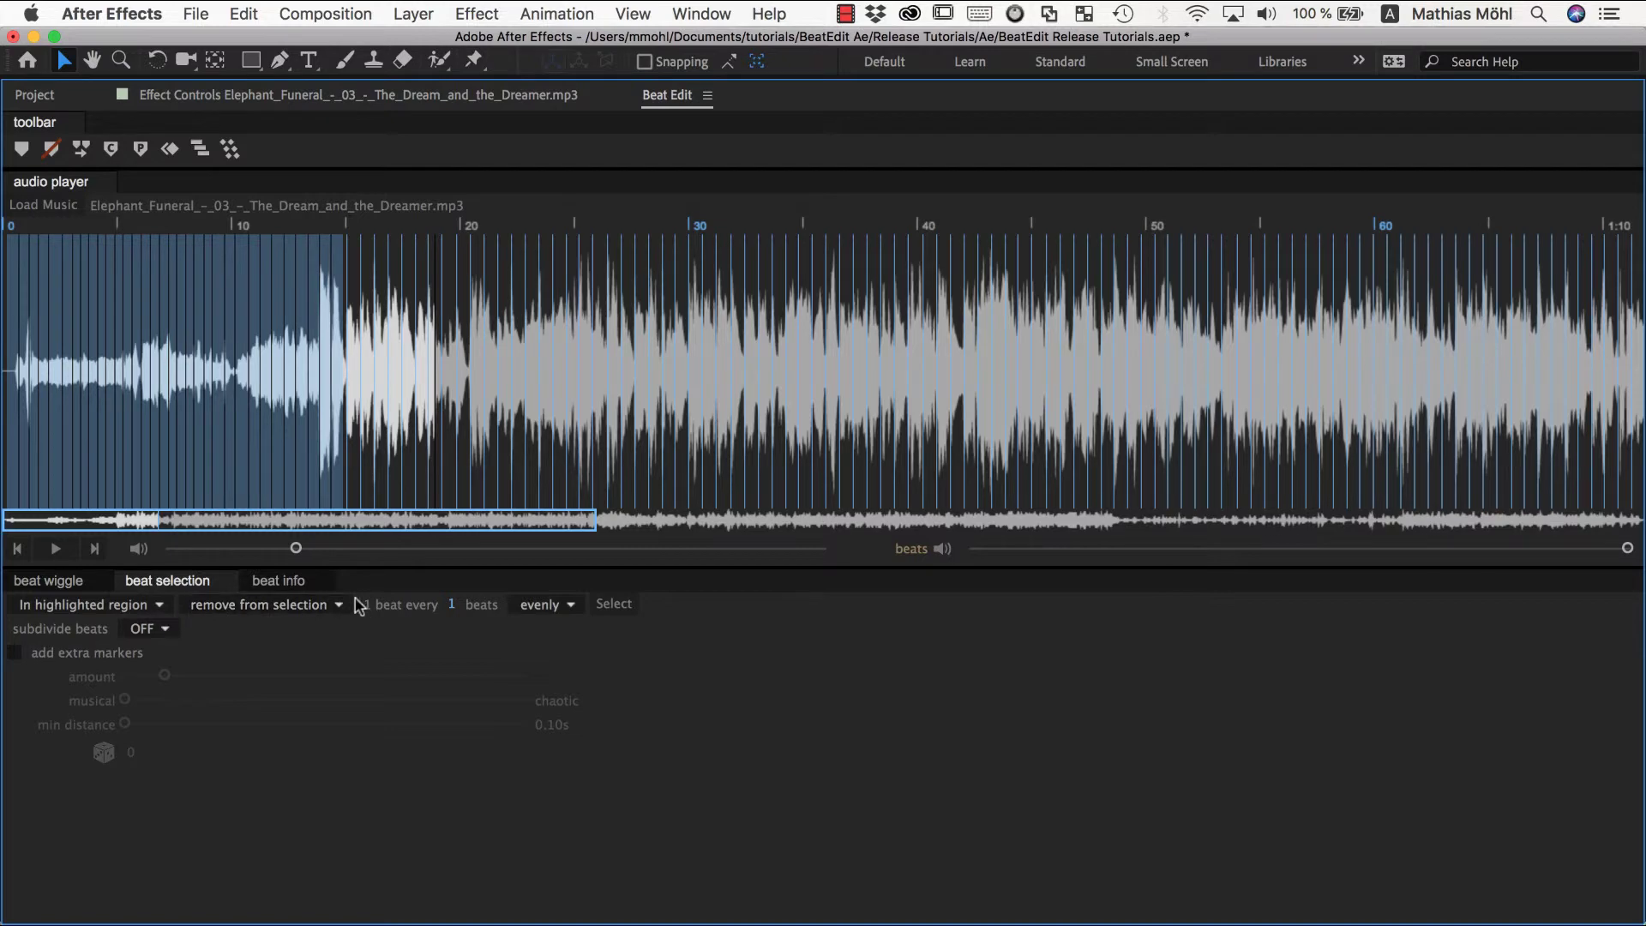
Try subdividing beats by 2 while the song plays, then turn subdivision off.
left_click(164, 631)
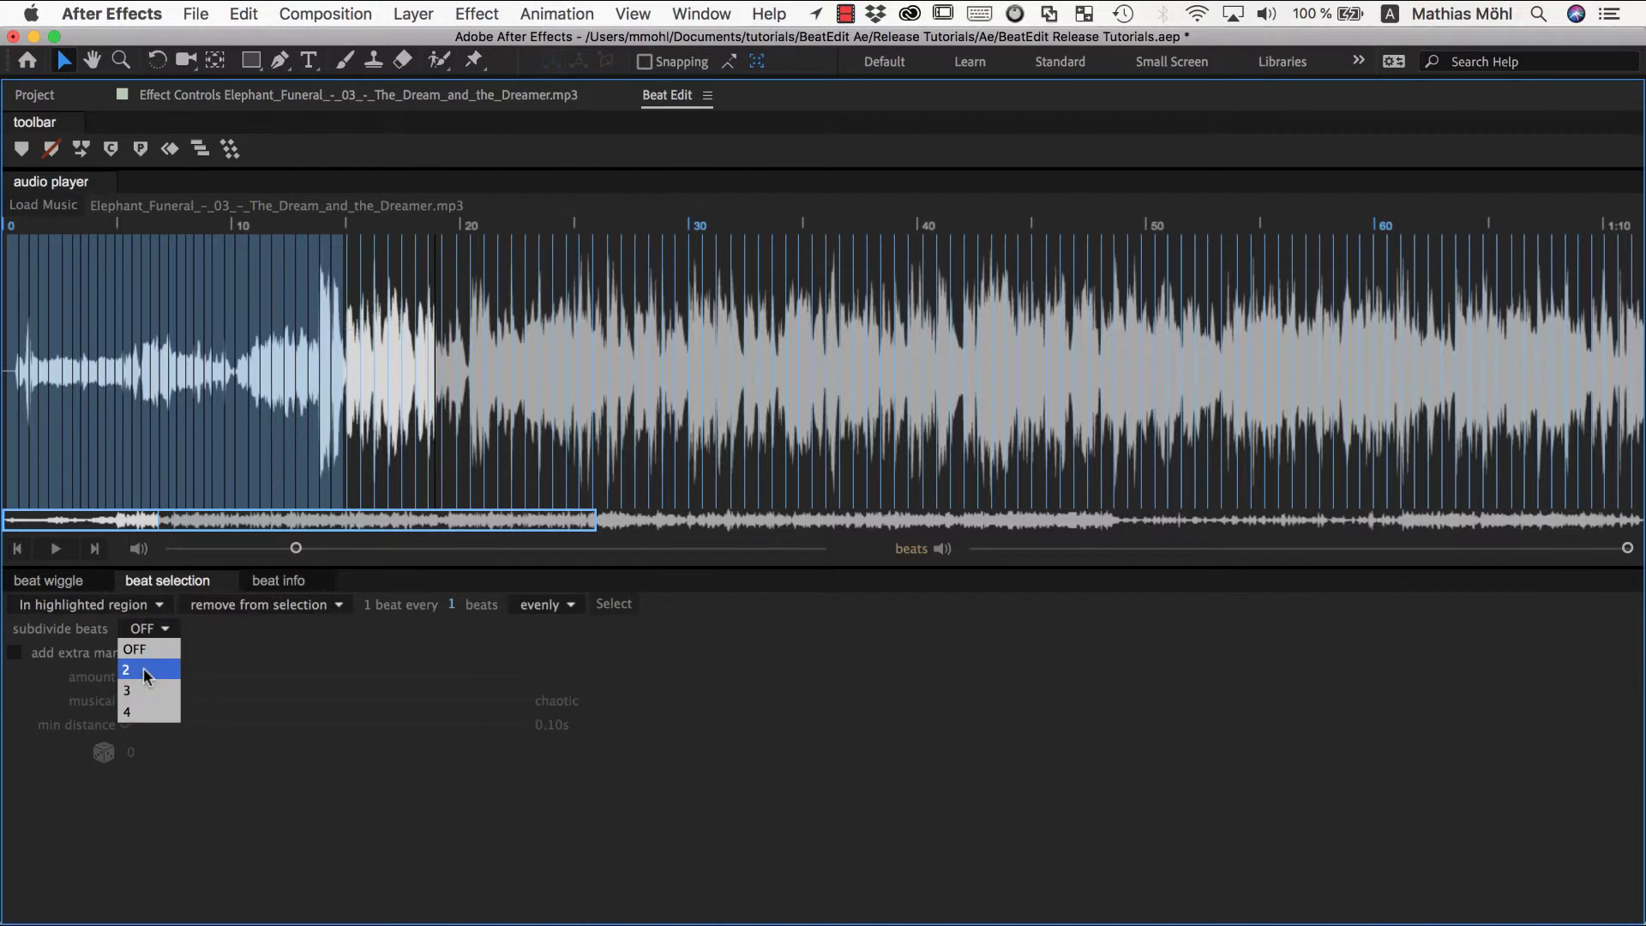
left_click(146, 671)
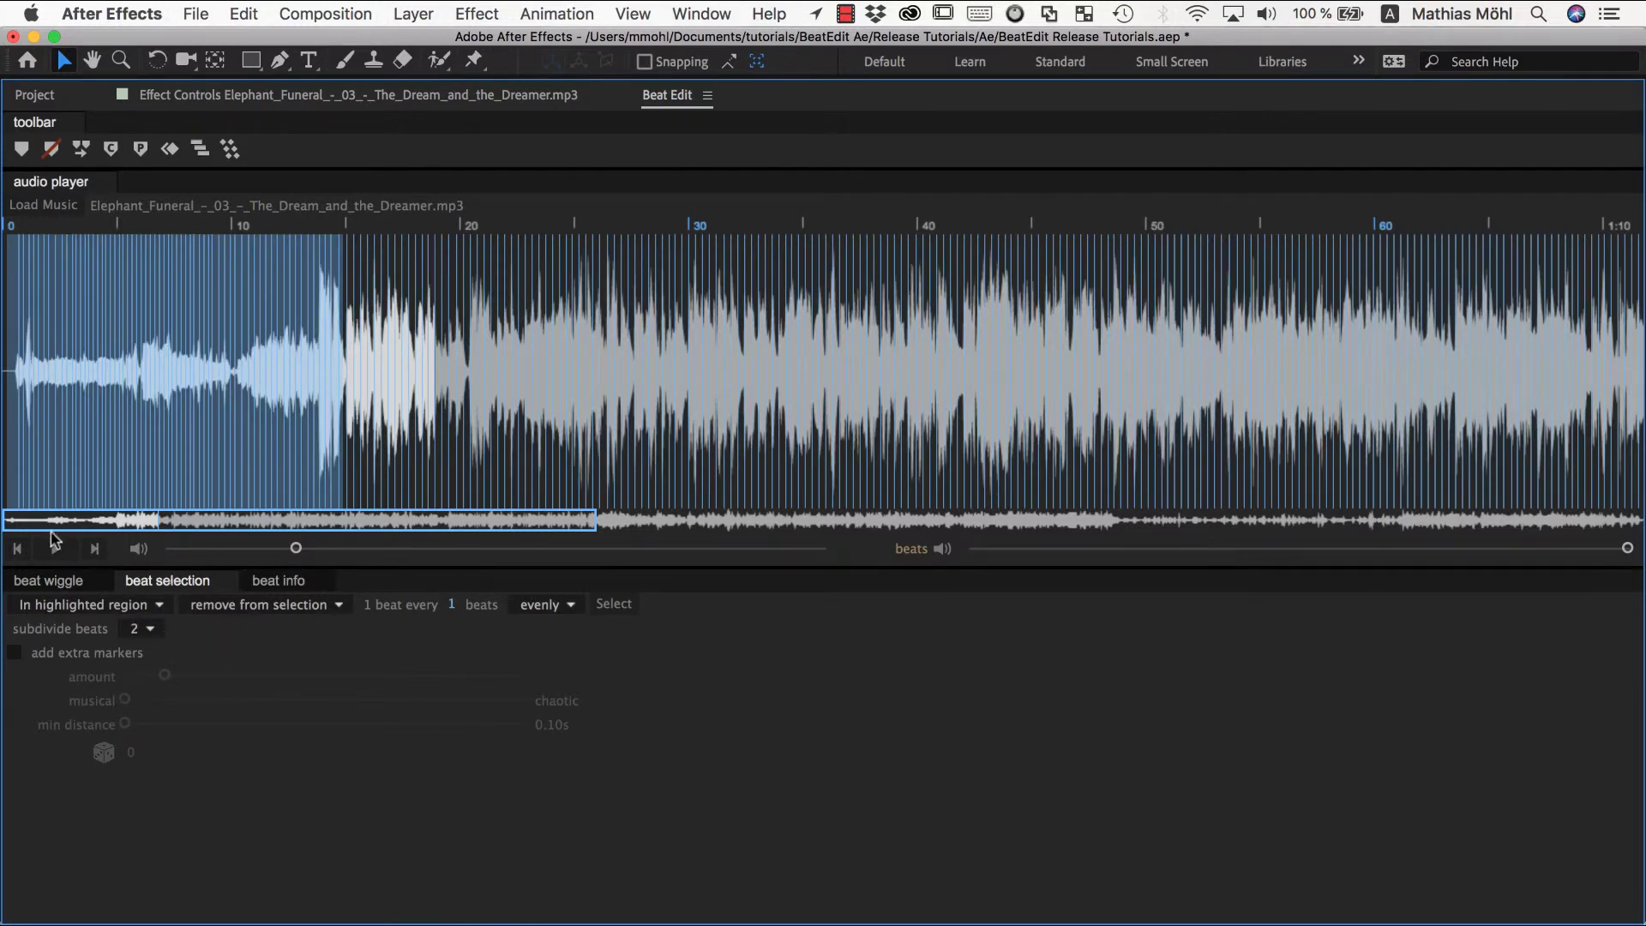
left_click(54, 547)
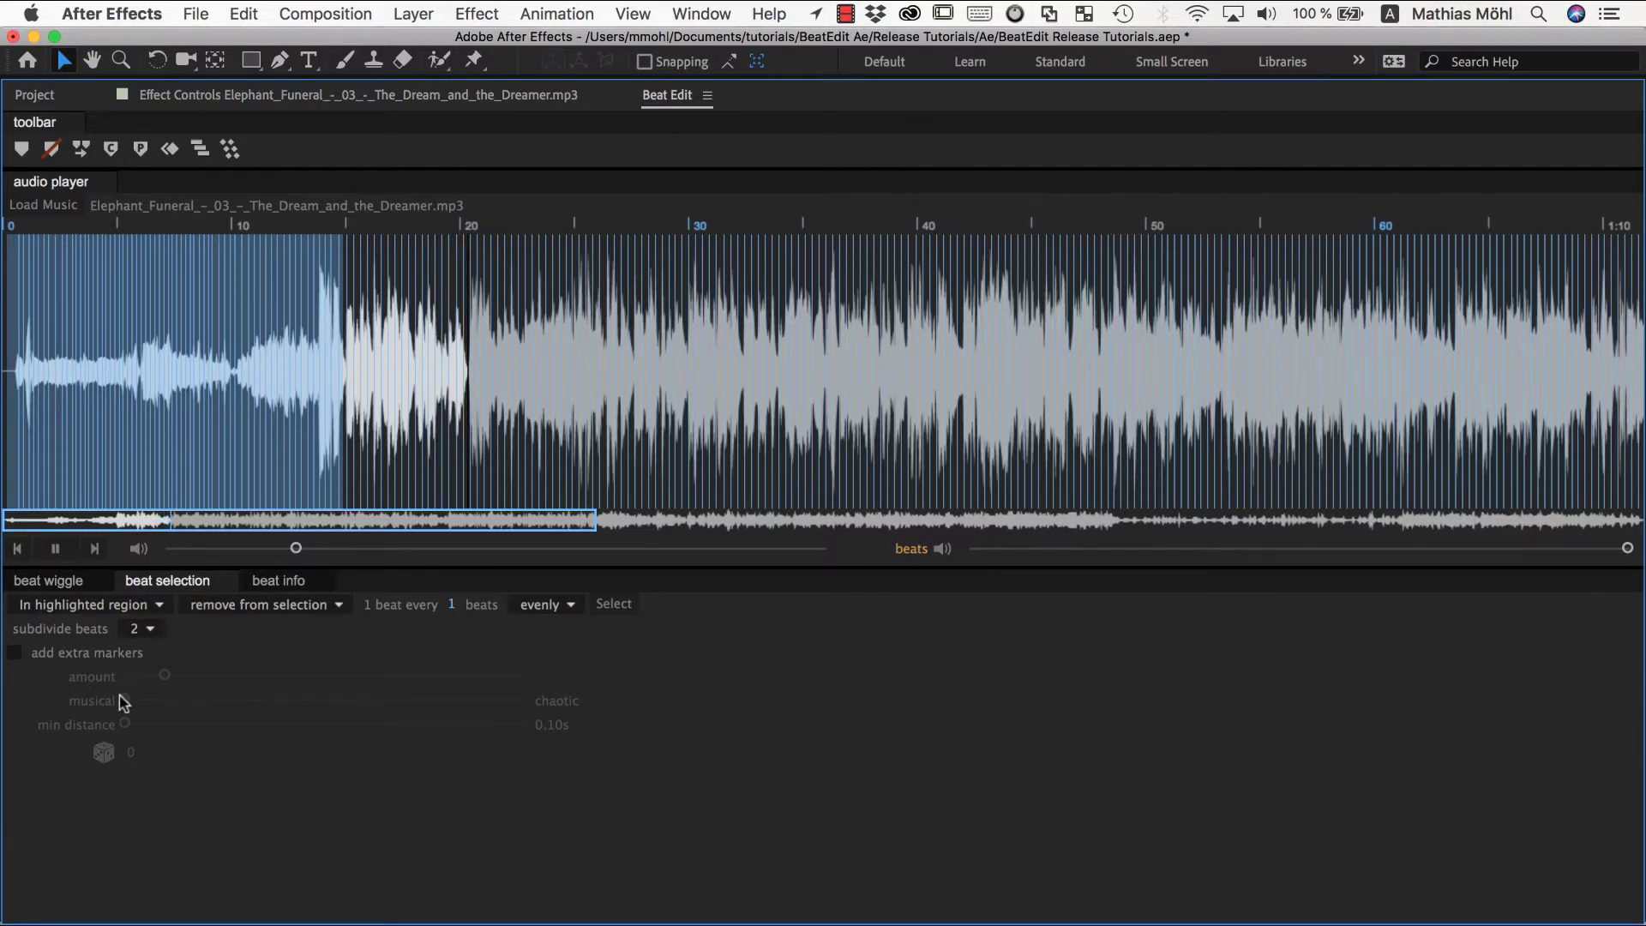
left_click(146, 632)
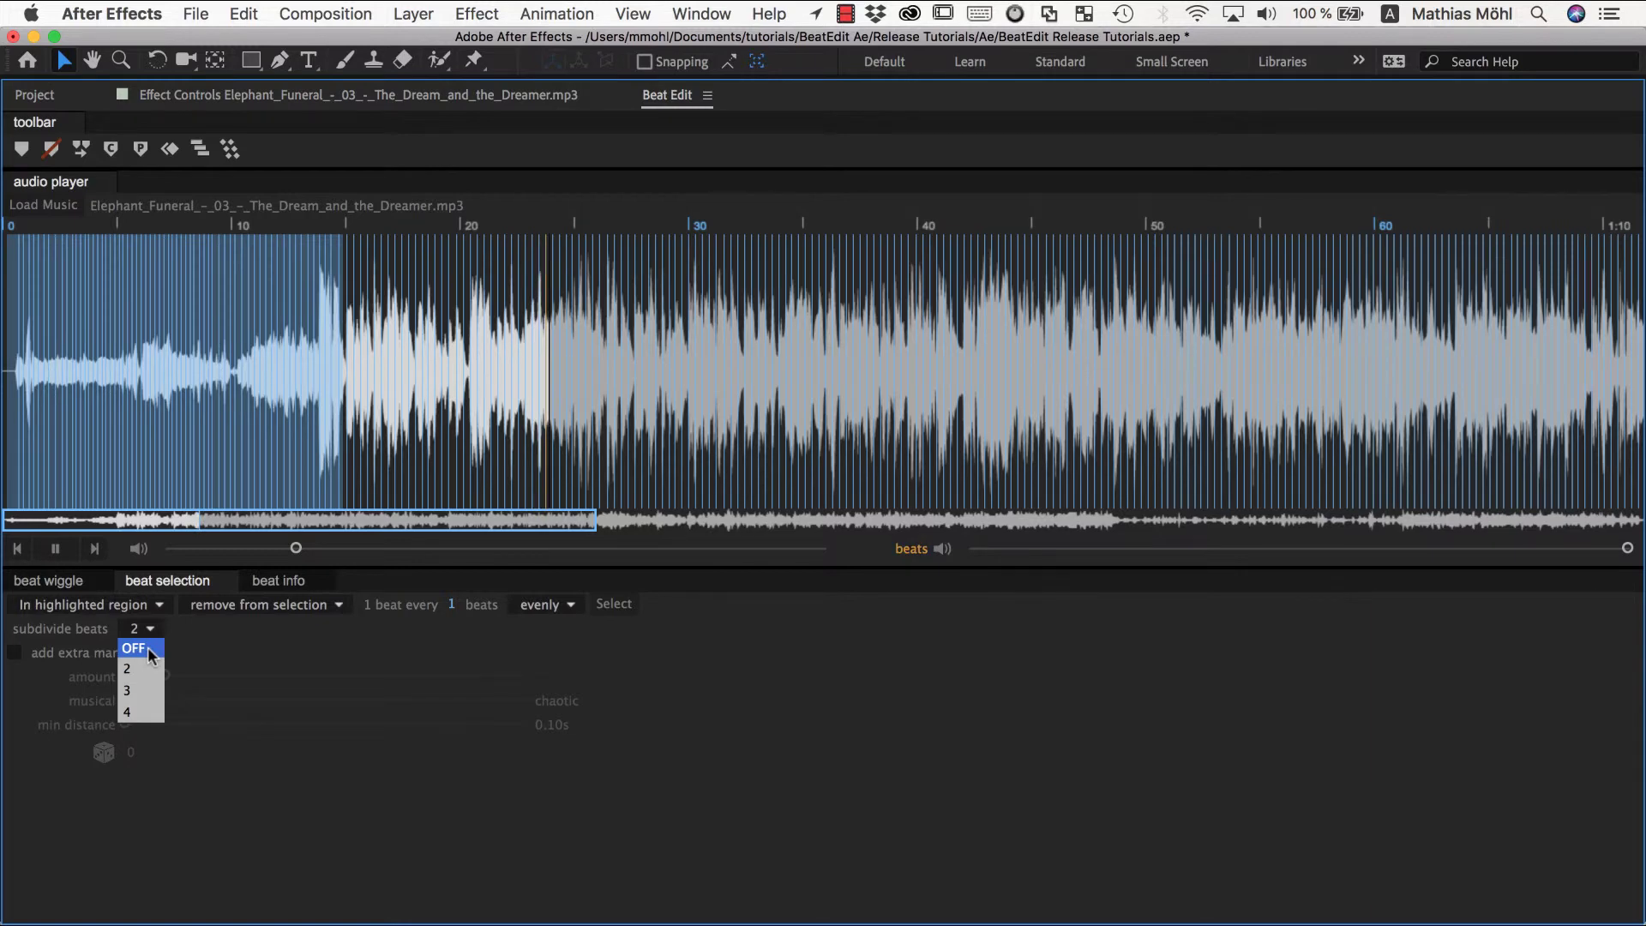
left_click(151, 654)
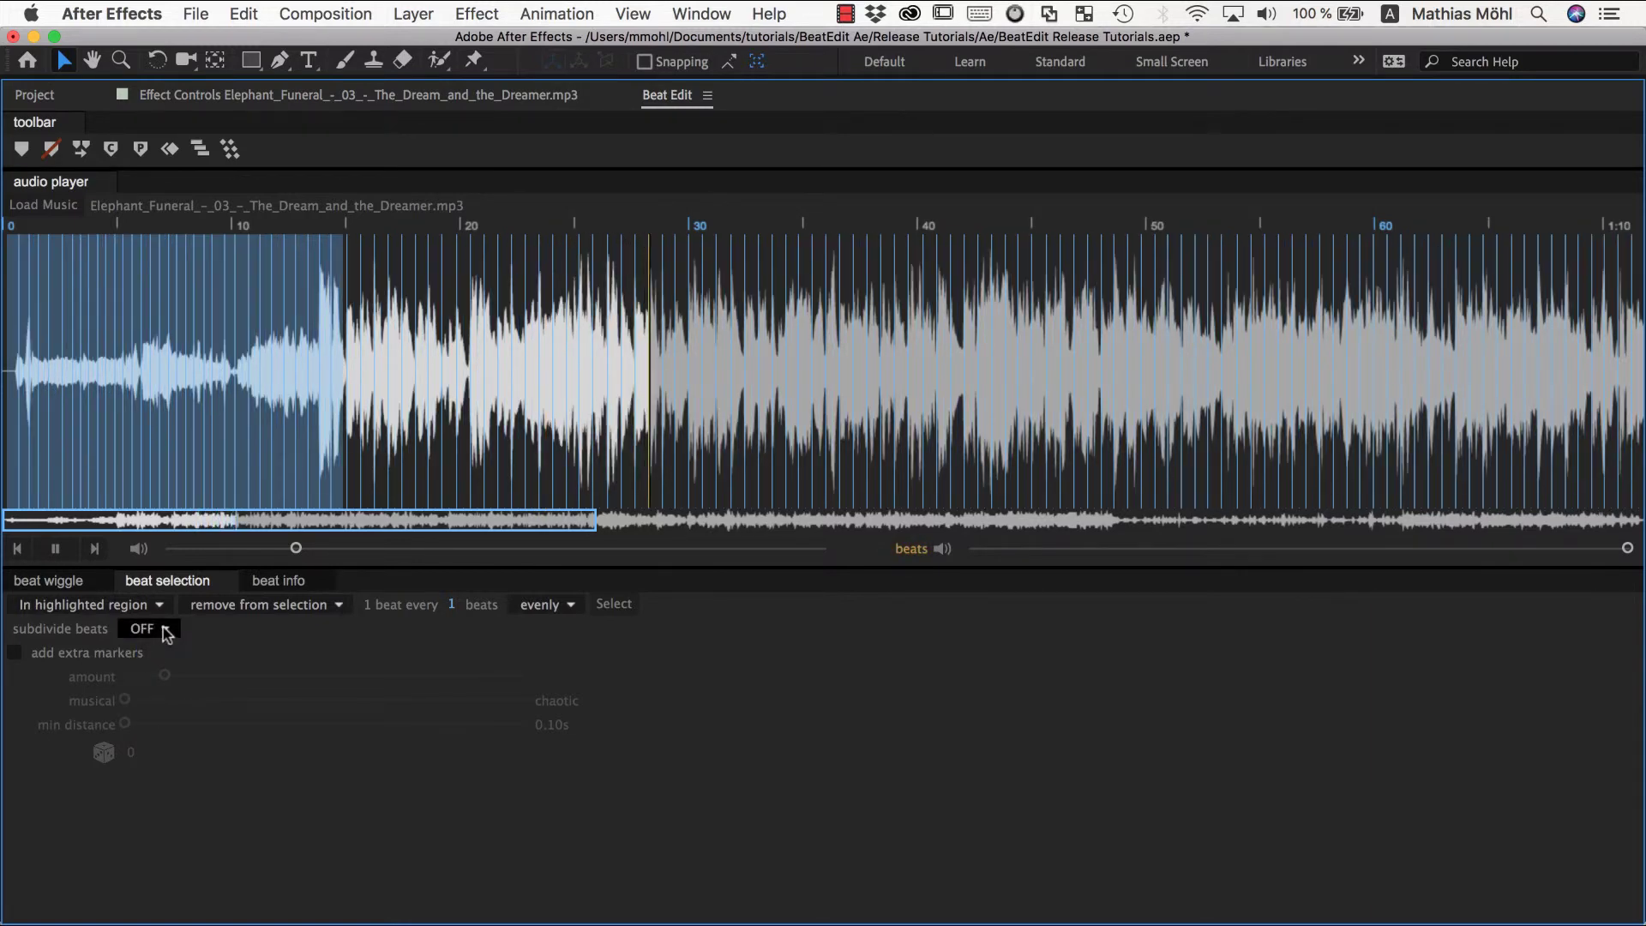
Subdivide beats by 2 and then 4, stop playback, and show the beat wiggle settings.
left_click(165, 632)
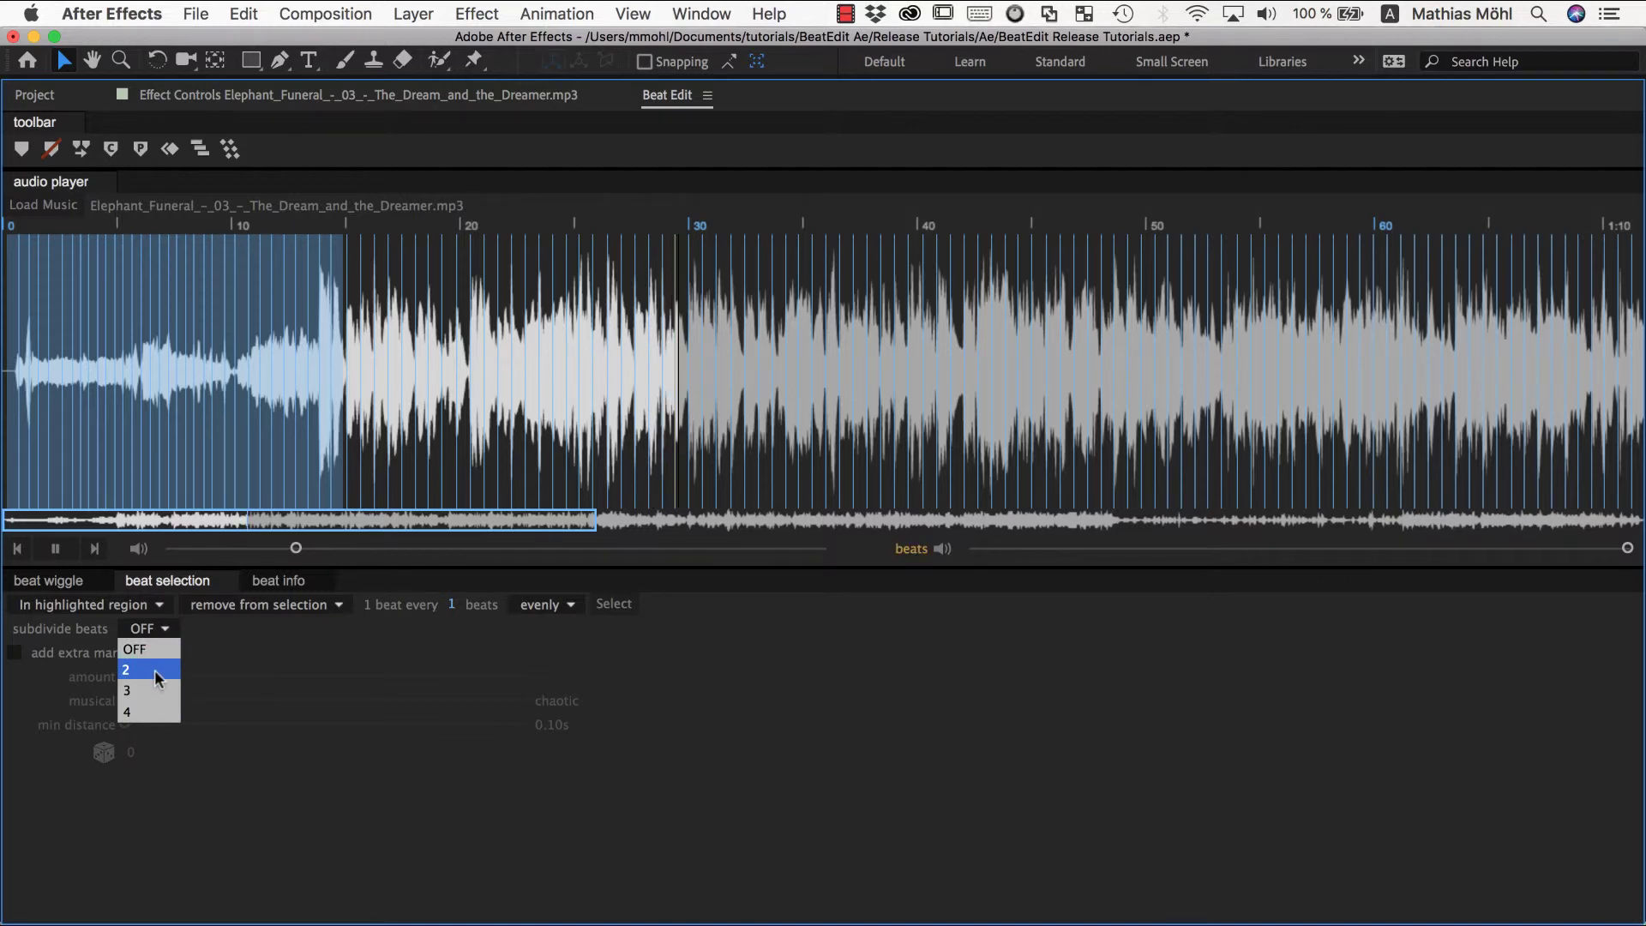
left_click(155, 670)
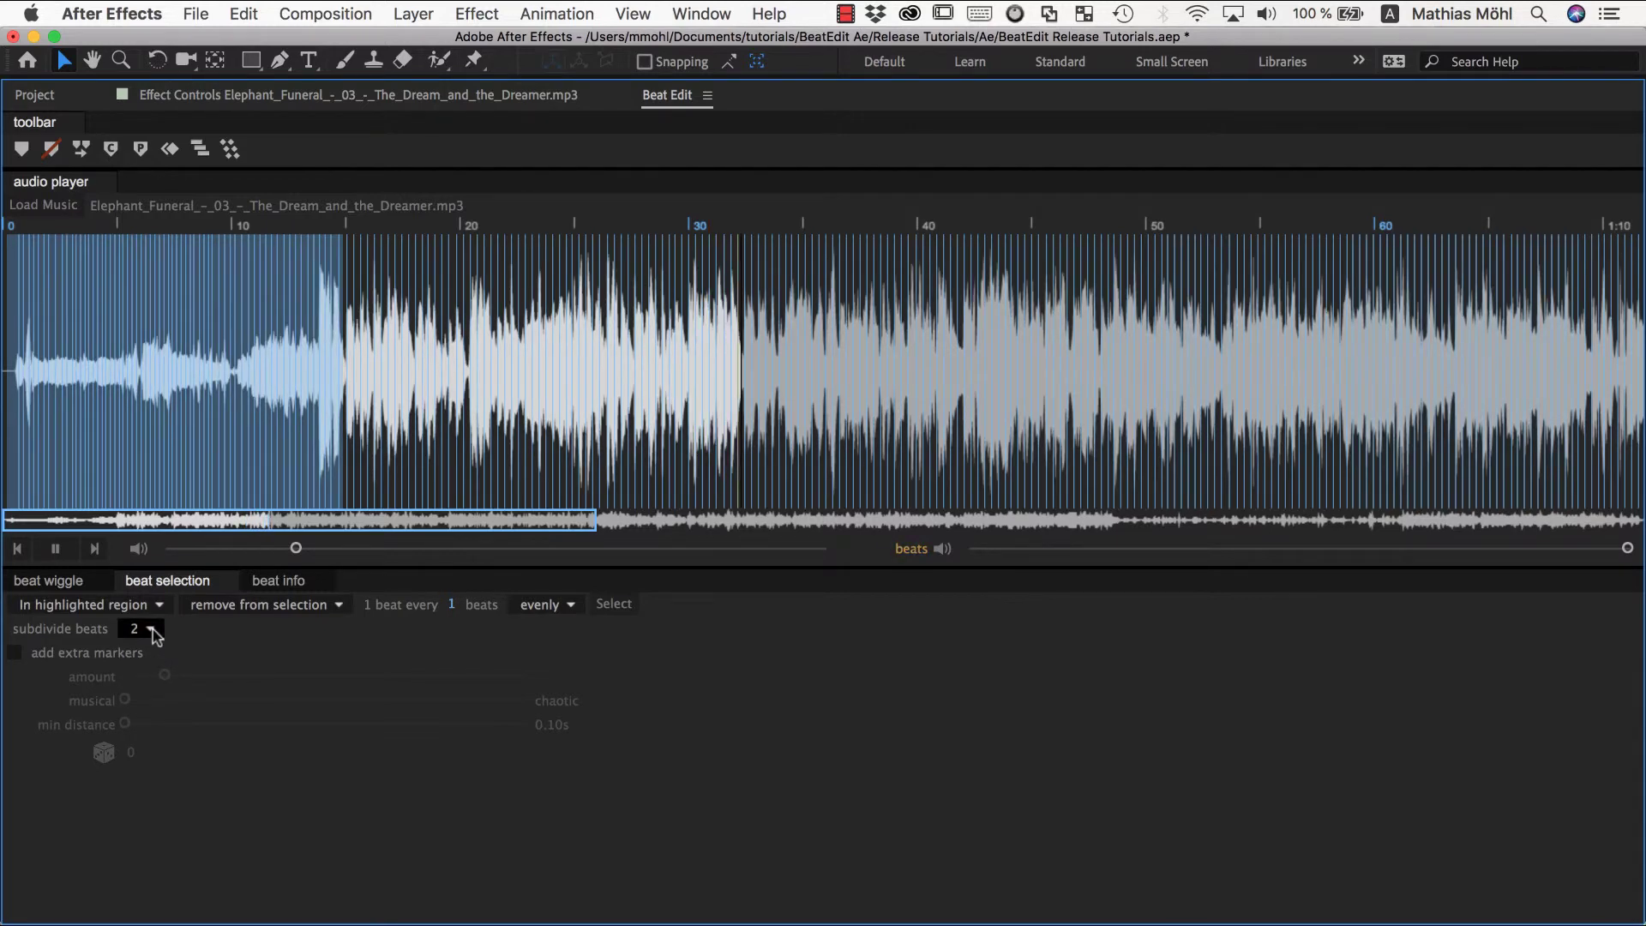
left_click(153, 632)
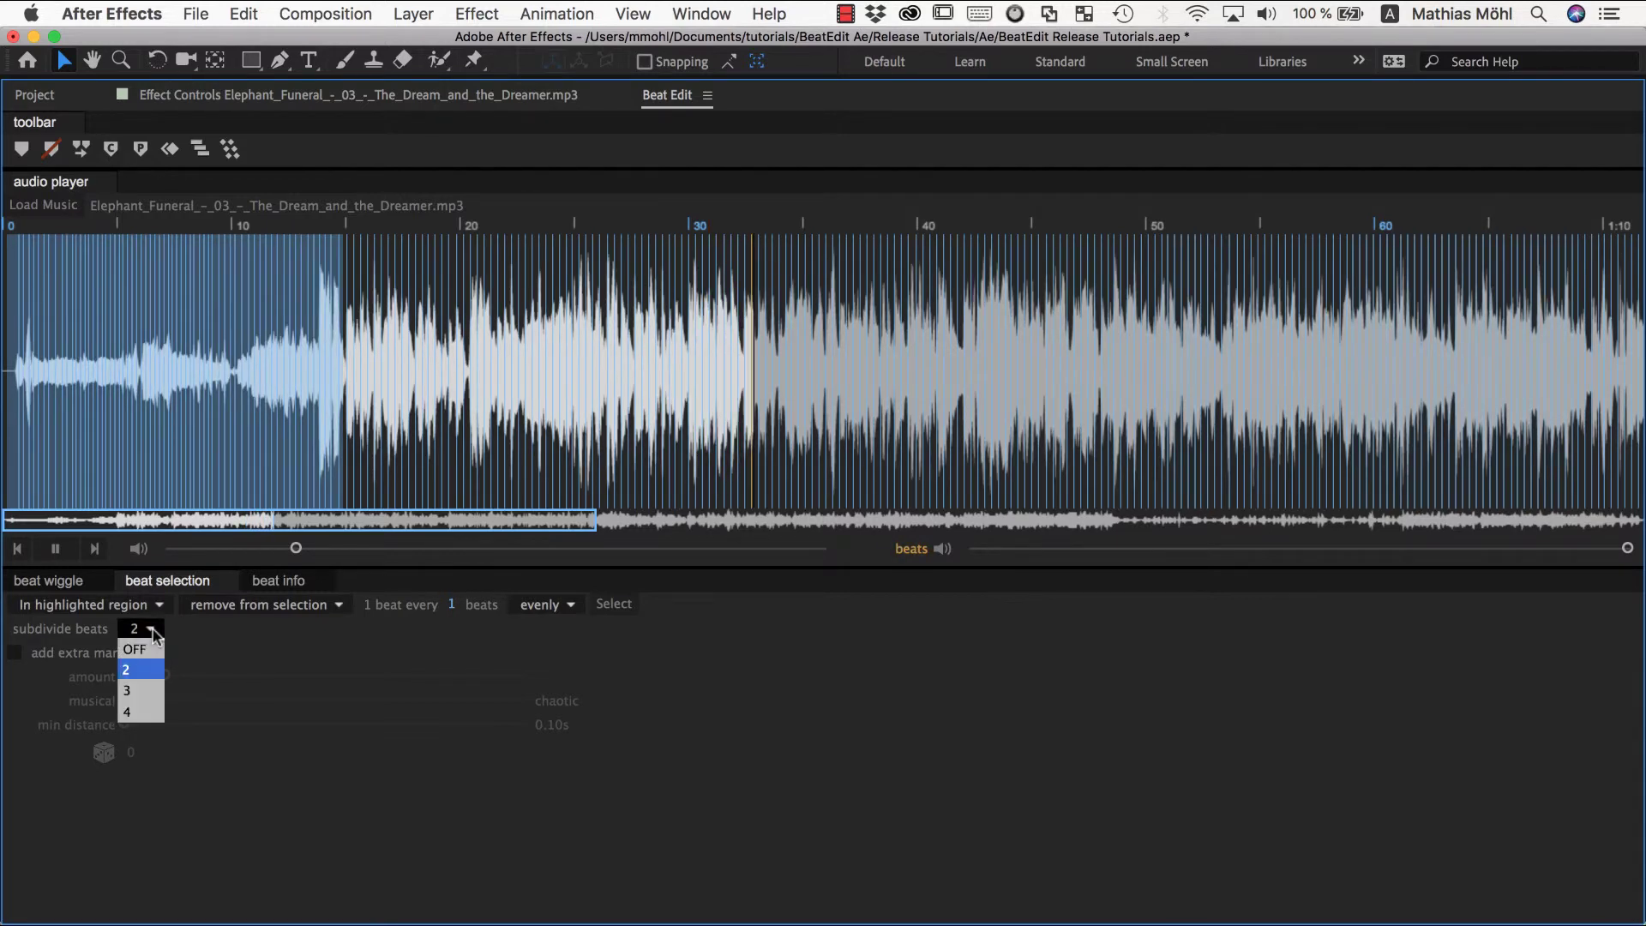
left_click(149, 717)
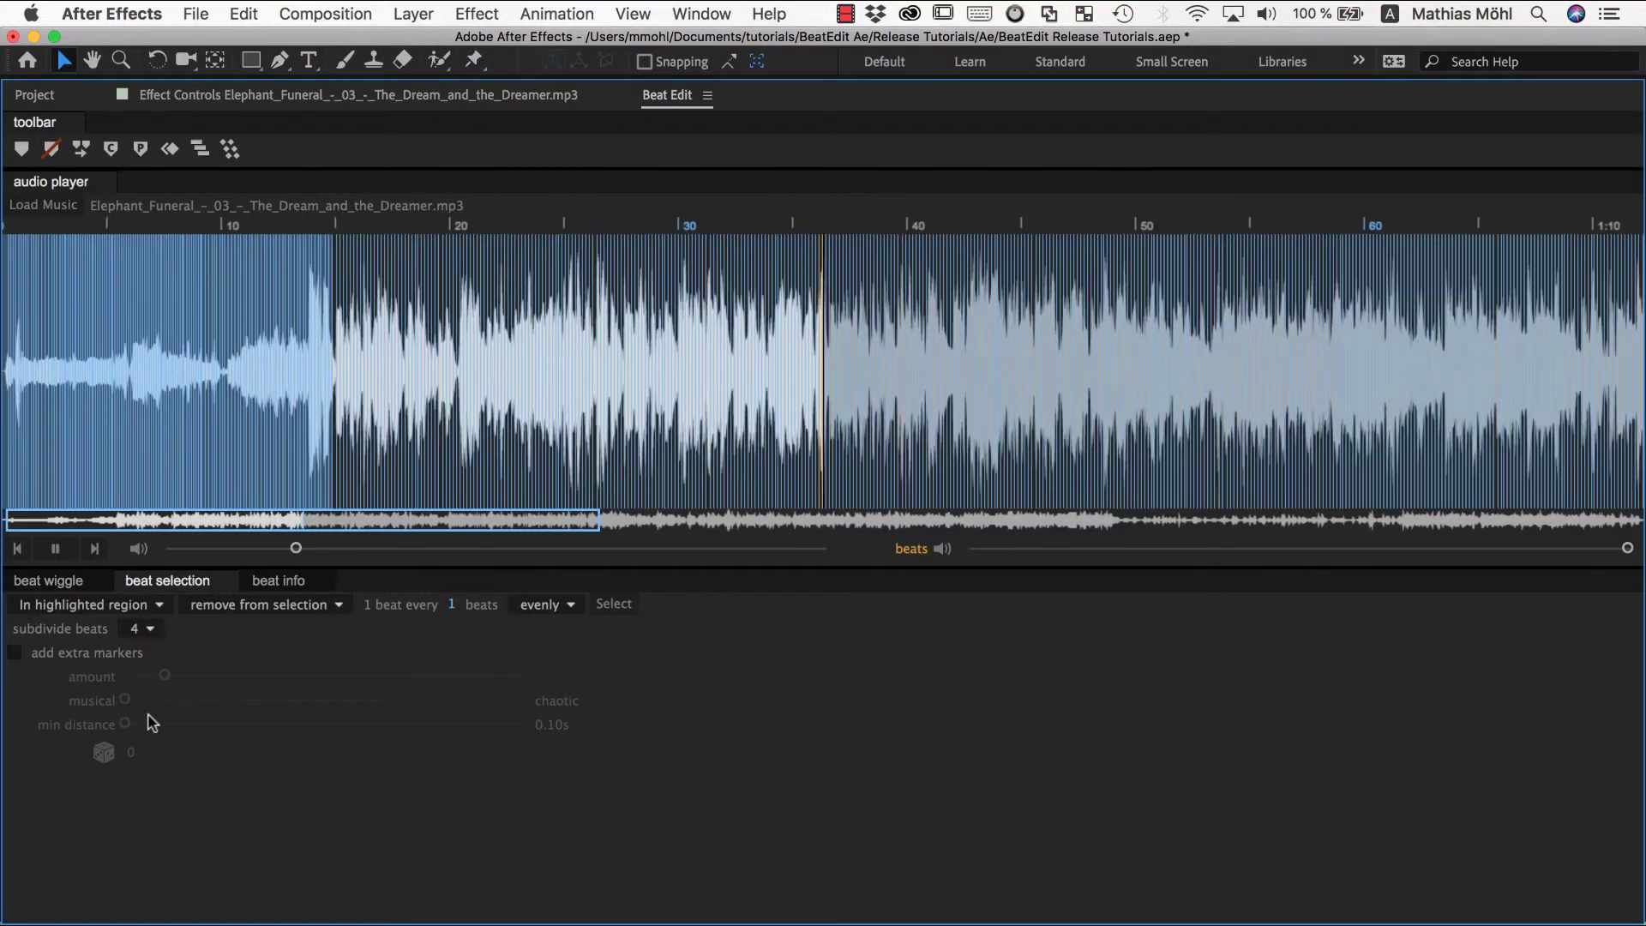
left_click(54, 550)
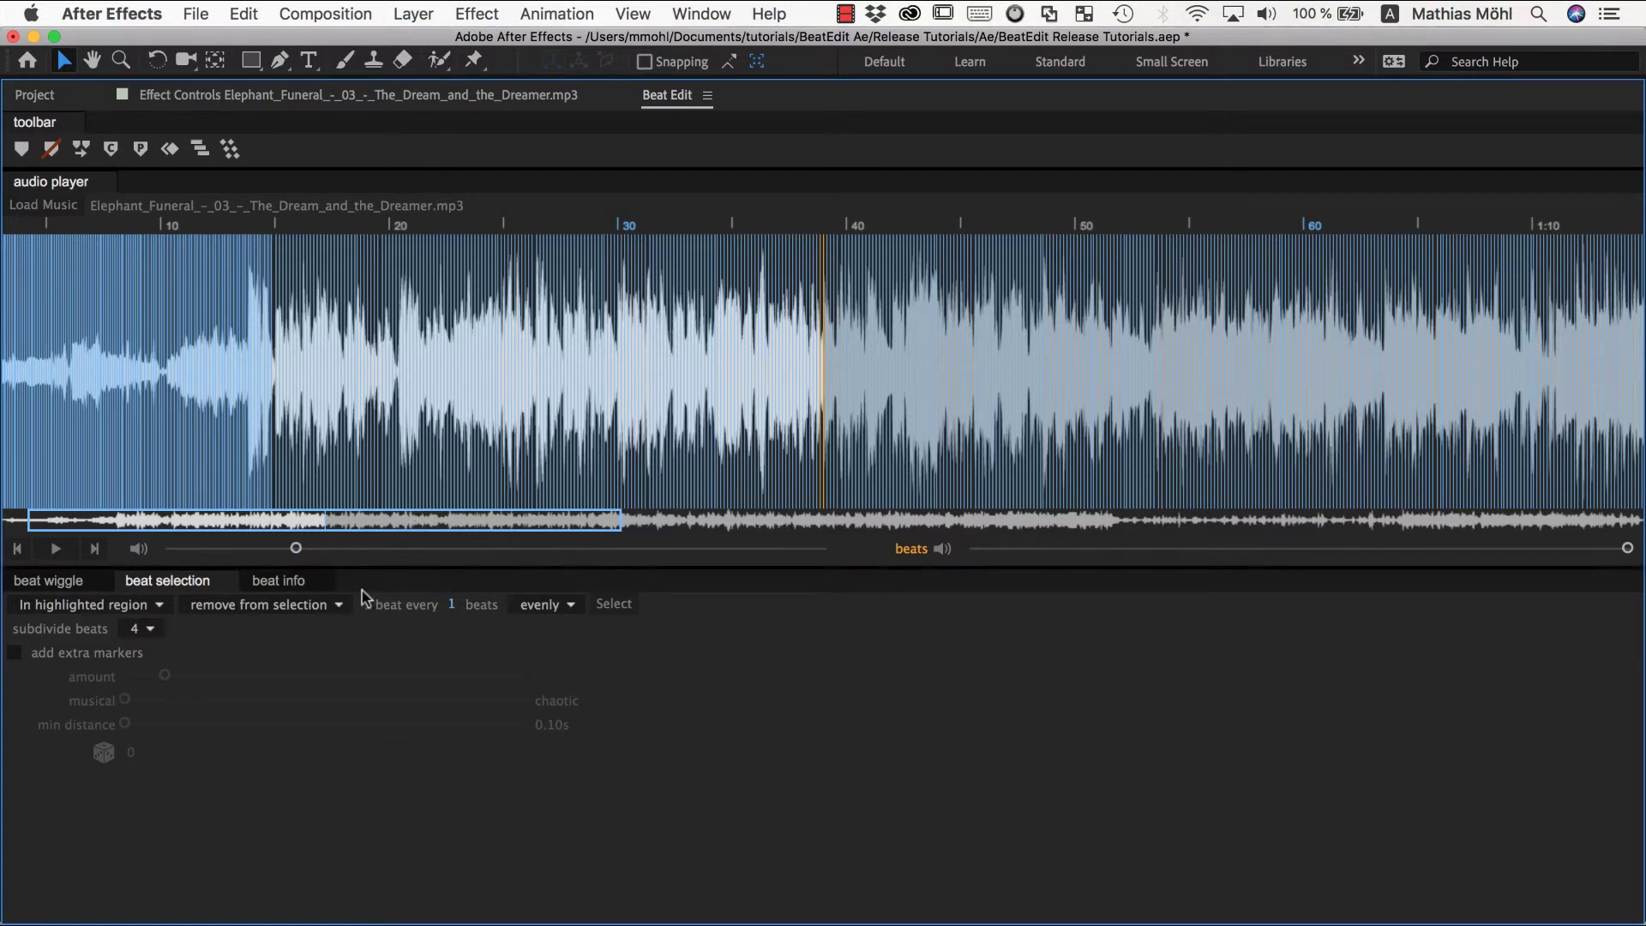
left_click(53, 586)
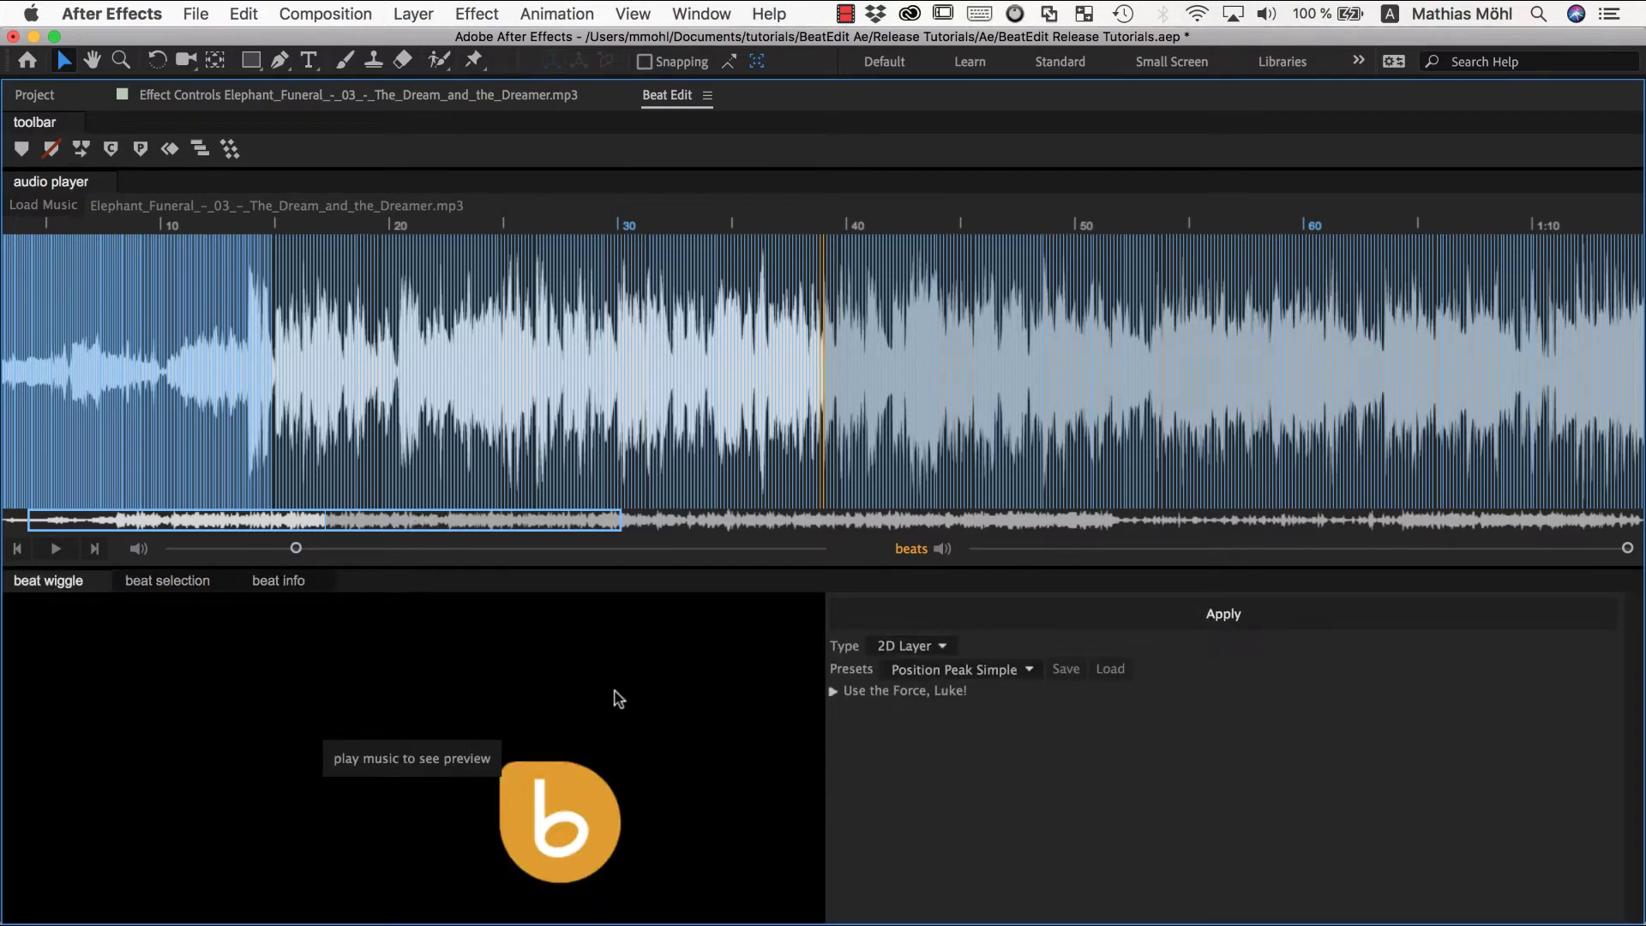
Widen the beat wiggle area, then return to beat selection and set subdivision to 2.
left_click_drag(826, 729, 666, 717)
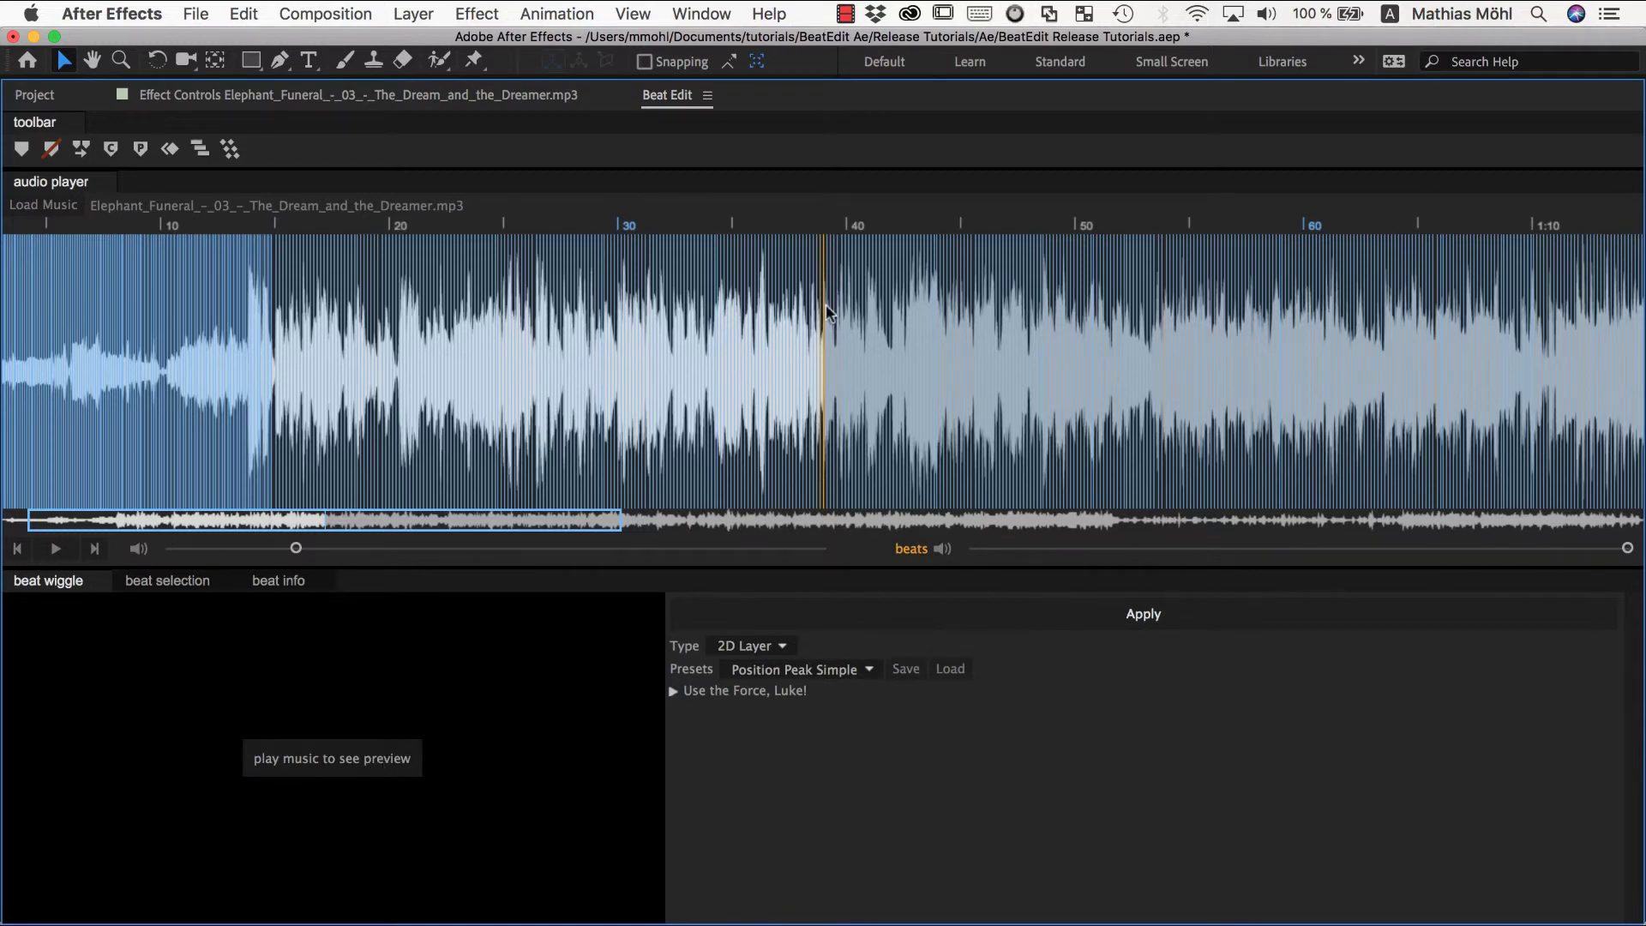
left_click(178, 586)
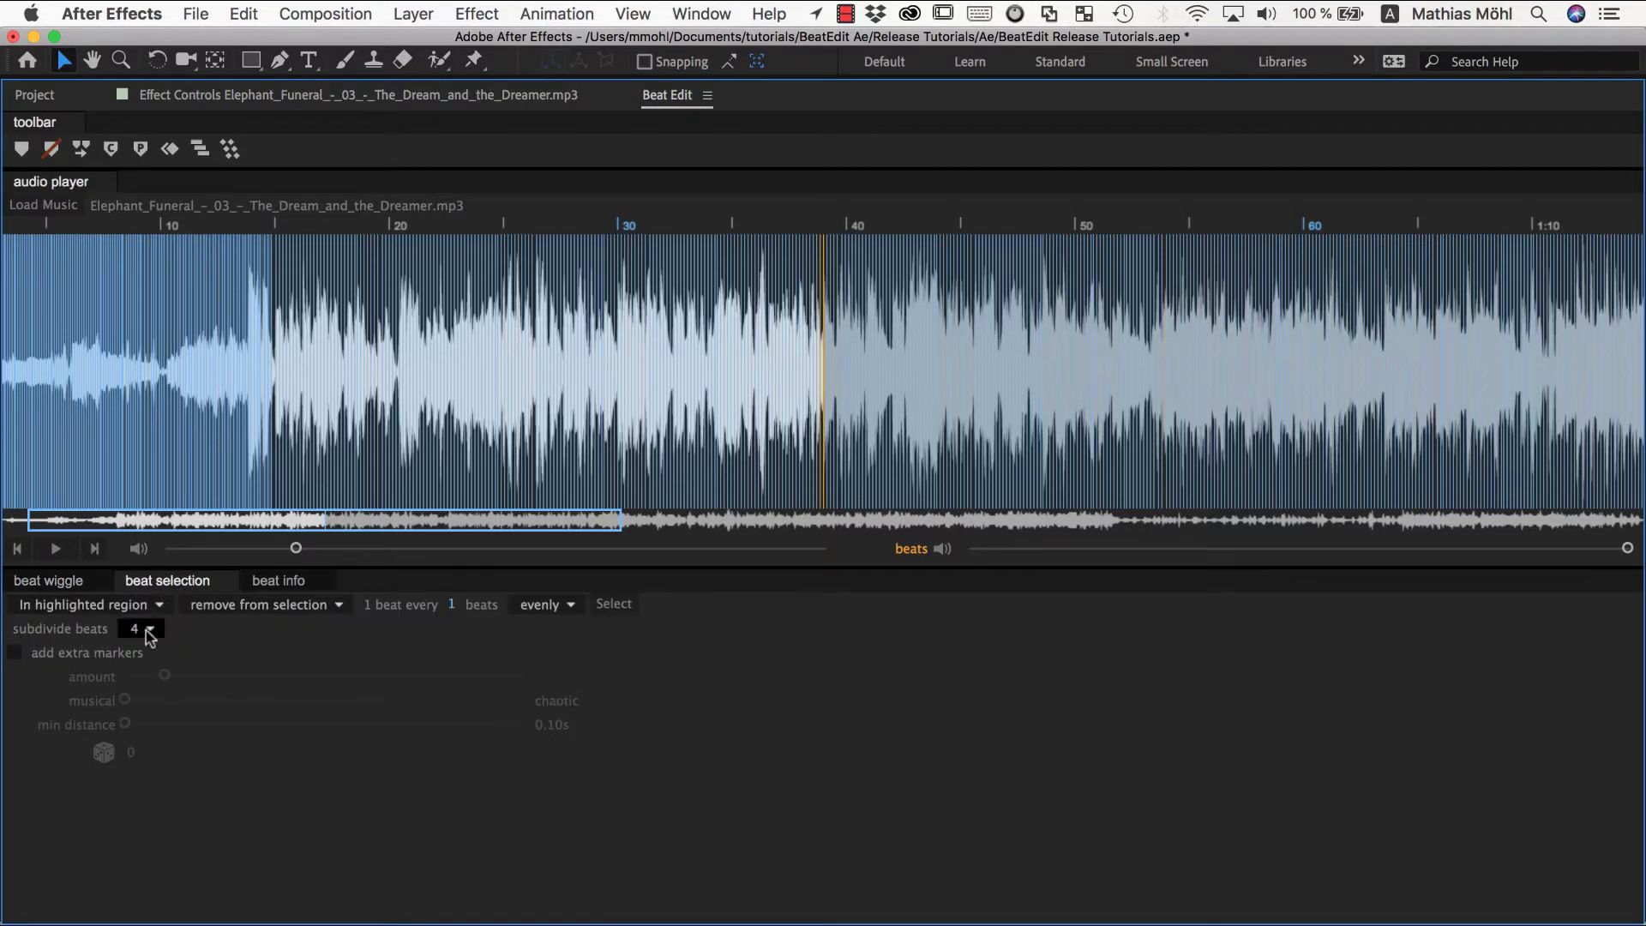
left_click(151, 631)
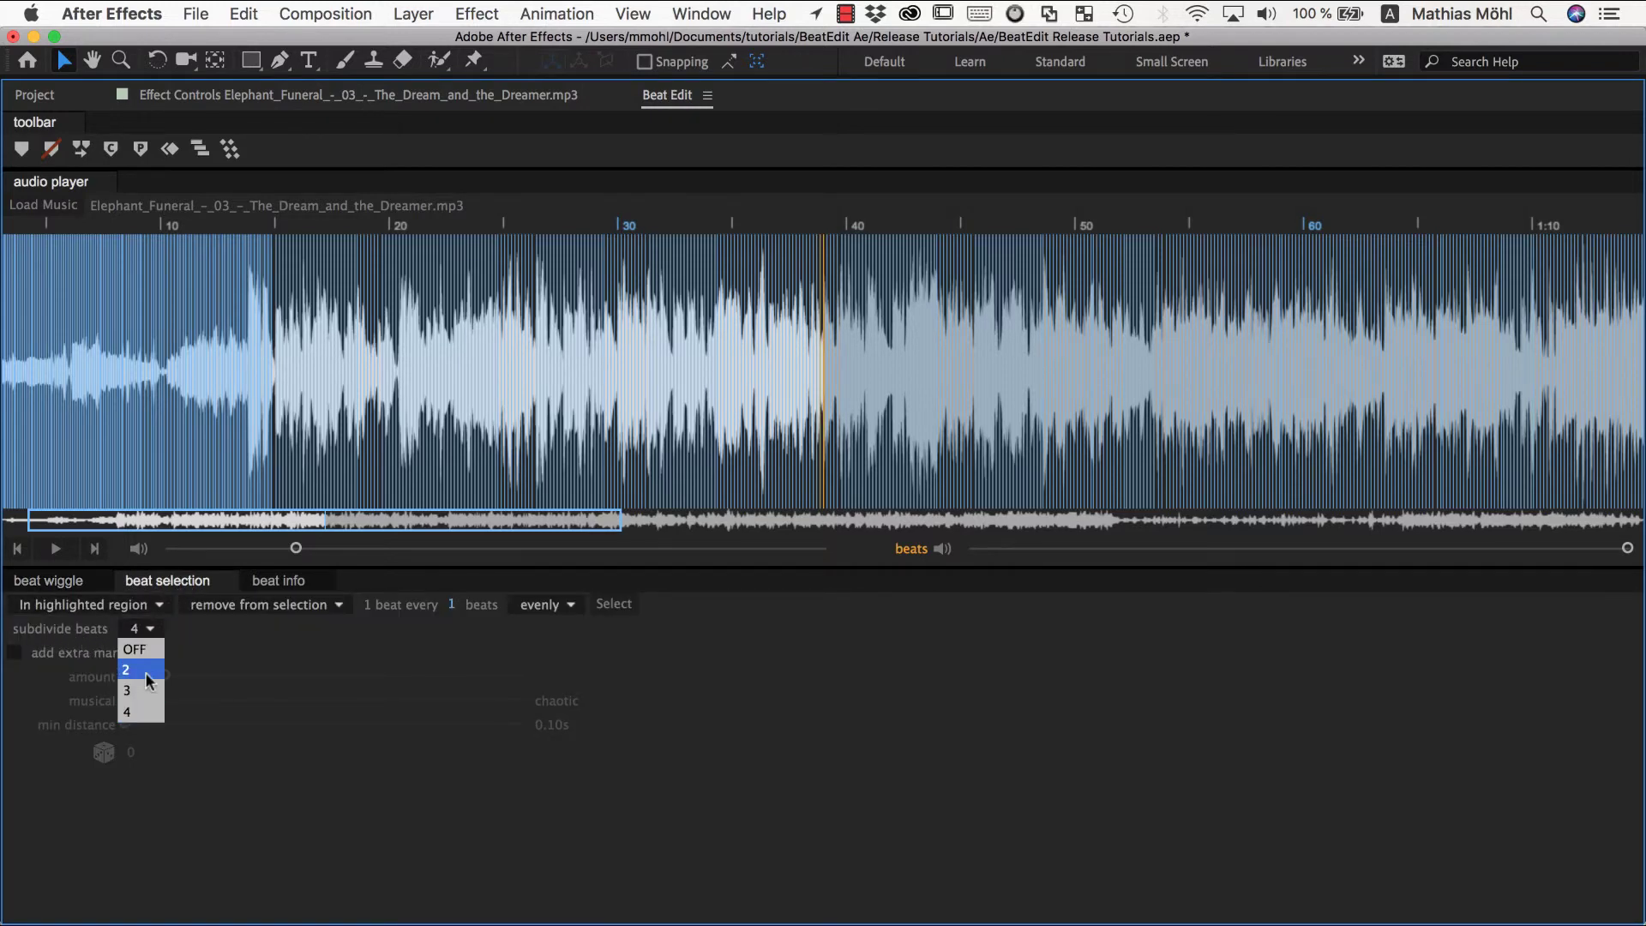
left_click(146, 674)
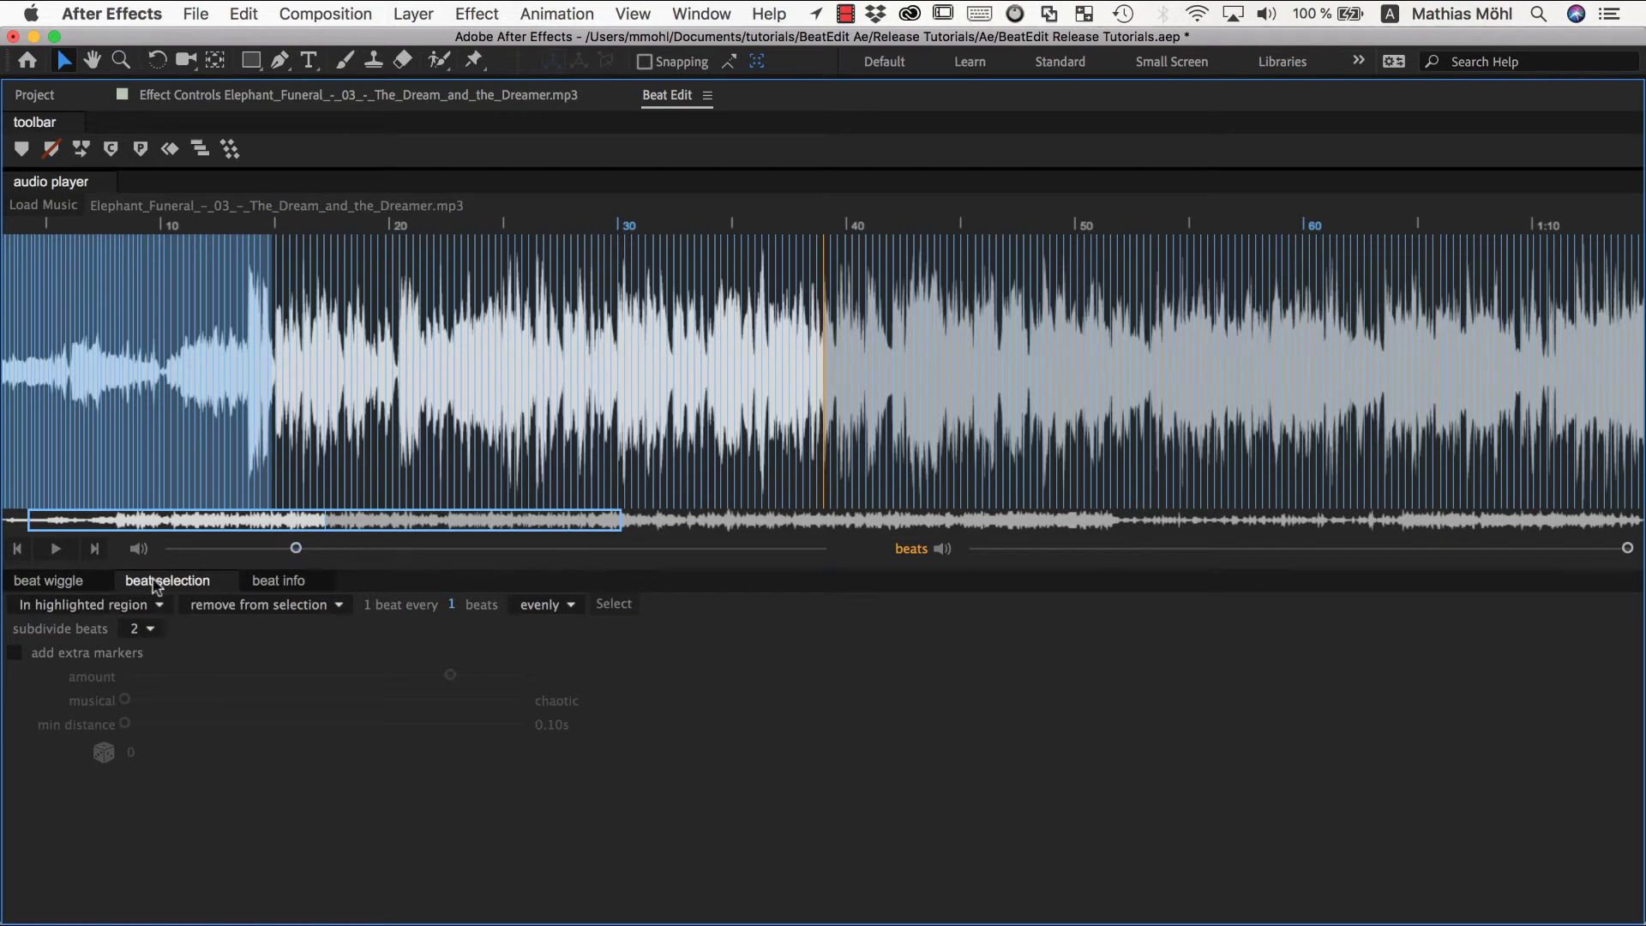
Move the beat info statistics tab out of its group and dock it beside the beat selection tab.
left_click(292, 588)
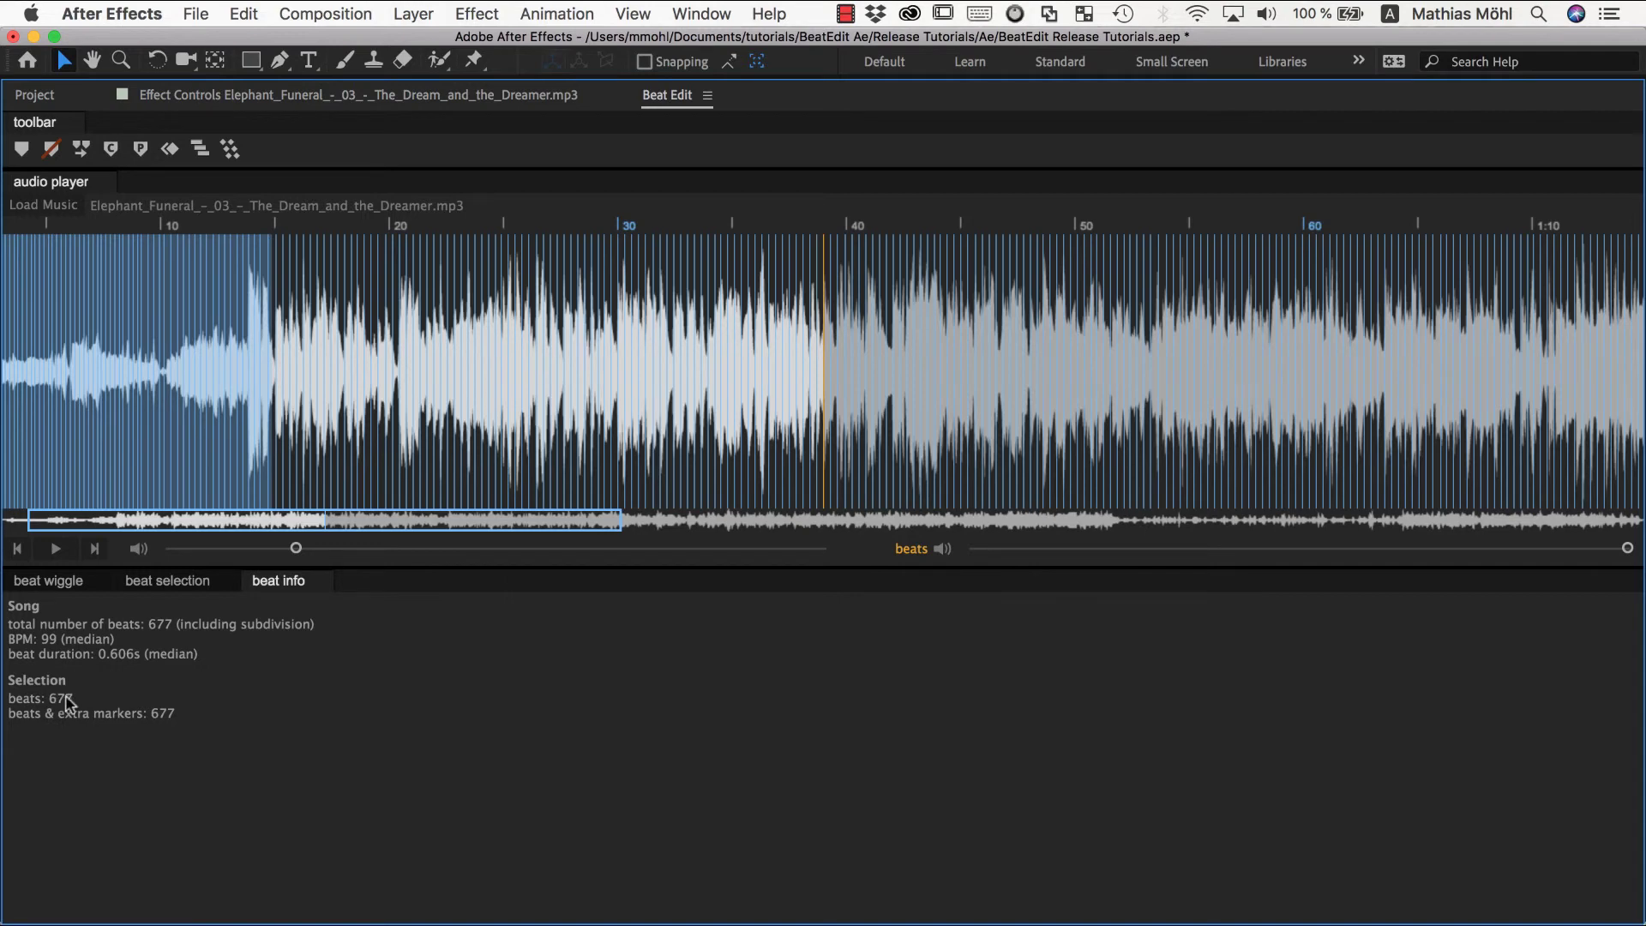
left_click_drag(272, 589, 1479, 690)
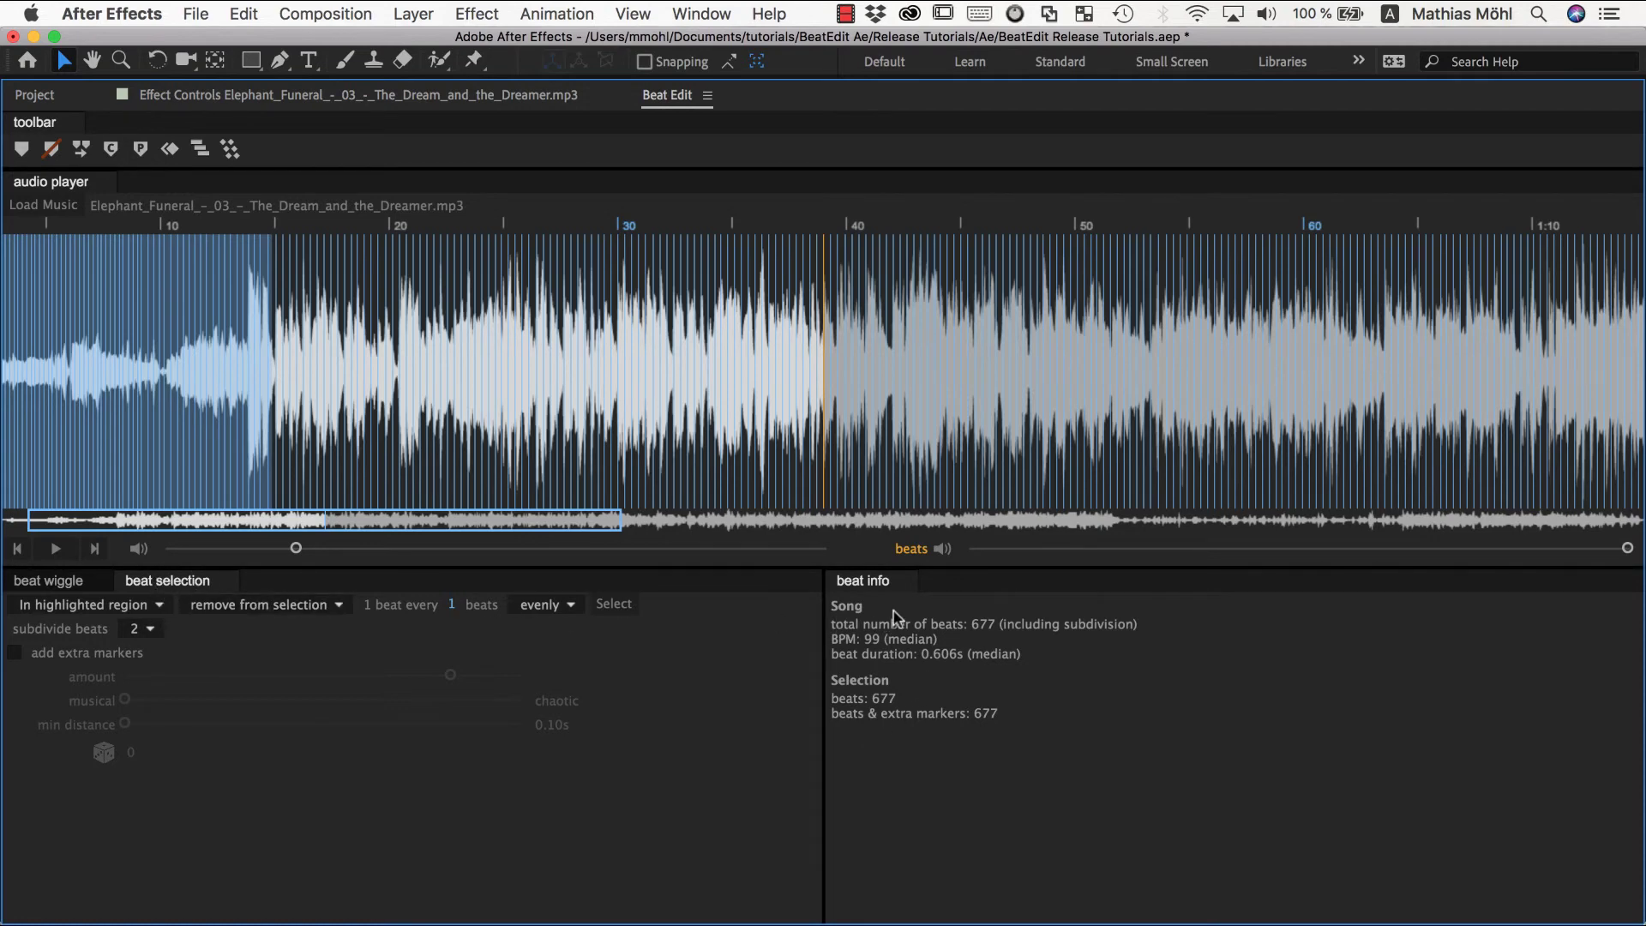
left_click_drag(875, 587, 428, 587)
Enable 'add extra markers' in beat selection and raise its amount slider near maximum.
left_click(193, 580)
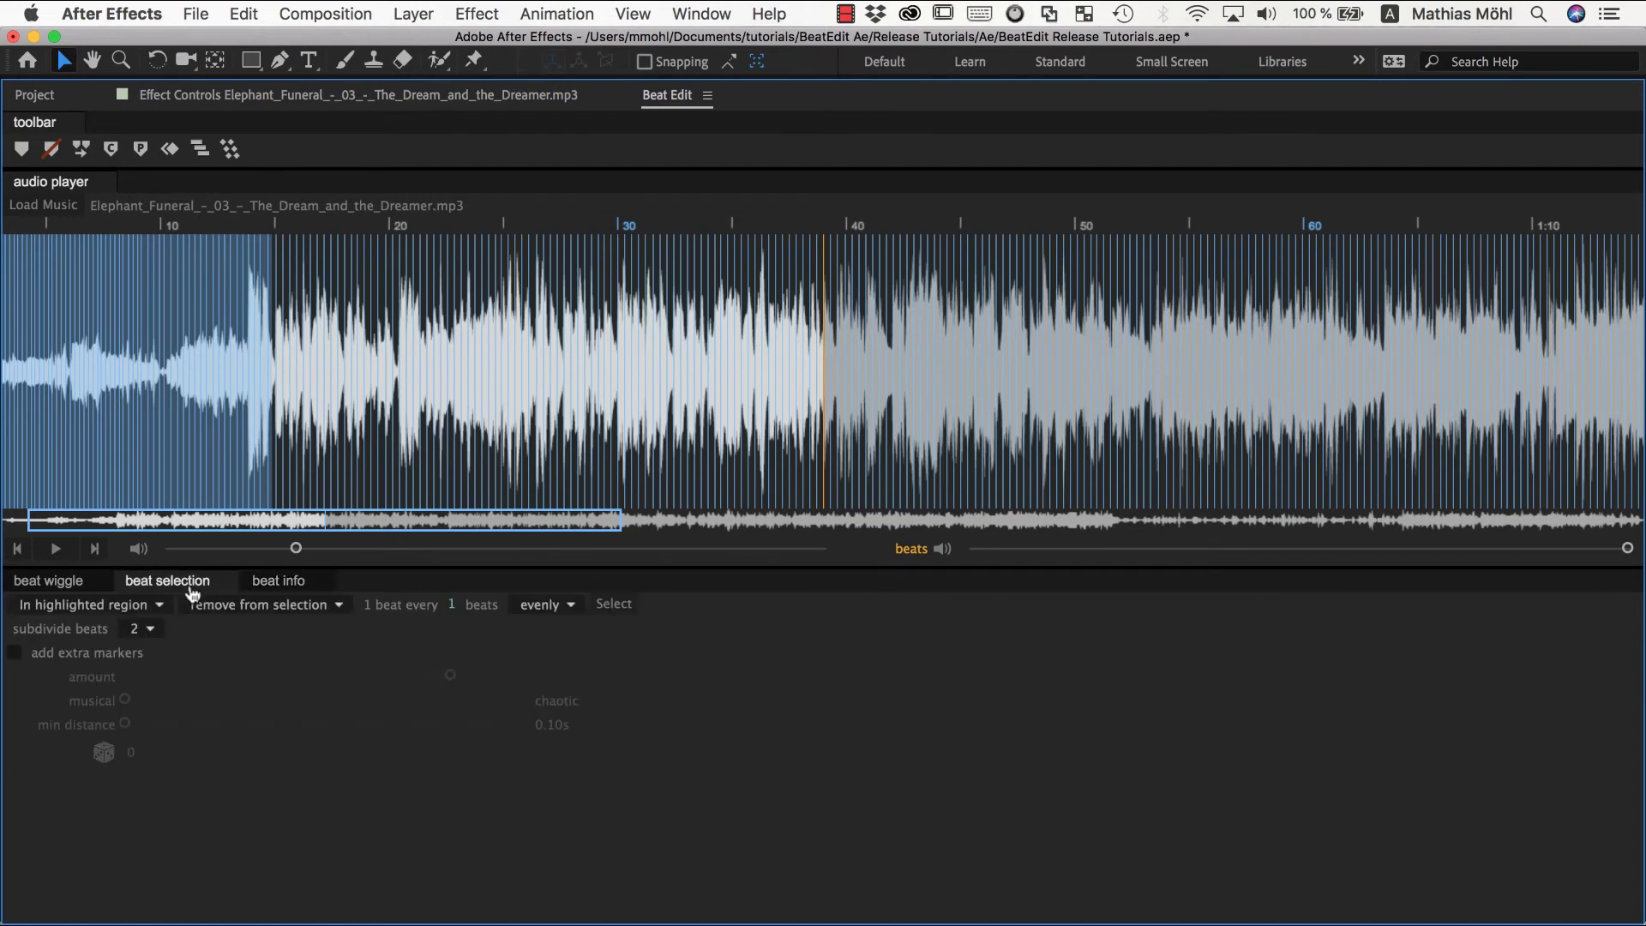
left_click(14, 653)
left_click_drag(130, 676, 391, 677)
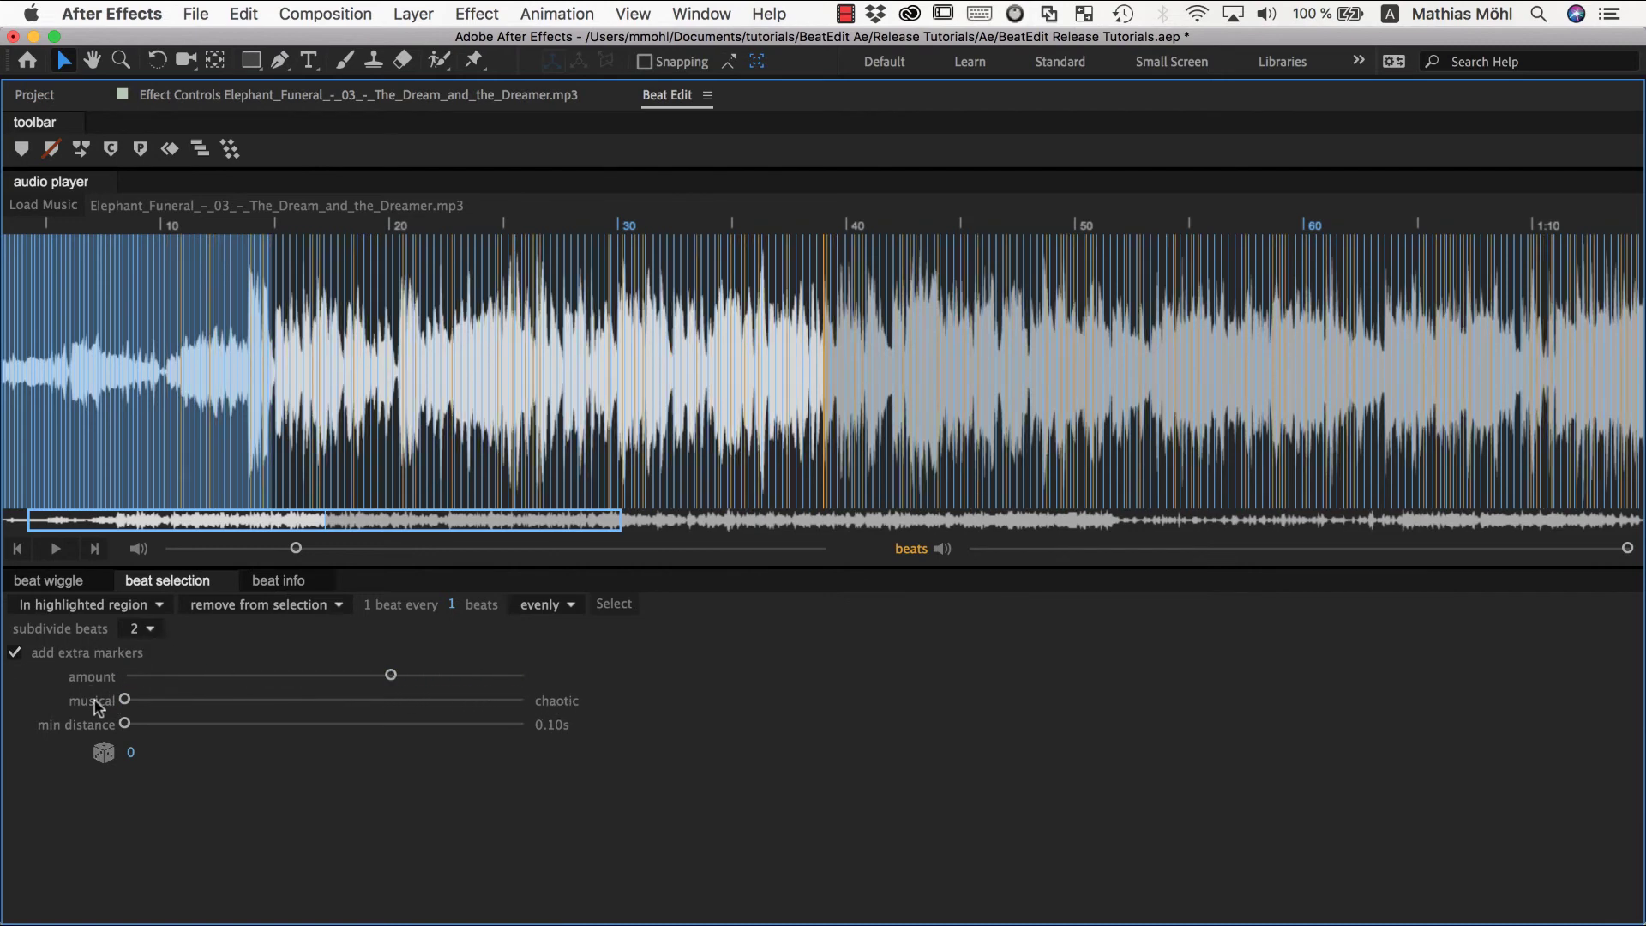